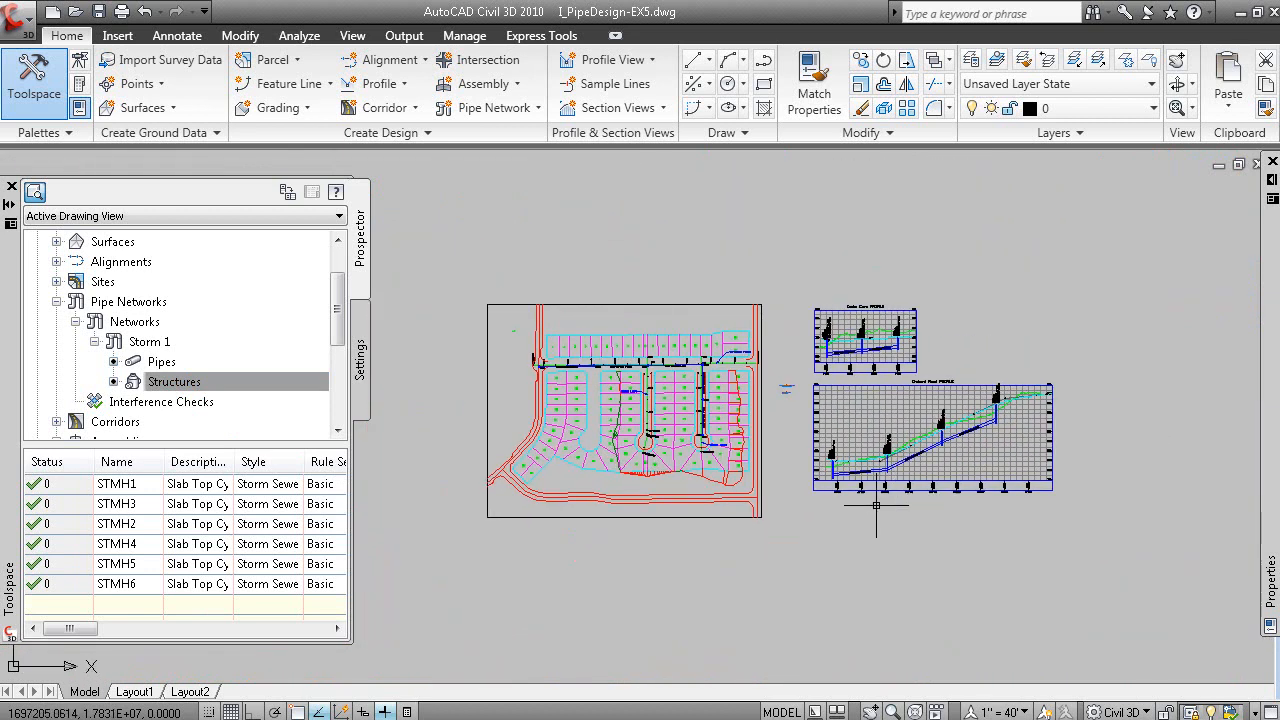
key(alt+Tab)
click(843, 509)
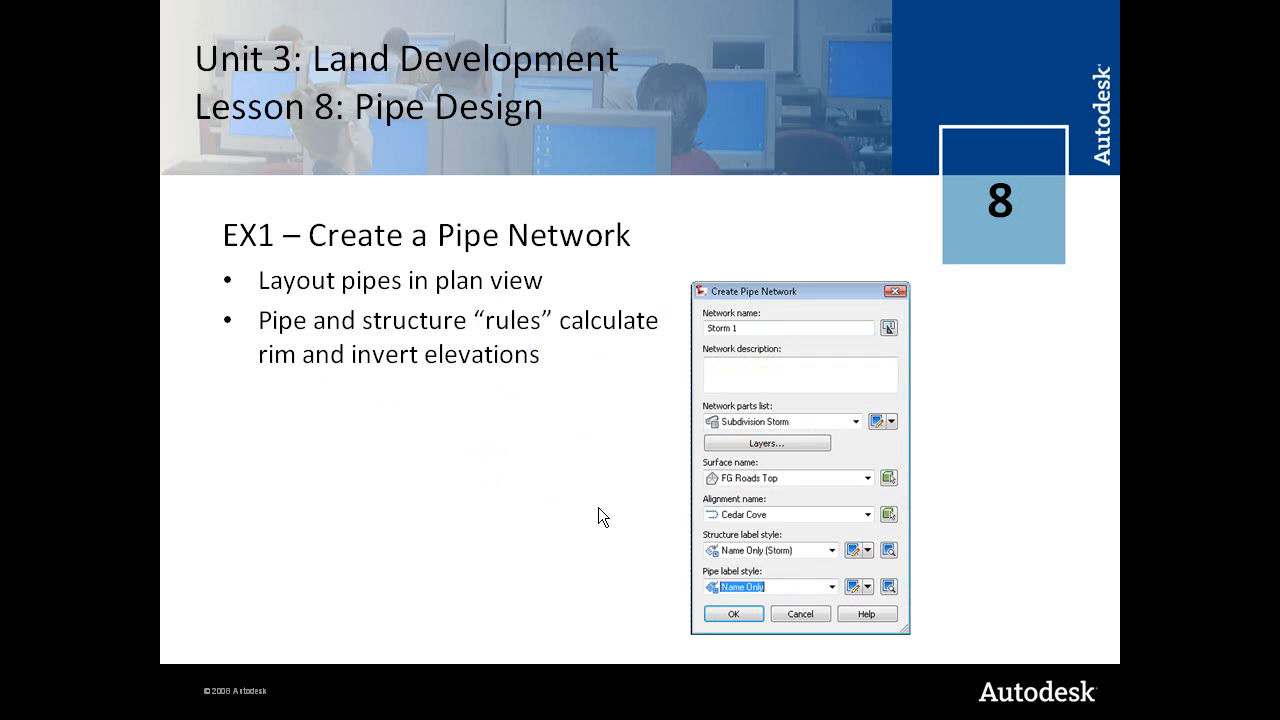
click(537, 484)
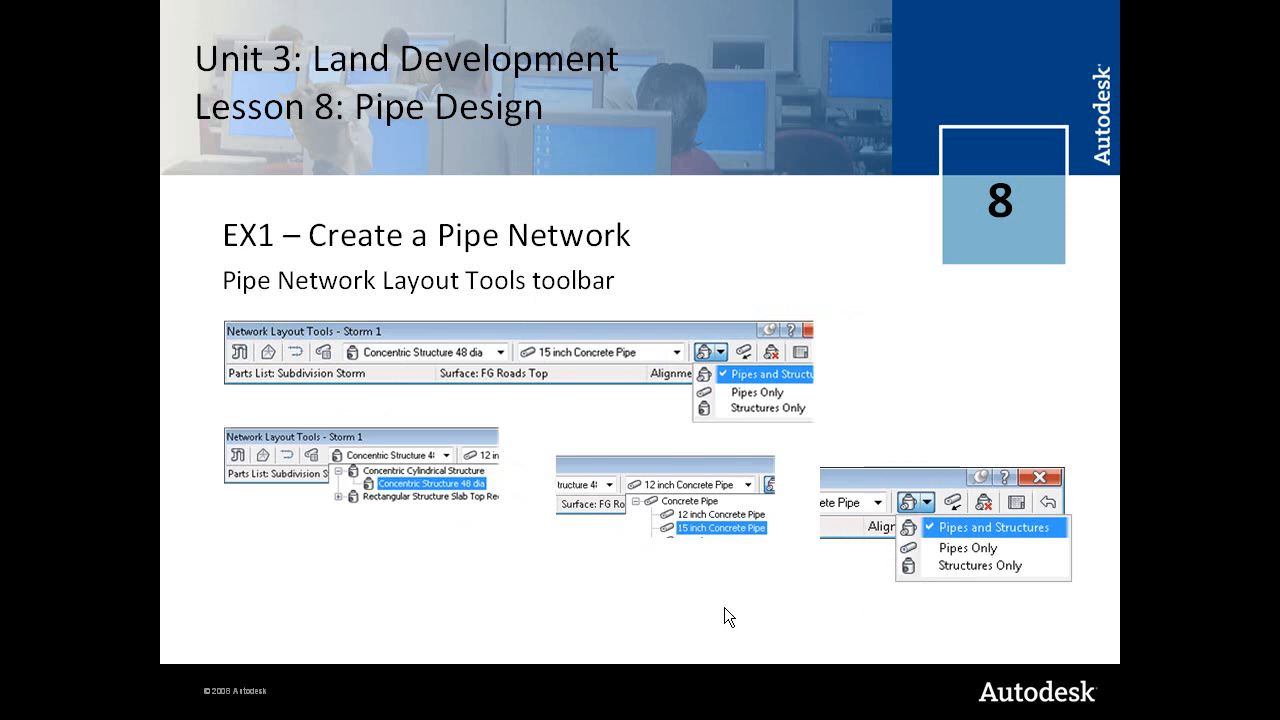
click(523, 541)
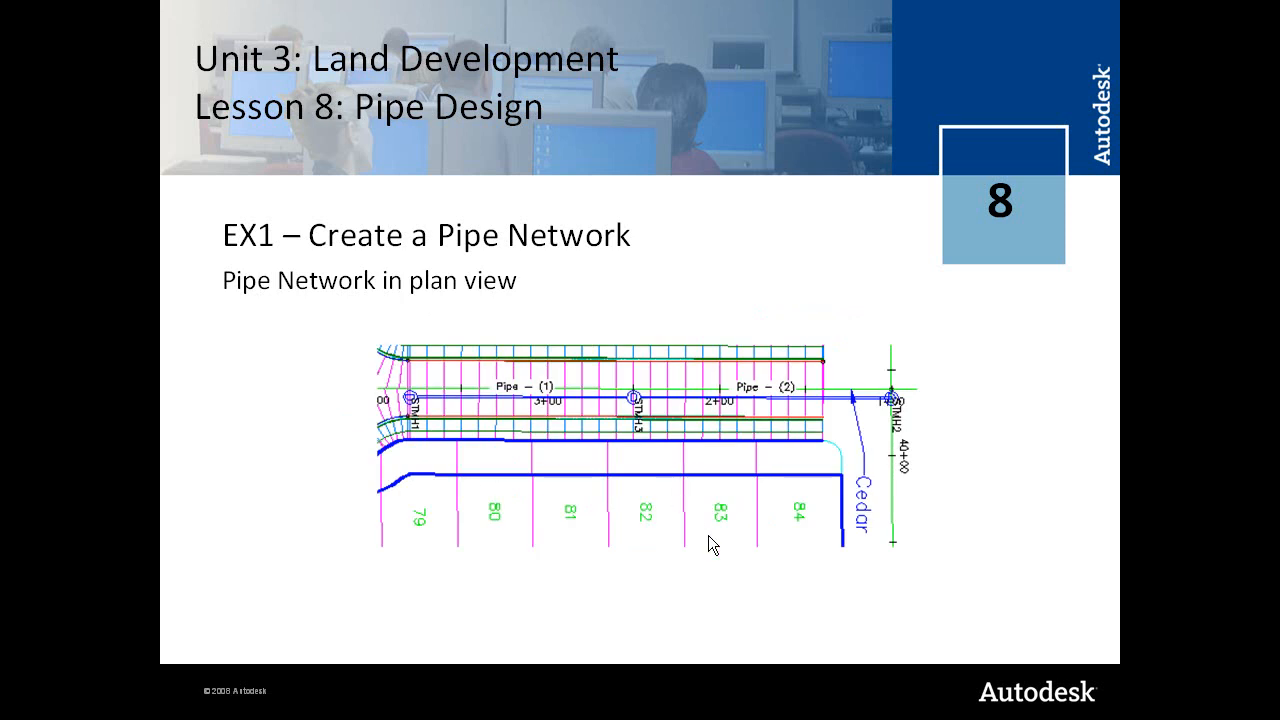
click(612, 508)
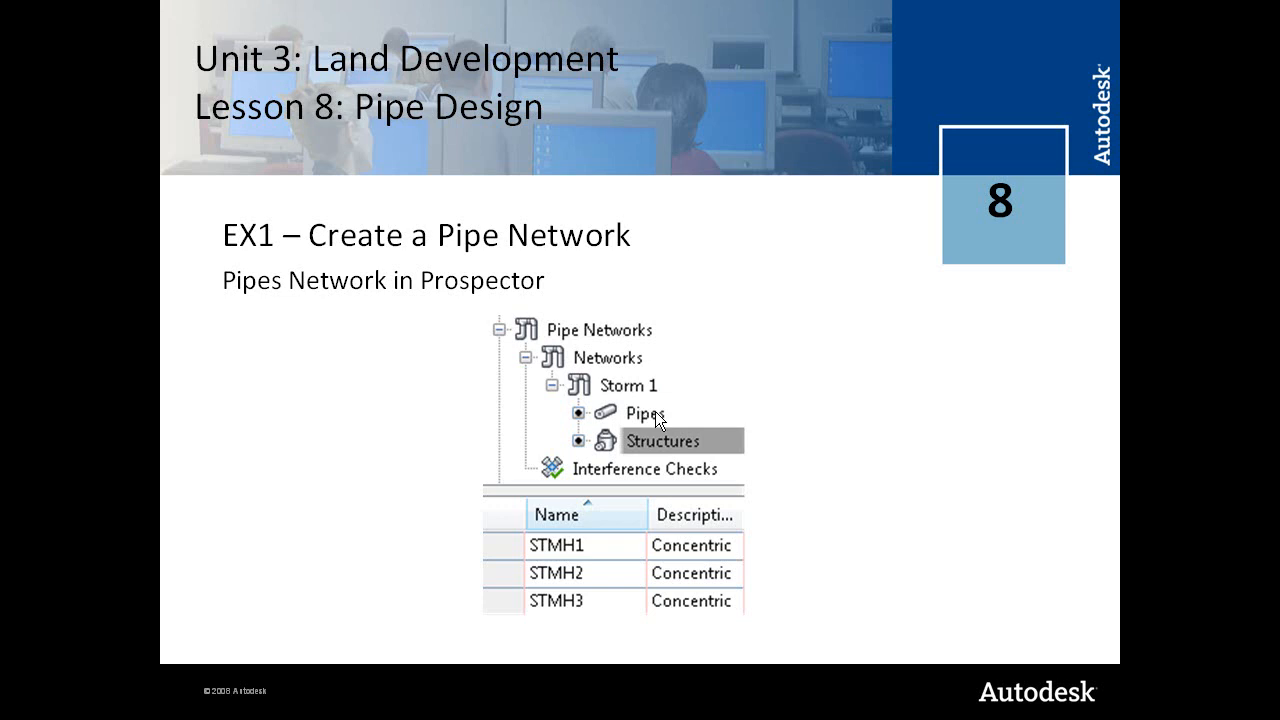
click(730, 434)
key(Left)
key(alt+Tab)
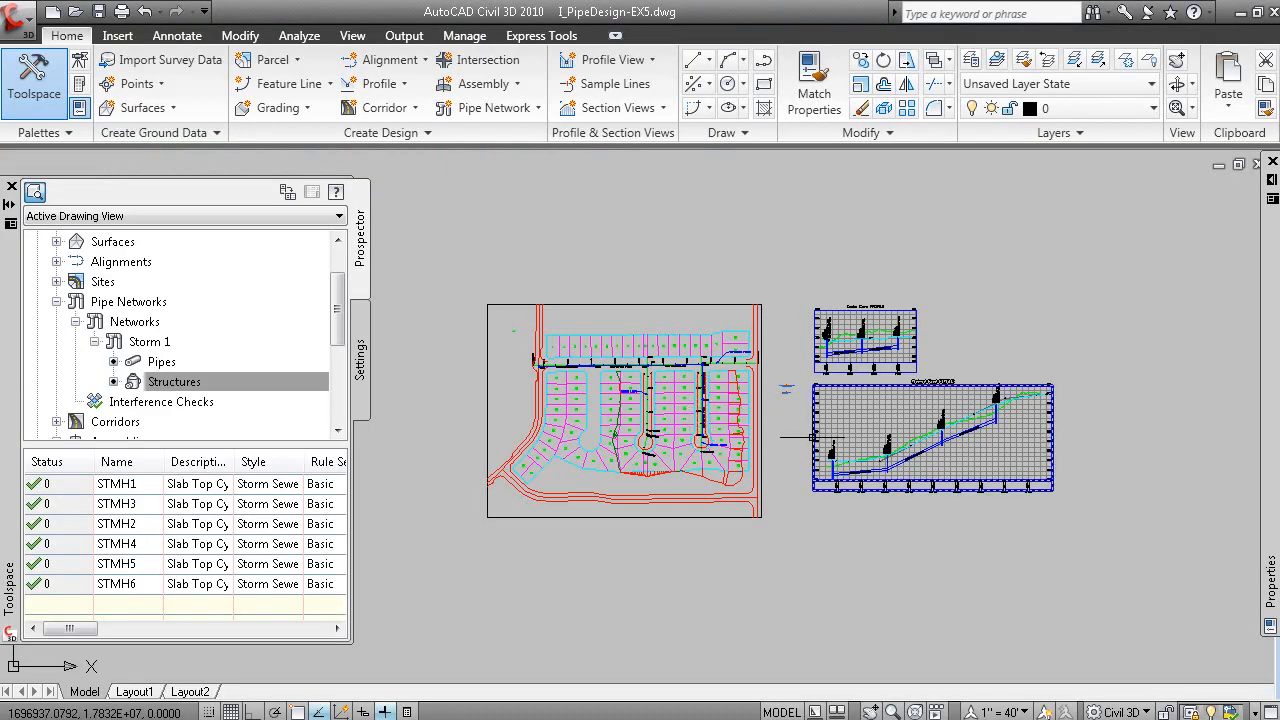
Open the drawing I_PipeDesign-EX1.dwg from the 3-8PipeDesign folder
click(74, 11)
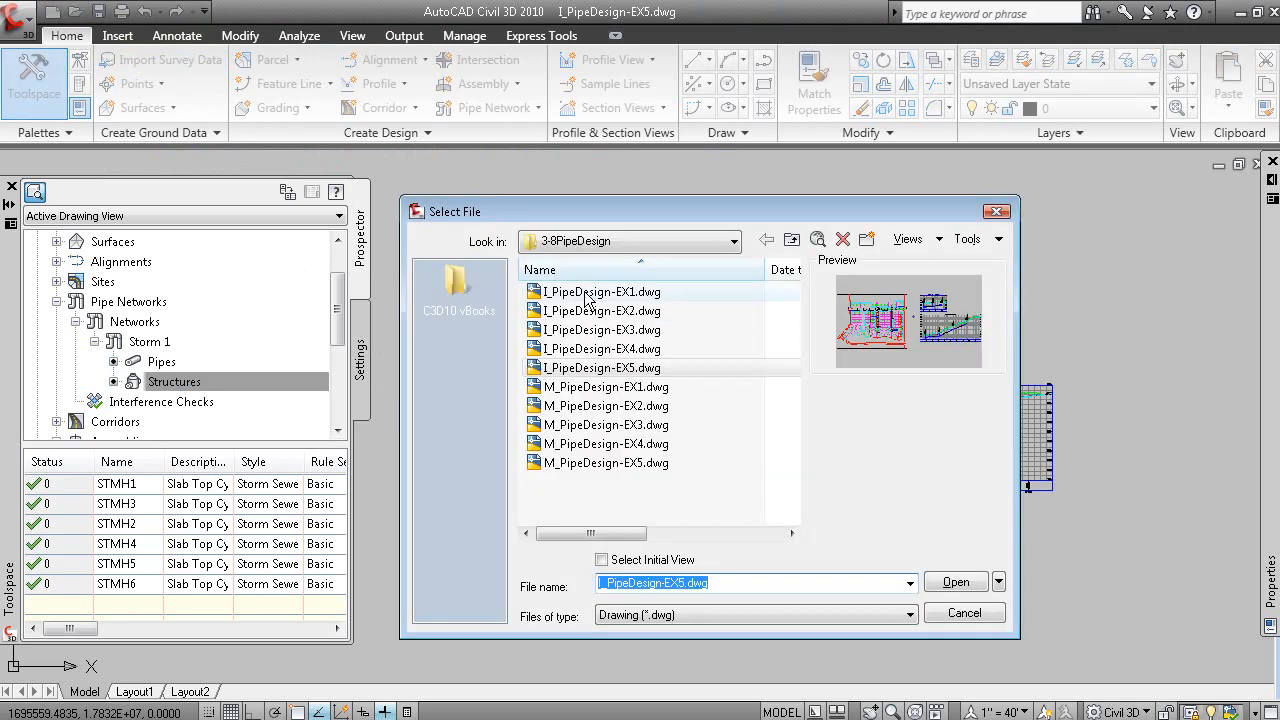
click(585, 291)
double_click(587, 291)
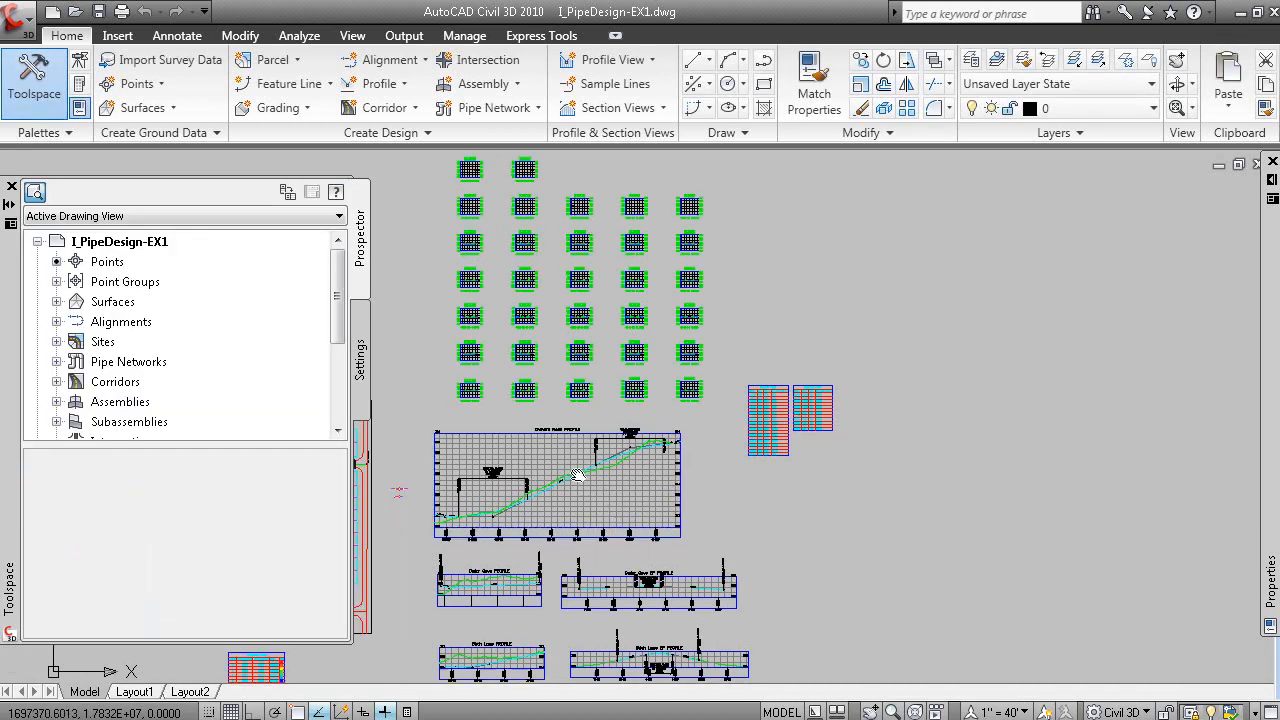
Hide the FG Roads Top surface covering the roads by setting its surface style to _No Display
scroll(779, 530, up, 8)
mouse_move(727, 520)
middle_down()
mouse_move(964, 461)
mouse_move(930, 444)
mouse_move(904, 546)
middle_up()
mouse_move(882, 370)
middle_down()
mouse_move(880, 537)
mouse_move(1003, 408)
middle_up()
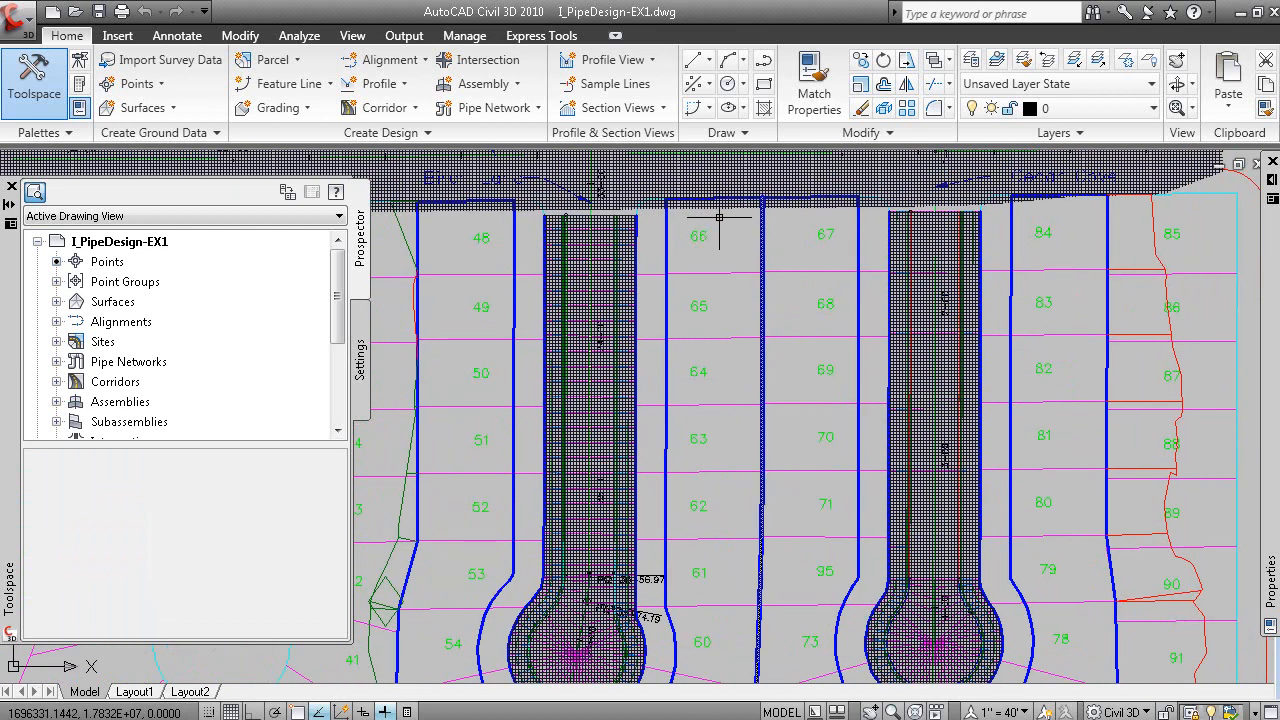
middle_drag(947, 278, 903, 308)
click(886, 287)
right_click(880, 341)
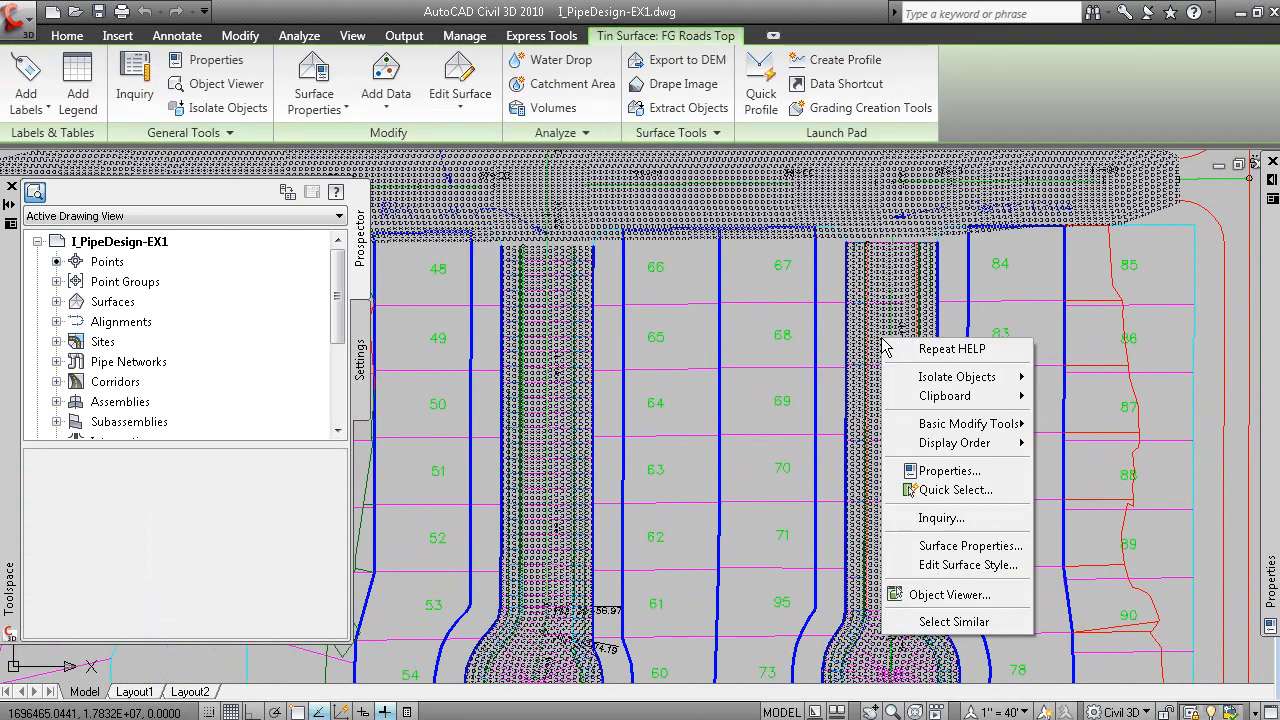
click(968, 546)
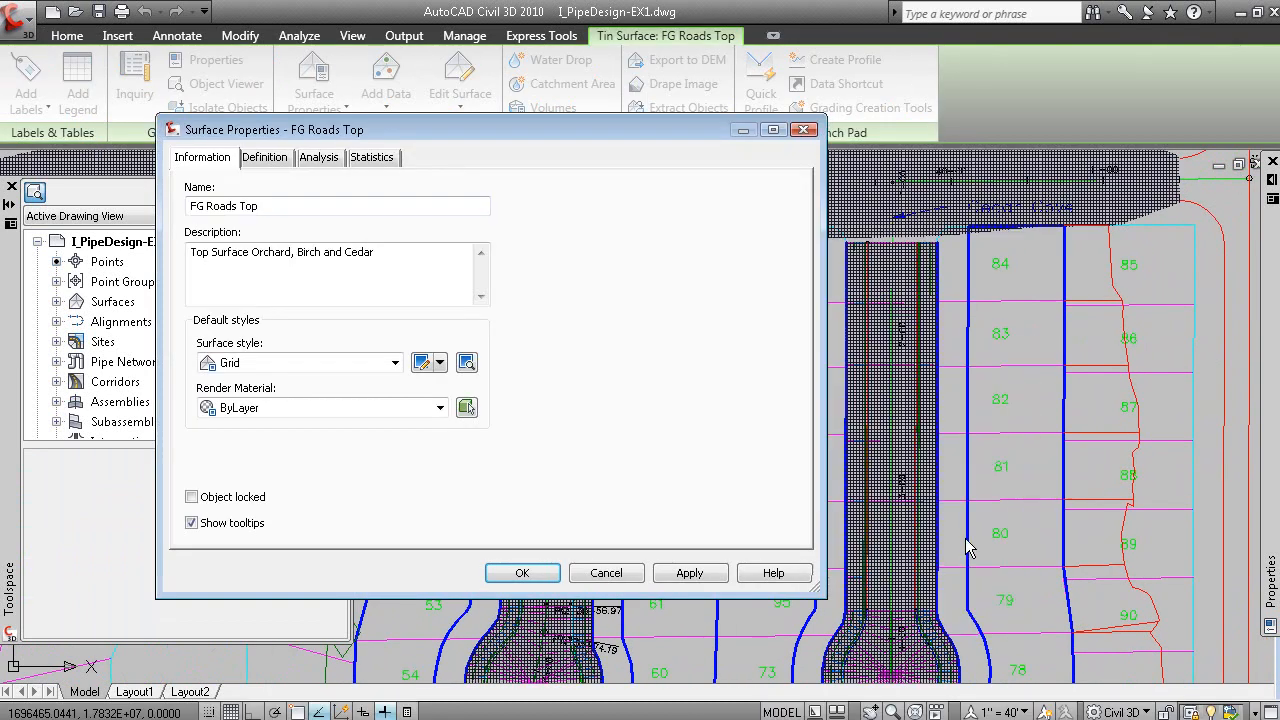
click(352, 363)
click(272, 376)
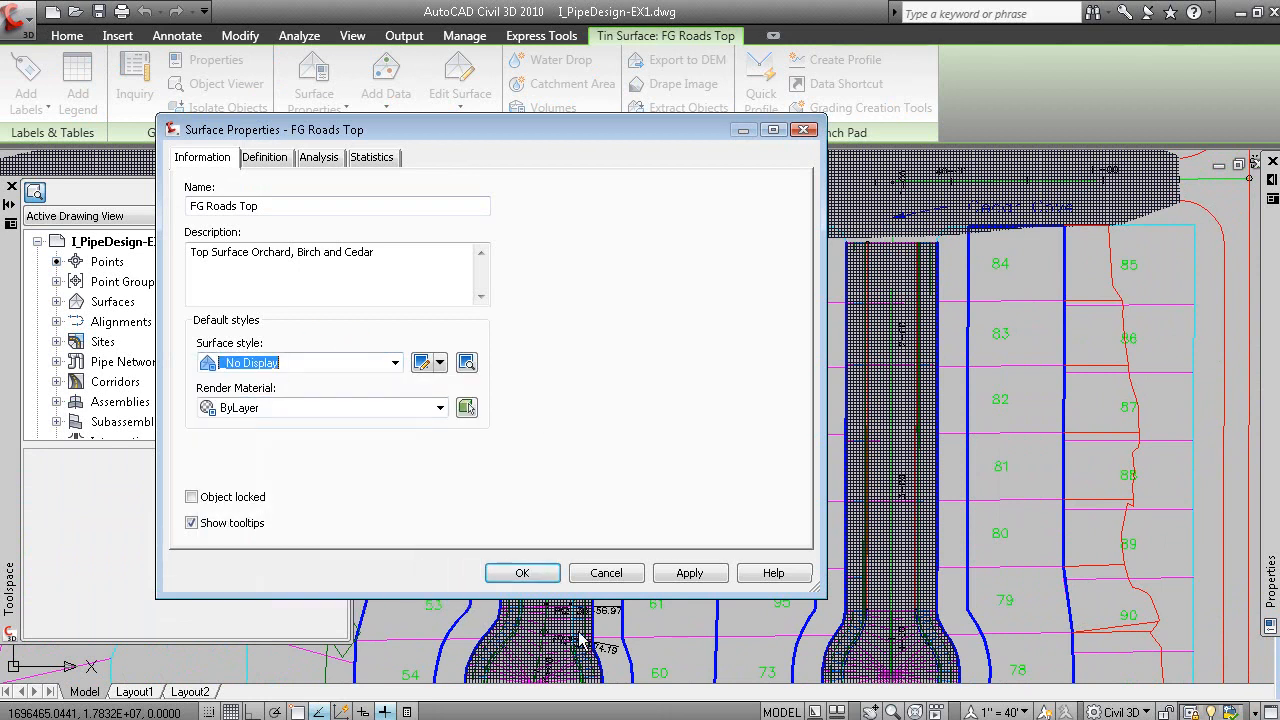
click(522, 573)
key(Escape)
Start a new pipe network named Storm 1 that references the FG Roads Top surface and the Cedar Cove alignment
scroll(830, 413, down, 3)
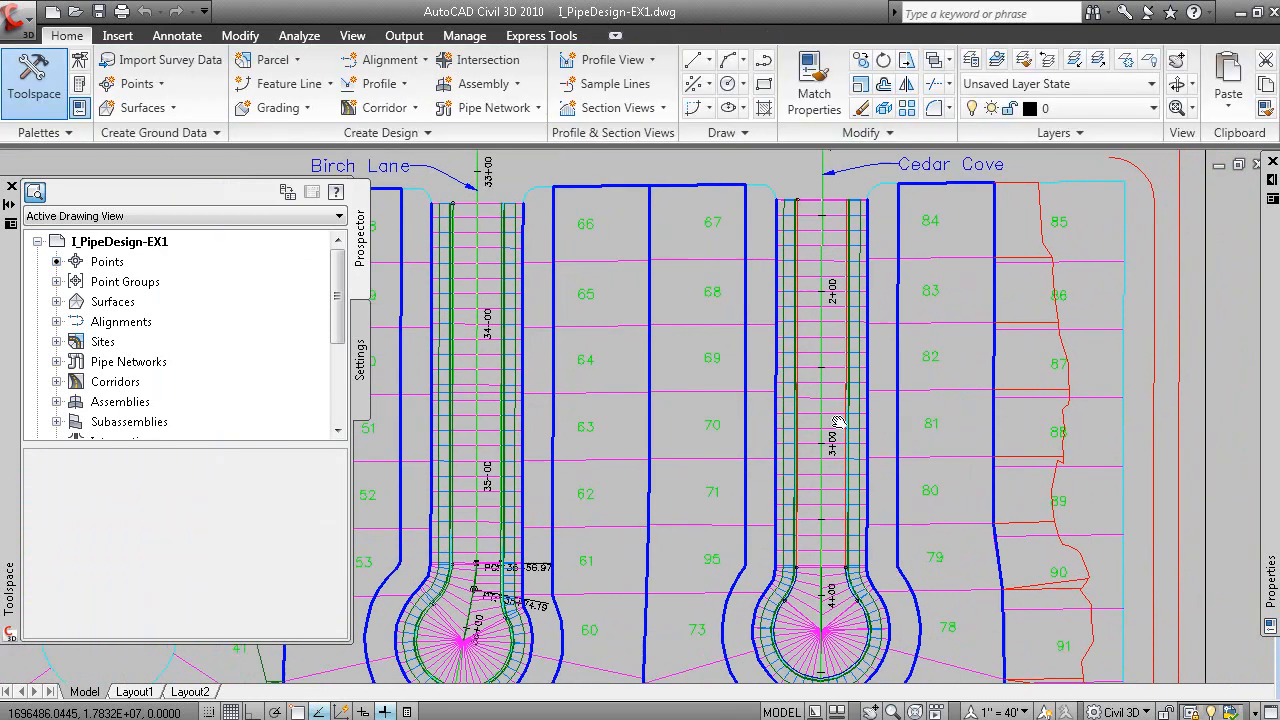
mouse_move(903, 439)
middle_down()
mouse_move(866, 460)
mouse_move(868, 449)
middle_up()
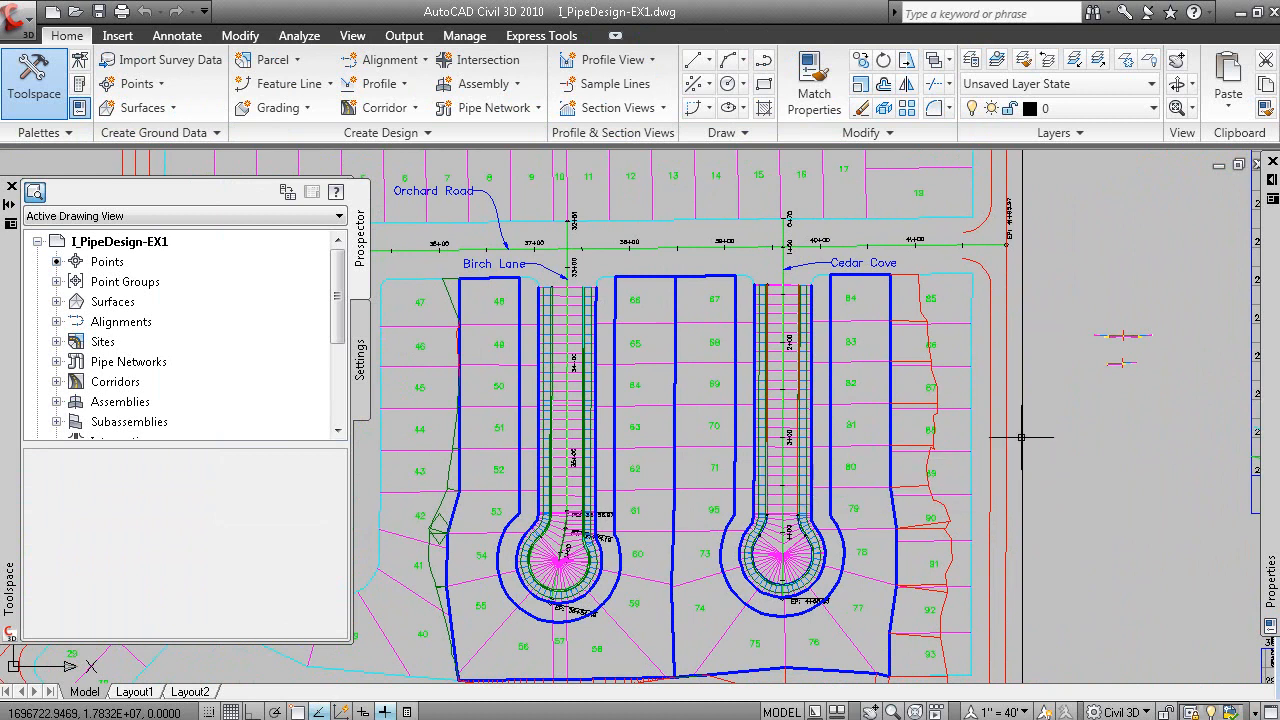
click(500, 108)
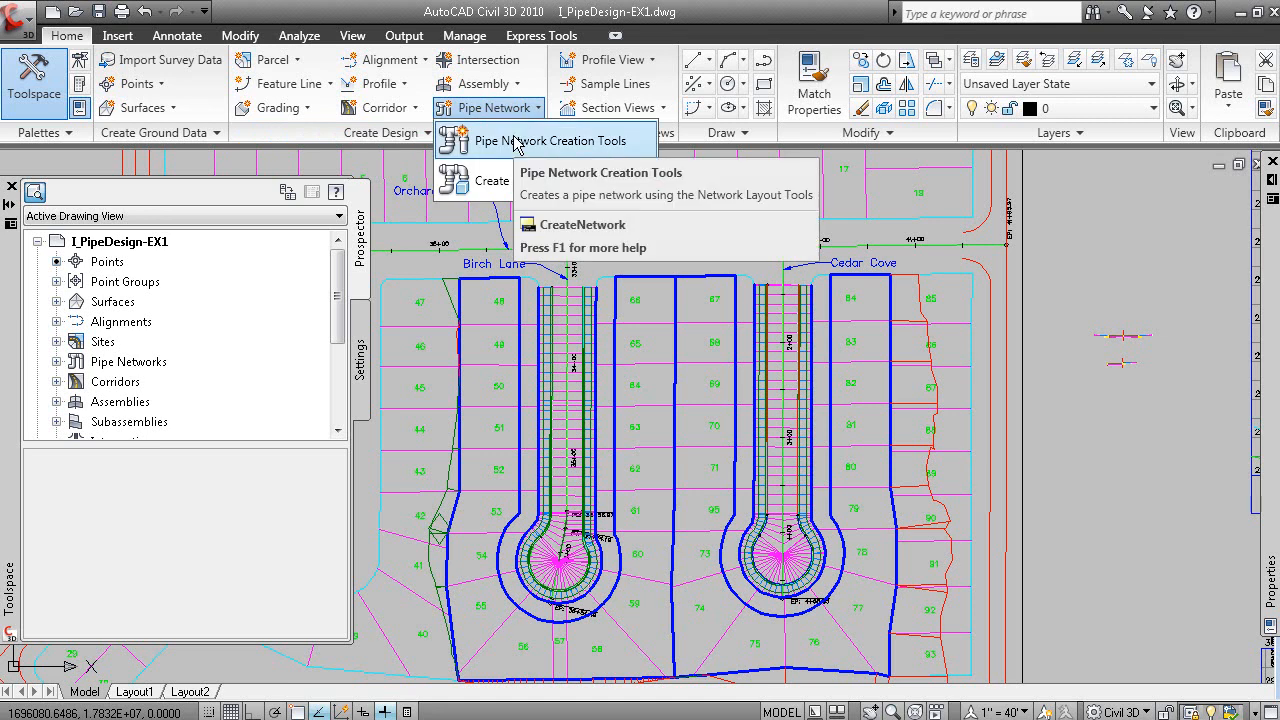
click(516, 142)
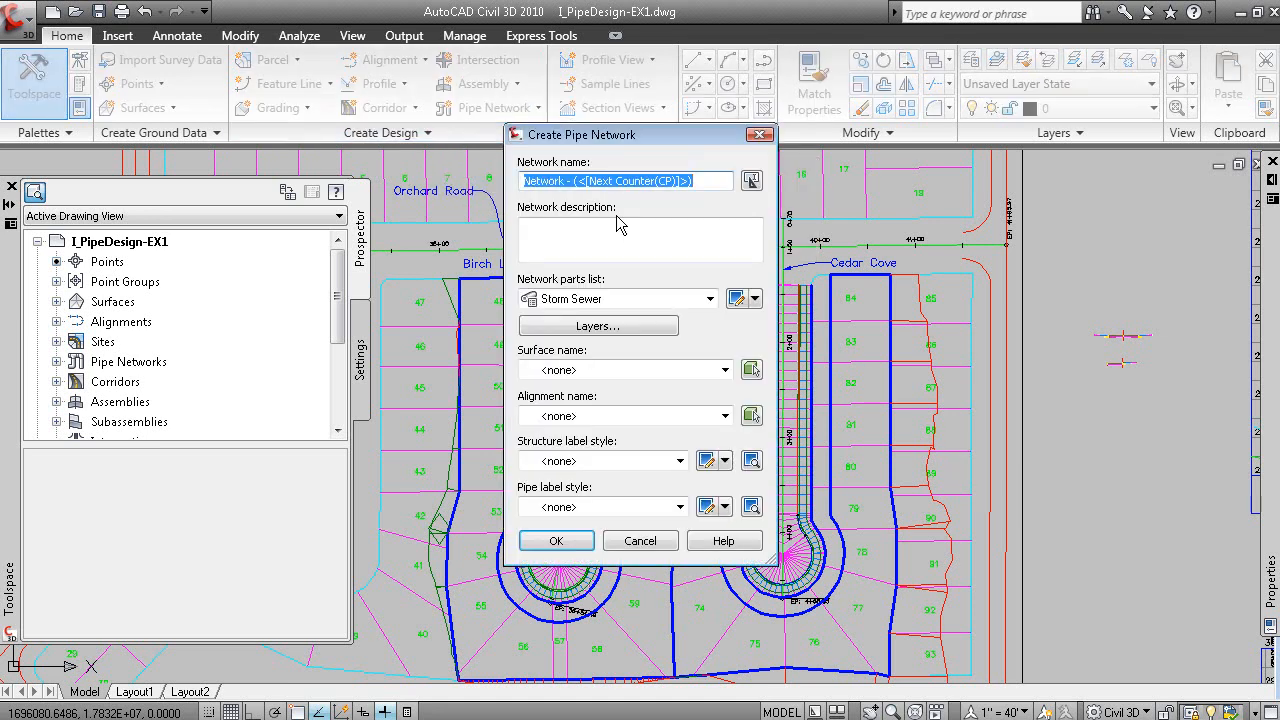
text(Storm 1)
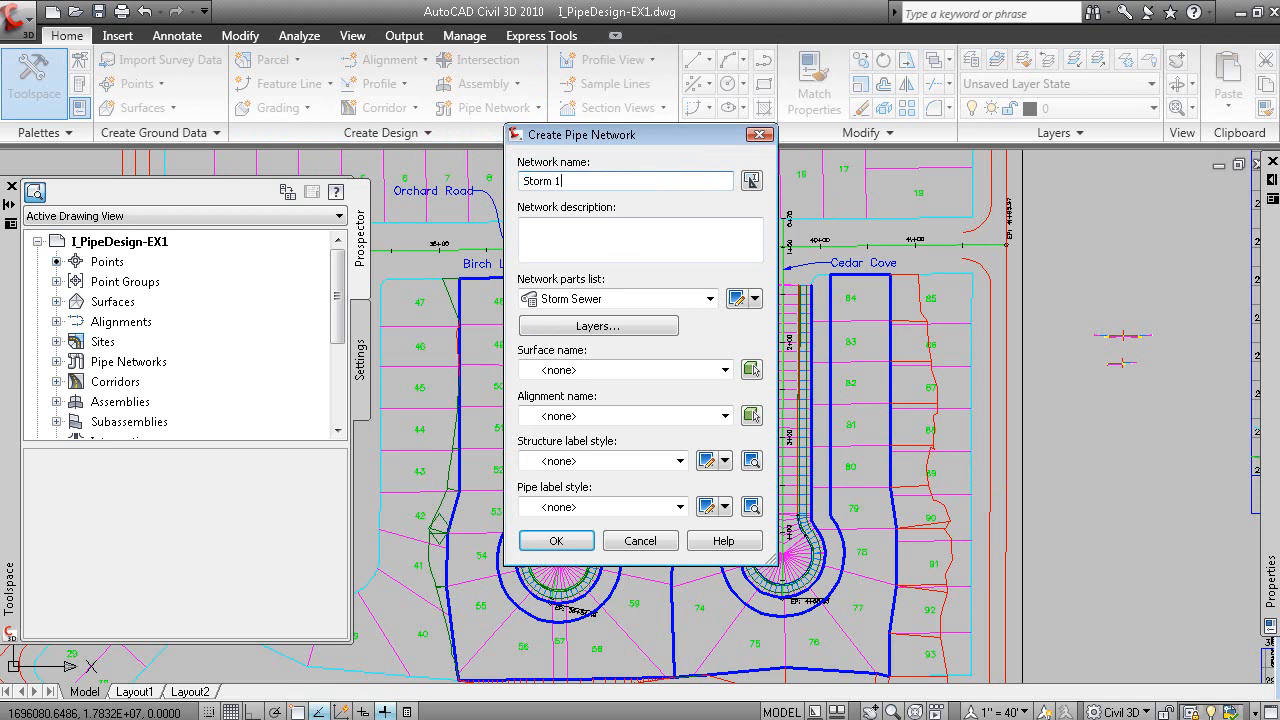
click(568, 368)
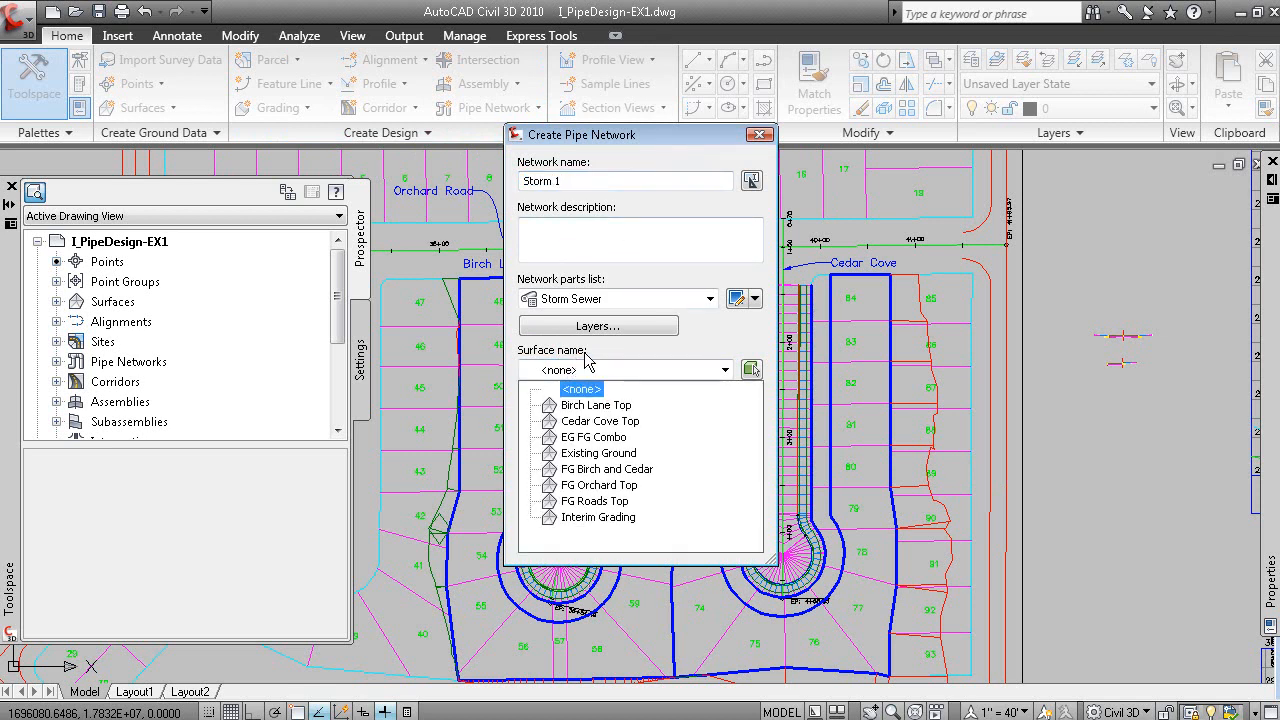
click(600, 502)
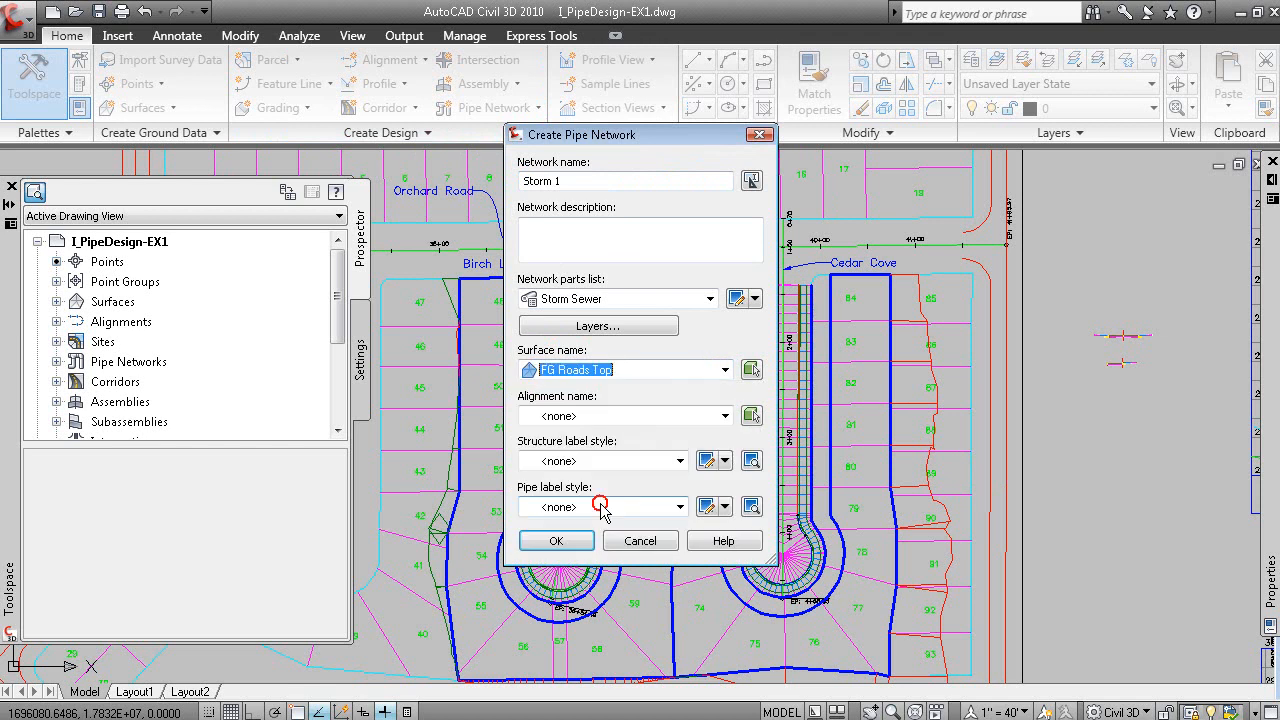
click(585, 417)
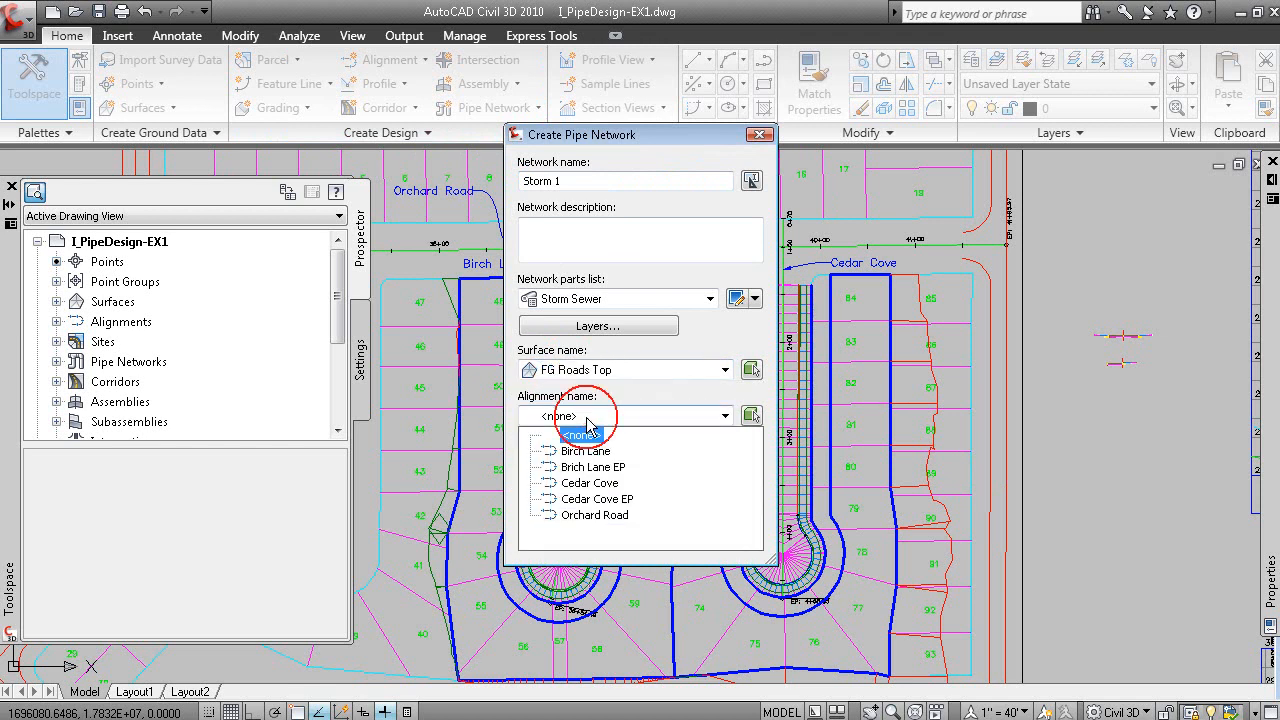
click(590, 483)
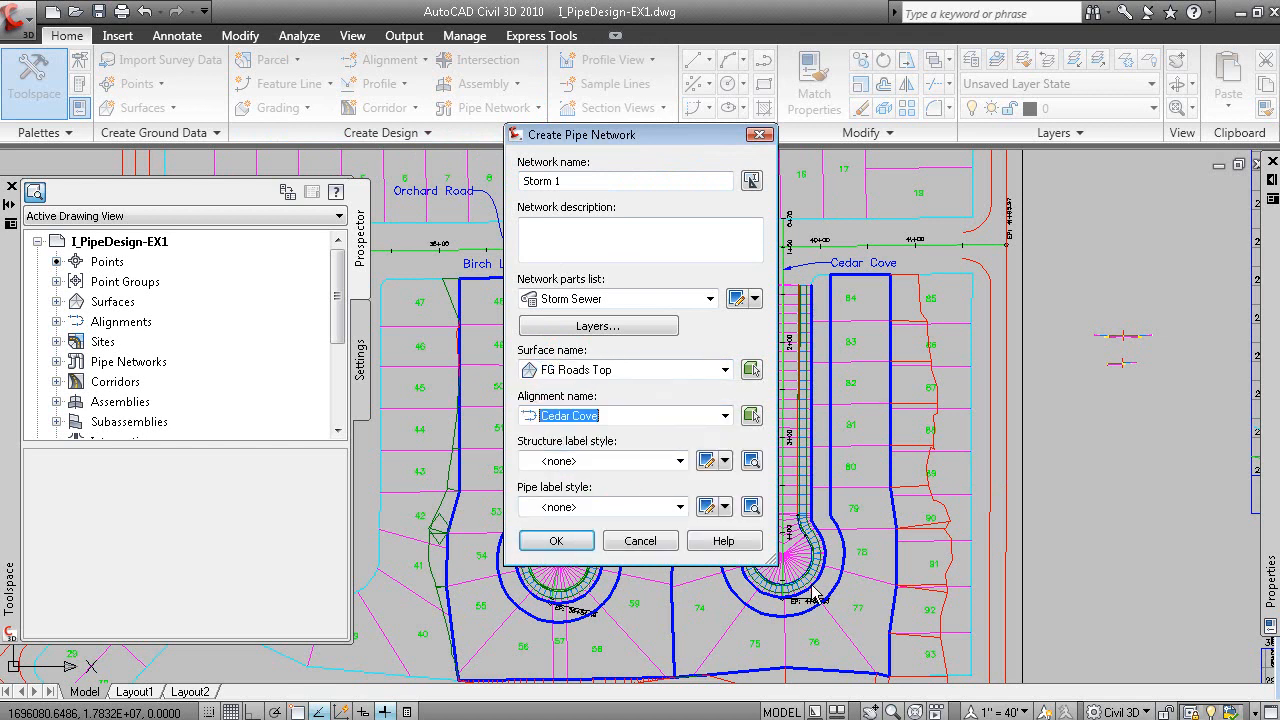
Set the structure label style to Name Only (Storm) and the pipe label style to Name Only, and create the network
click(601, 461)
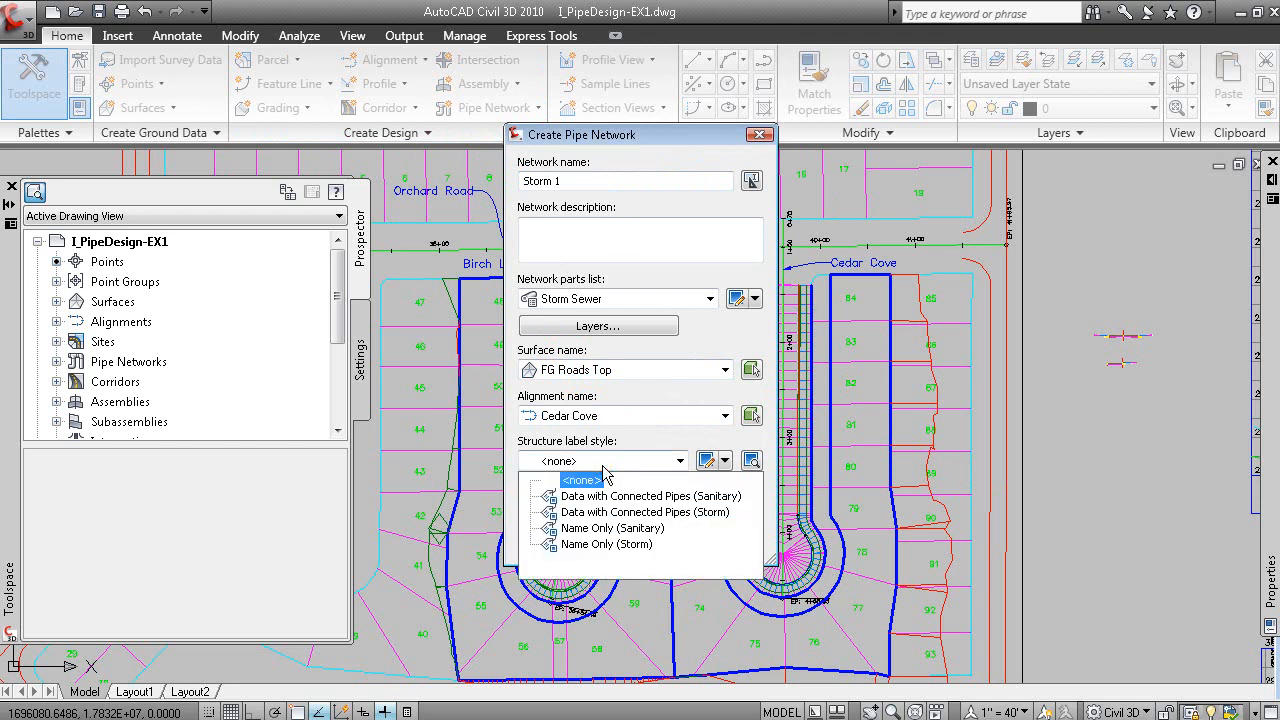
click(598, 546)
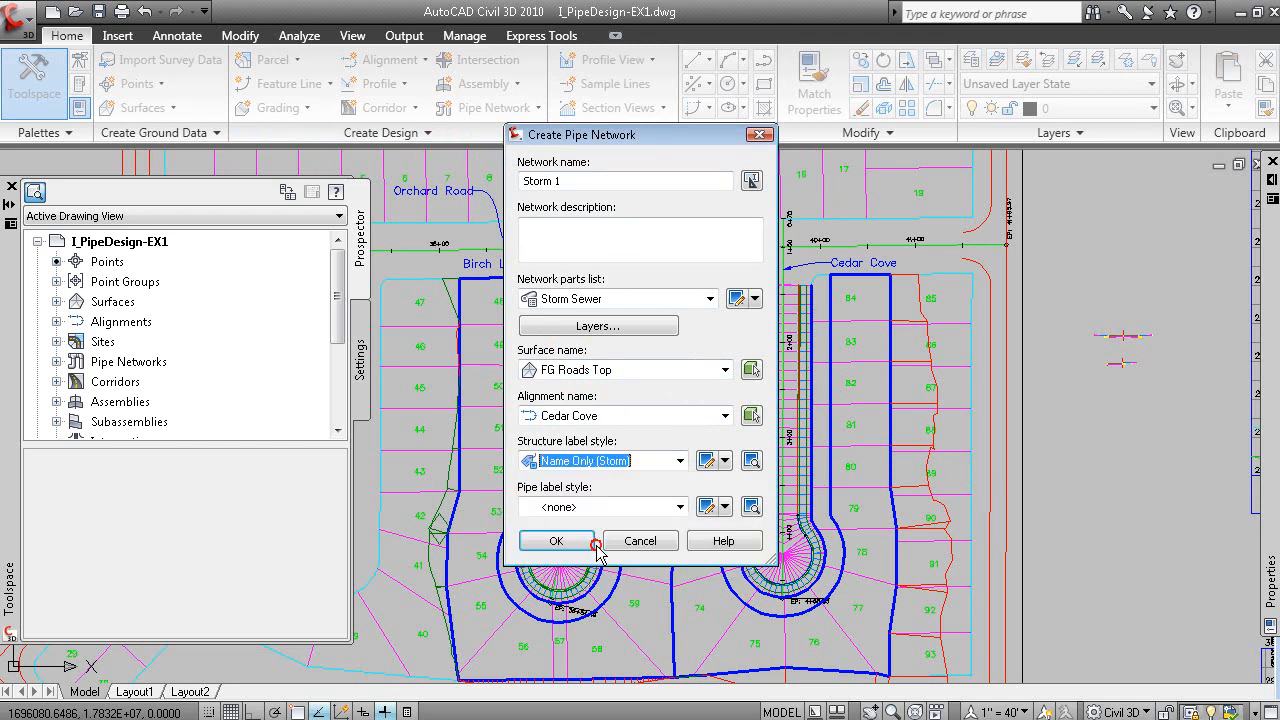
click(585, 507)
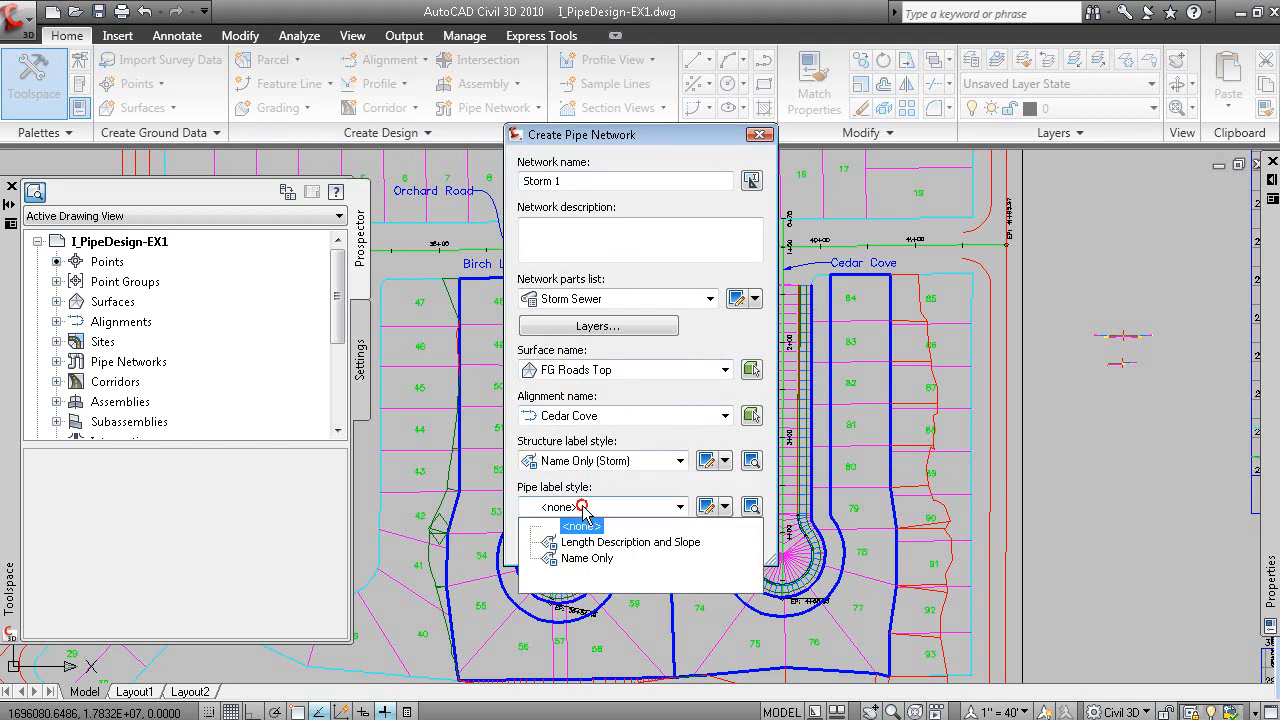
click(586, 558)
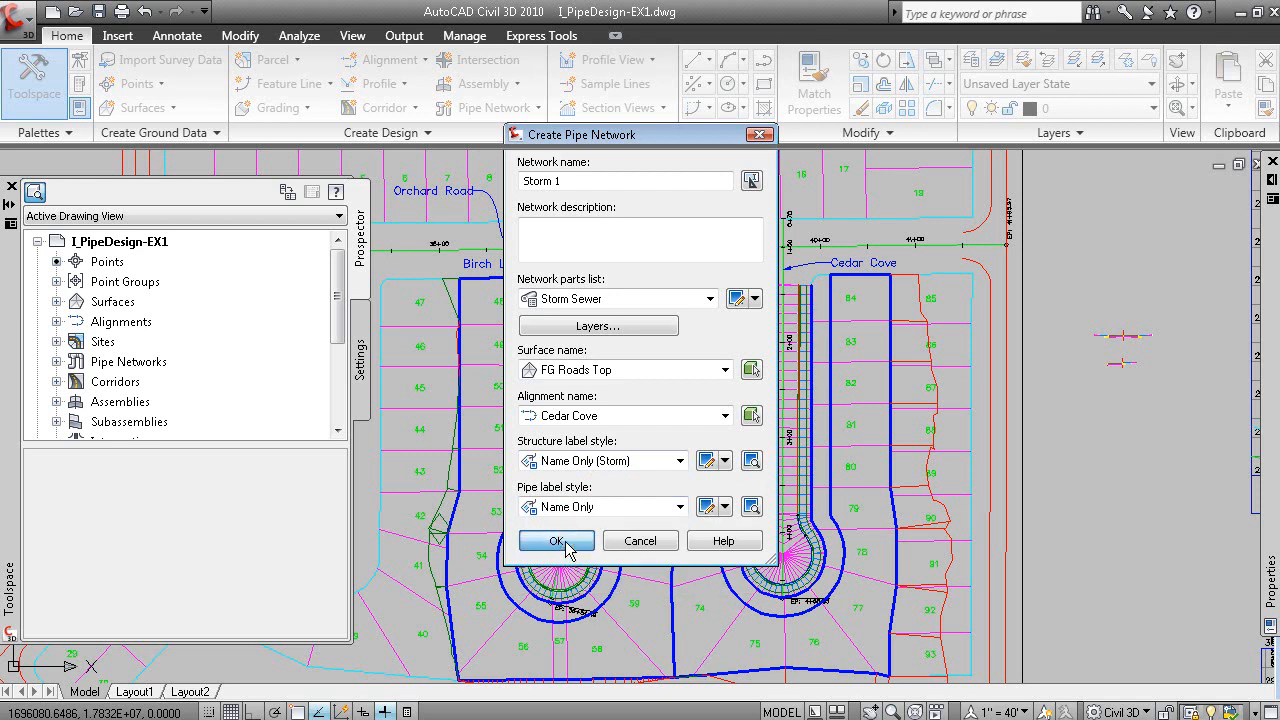
click(565, 545)
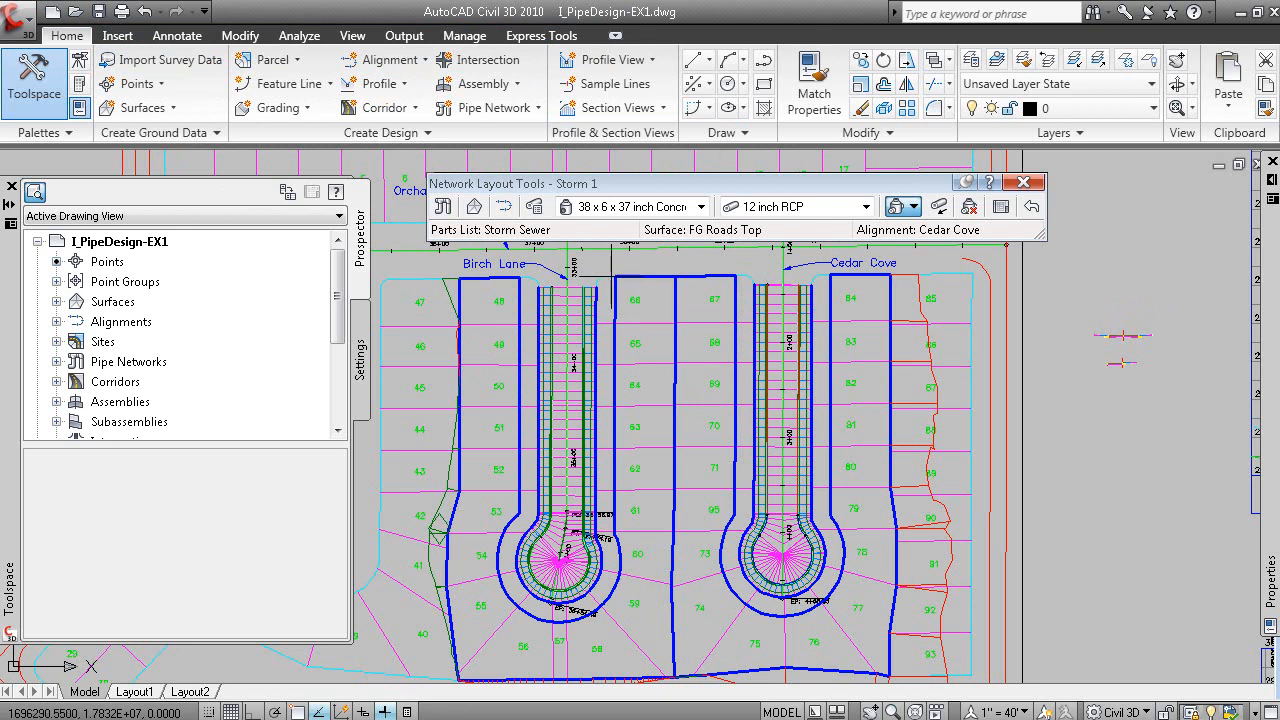
Select the Concentric Structure 48 dia 24 frame 24 cone and the 18 inch RCP as the network layout parts
click(640, 207)
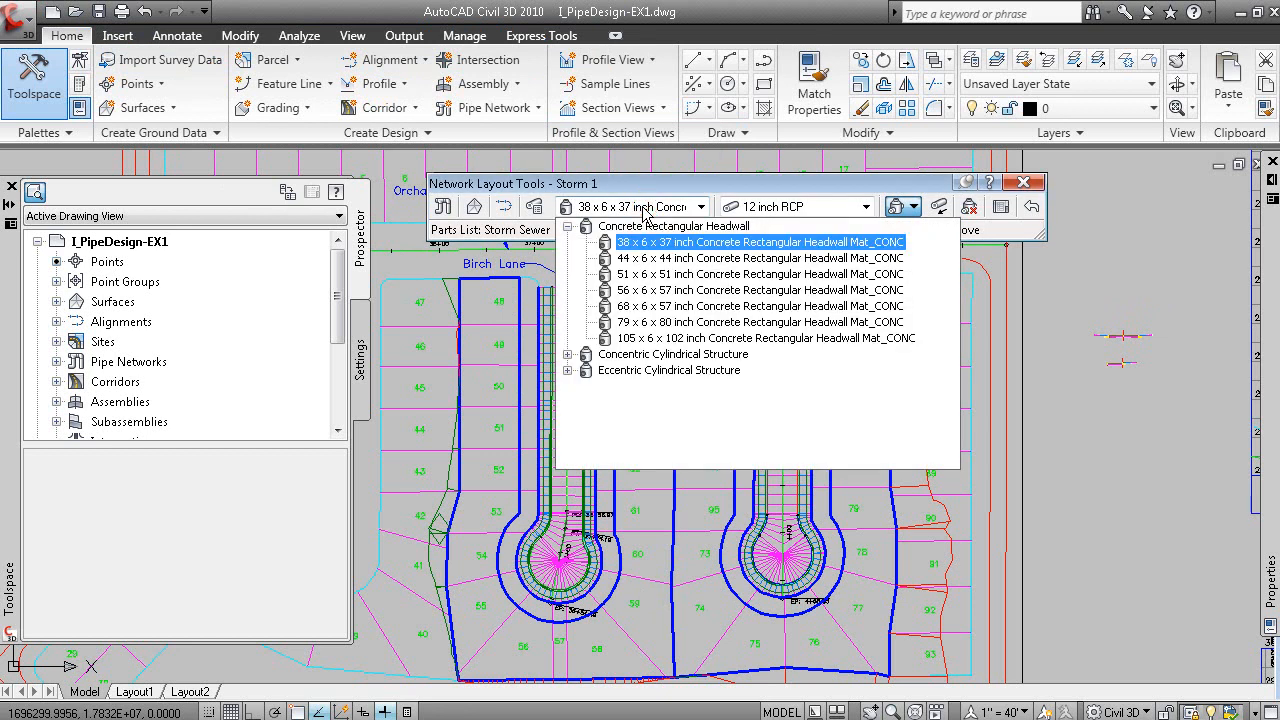
click(567, 354)
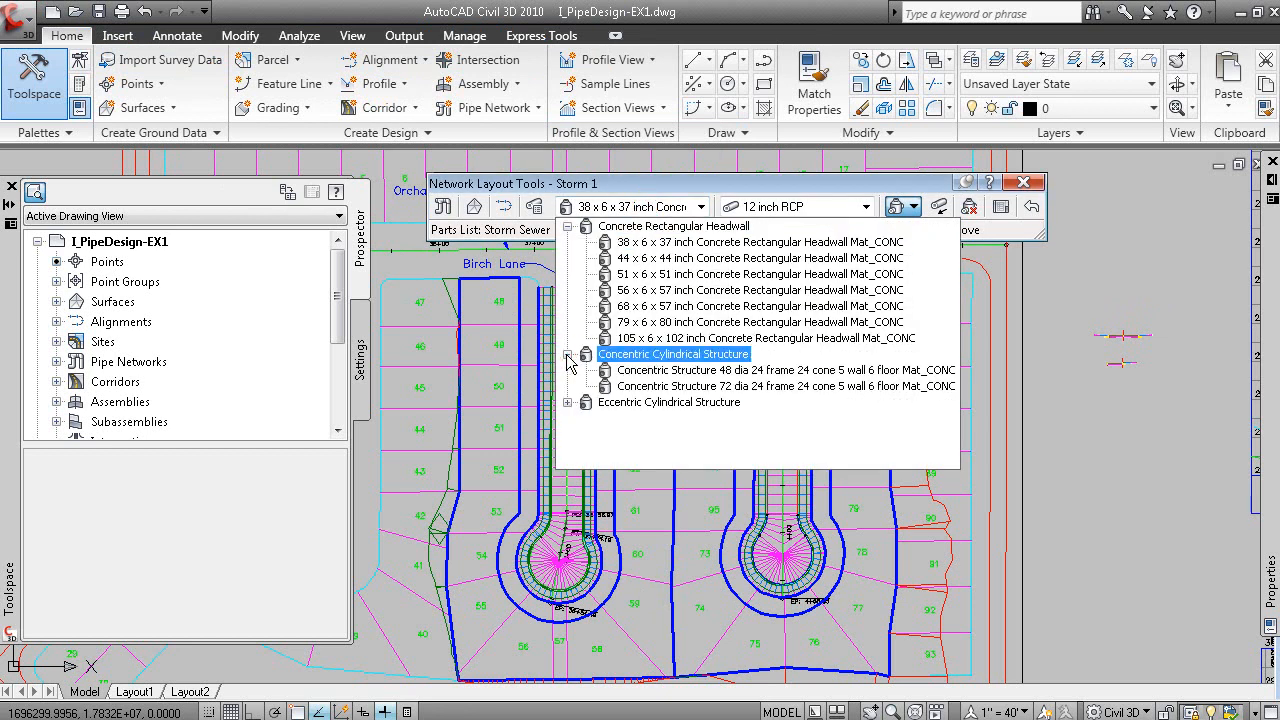
click(650, 370)
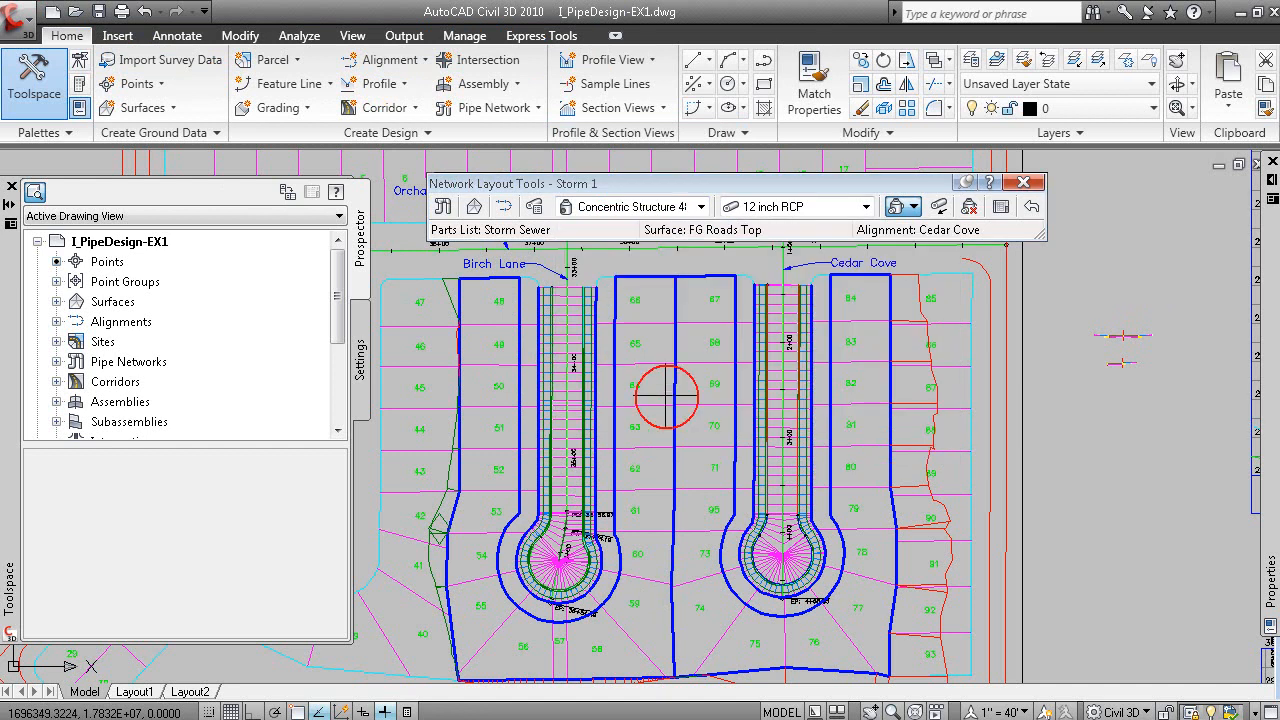
click(813, 207)
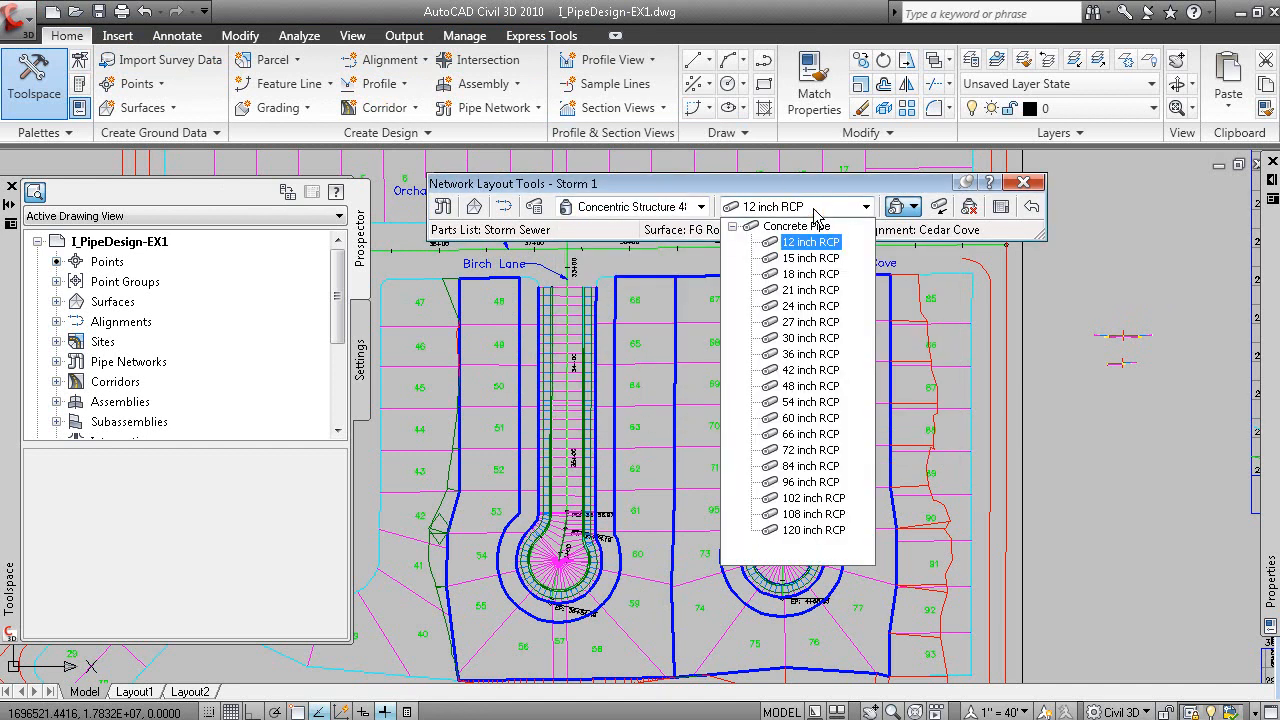
click(810, 274)
Lay out connected pipes and structures at three points along Cedar Cove, from the cul-de-sac to the road's Orchard Road end, and finish the layout
click(914, 207)
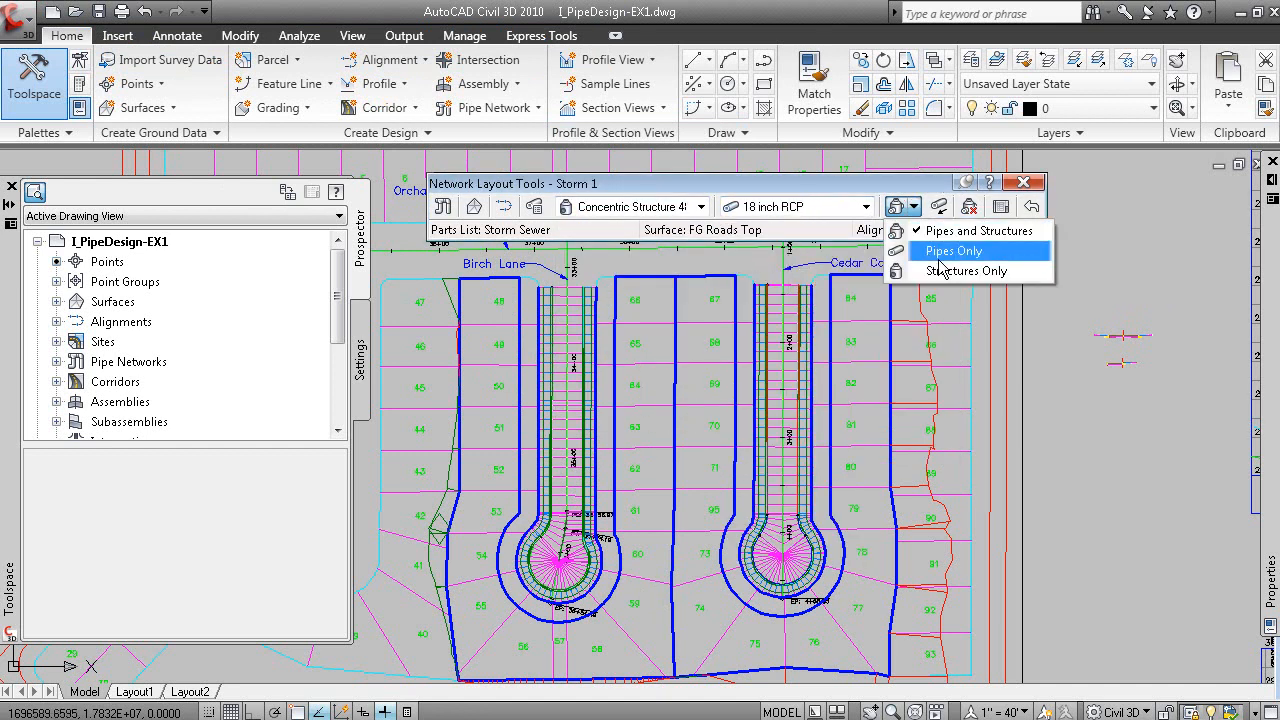
click(956, 236)
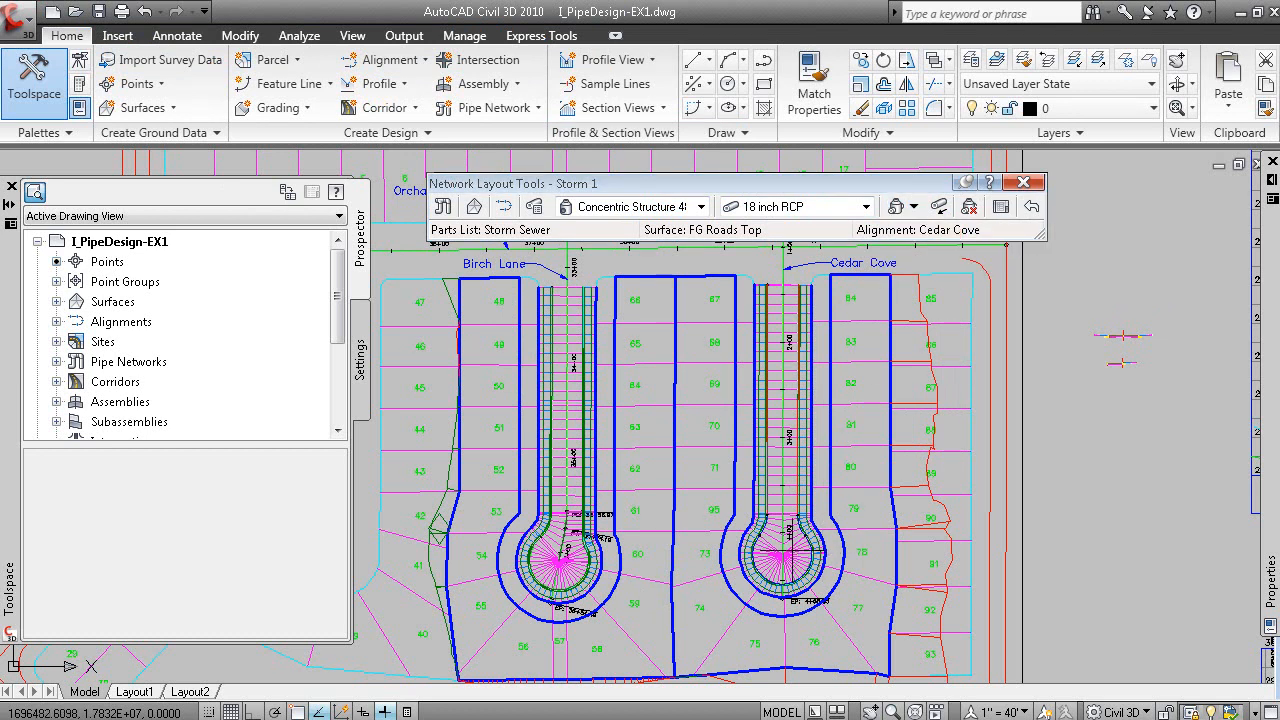
click(783, 550)
click(792, 401)
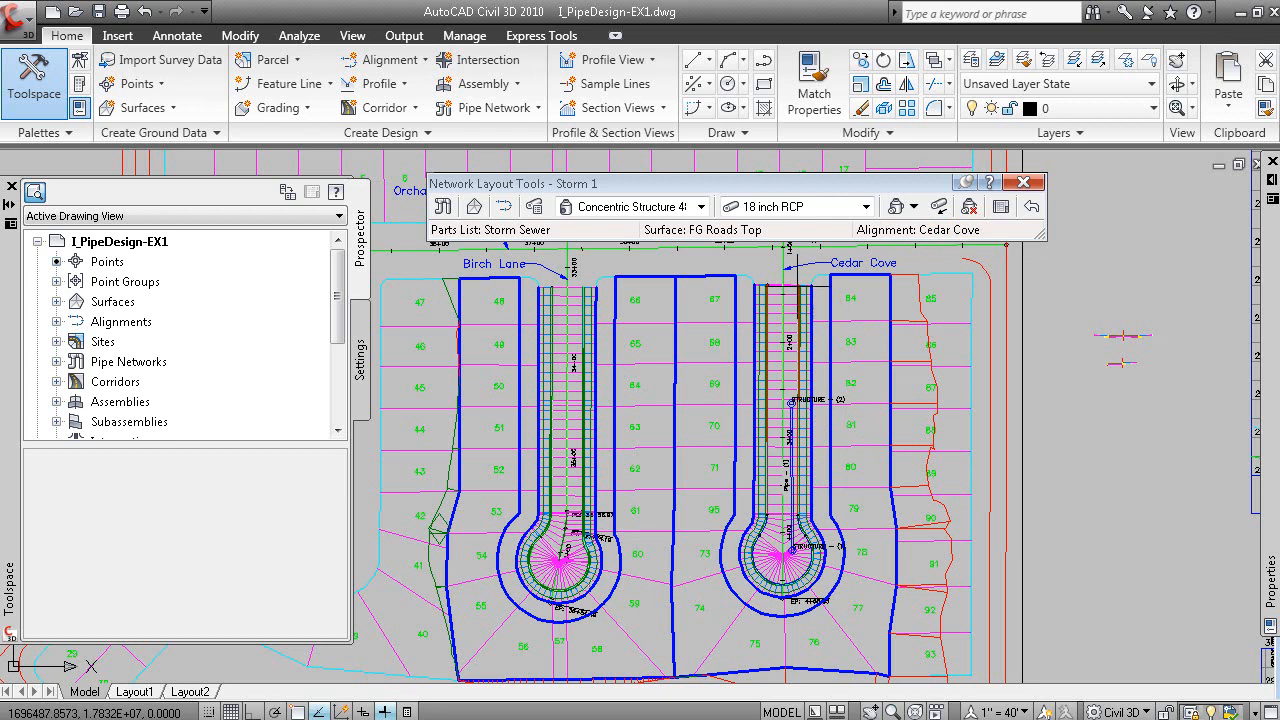
click(791, 290)
right_click(823, 321)
click(881, 335)
scroll(862, 441, up, 3)
click(1023, 183)
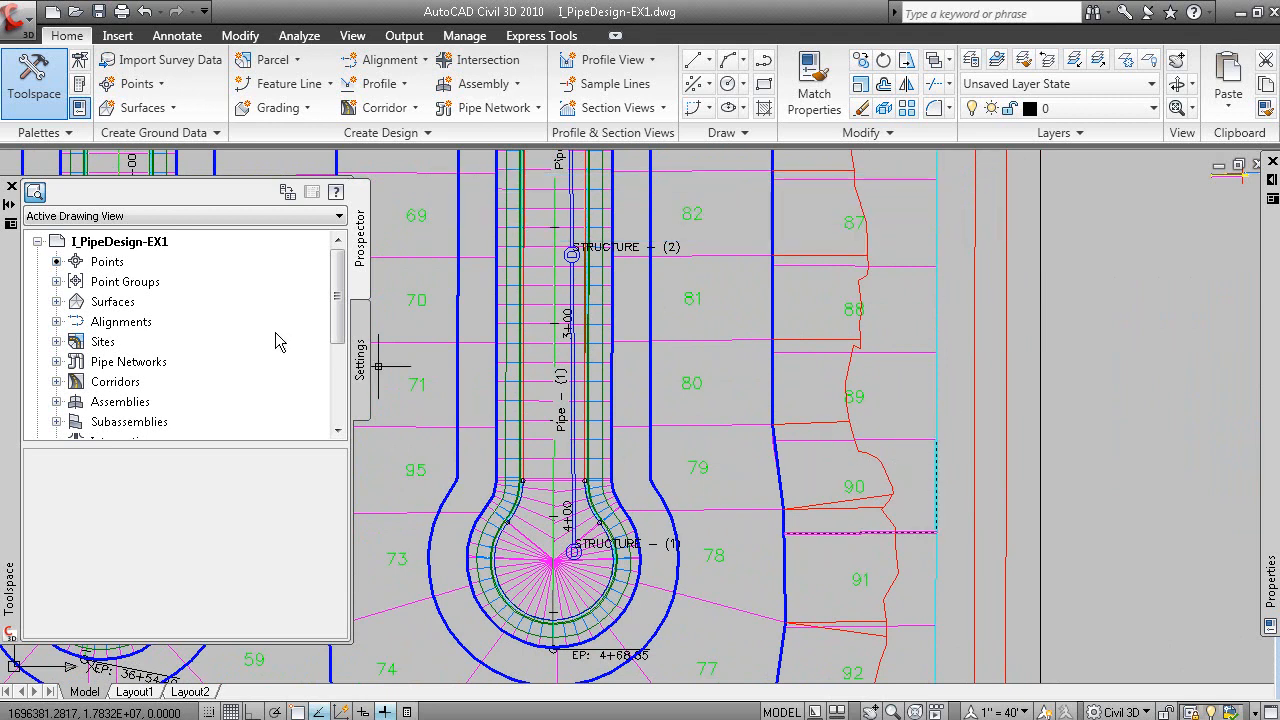
Expand the Storm 1 pipe network in the drawing tree and list its pipes and its structures
double_click(130, 362)
double_click(140, 381)
double_click(185, 405)
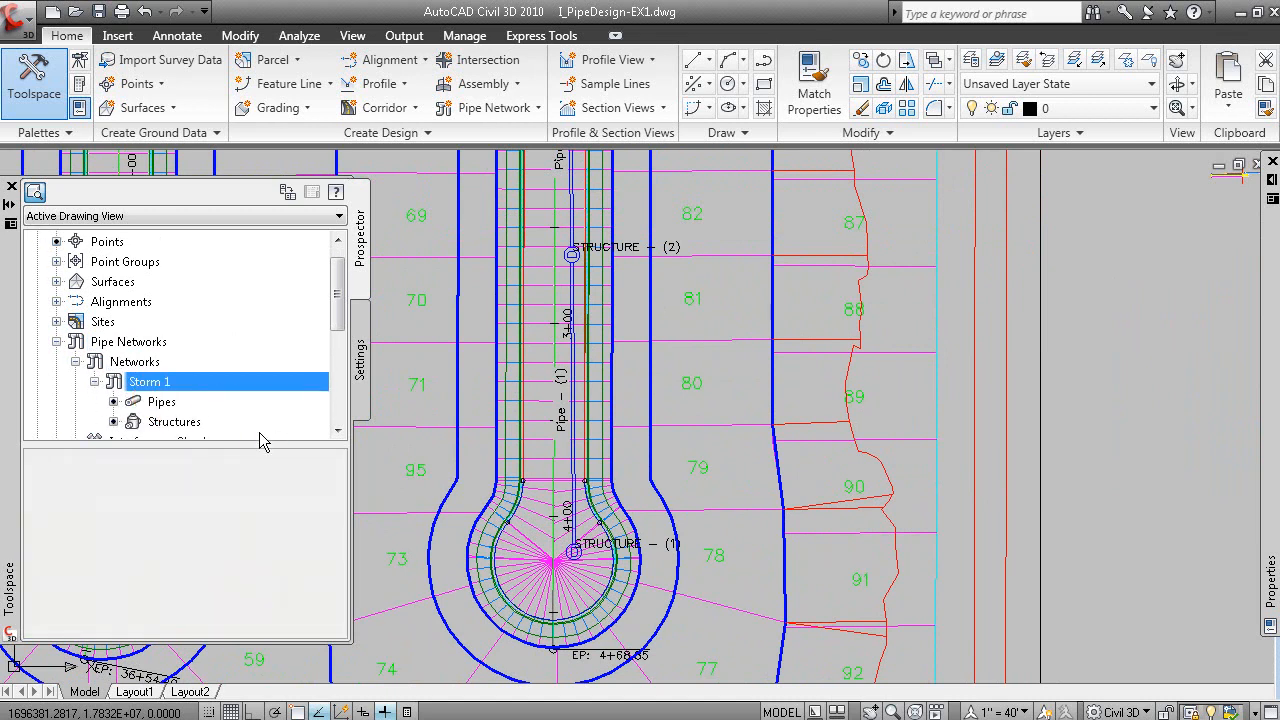
click(162, 402)
click(175, 421)
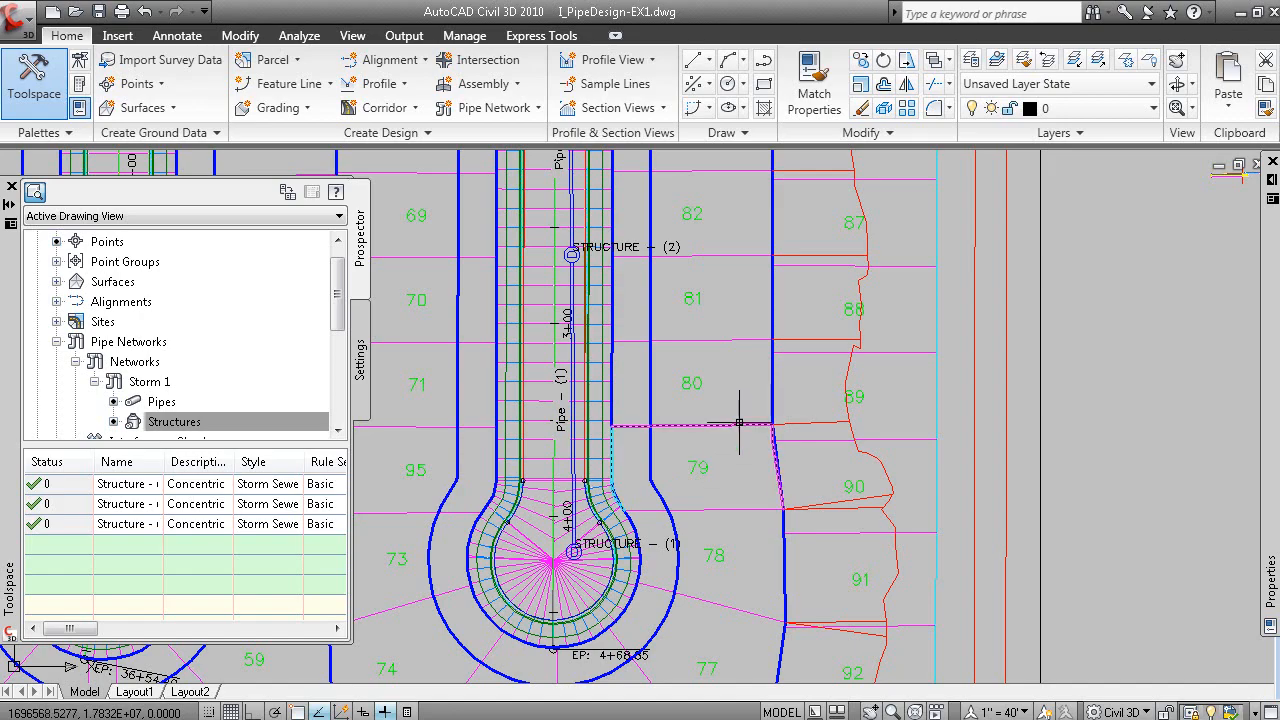
key(alt+Tab)
click(668, 418)
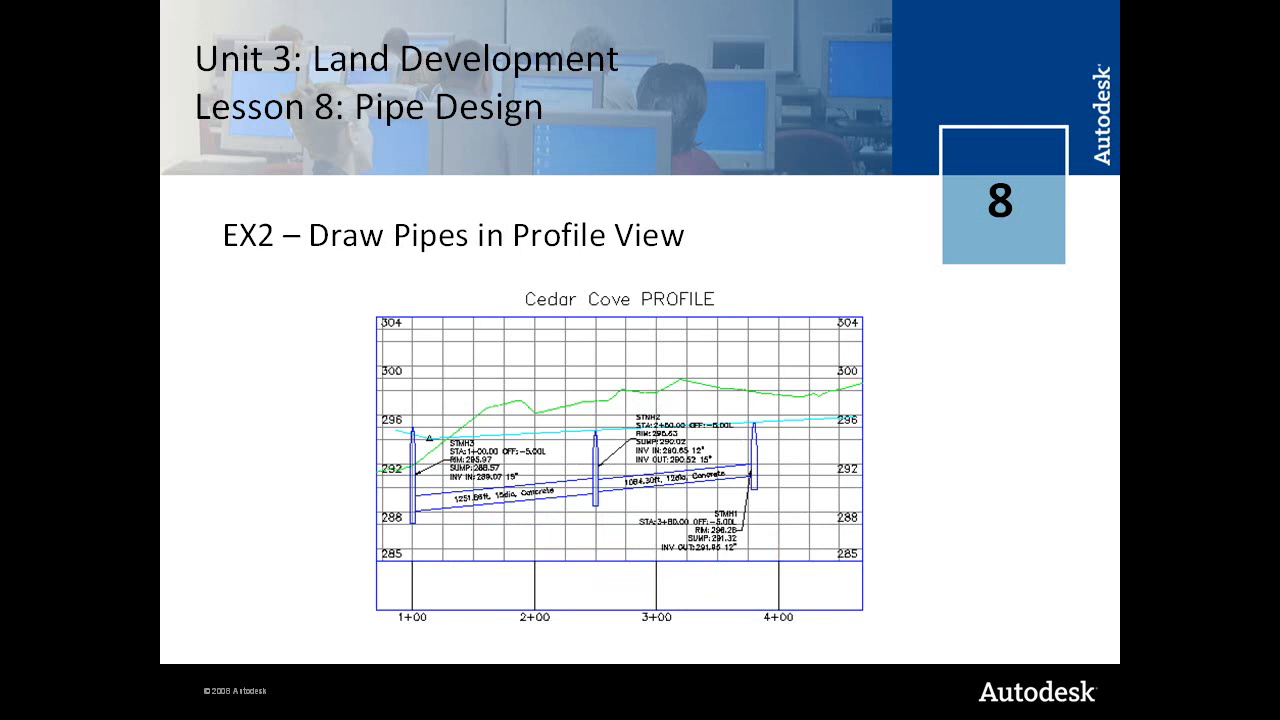
key(alt+Tab)
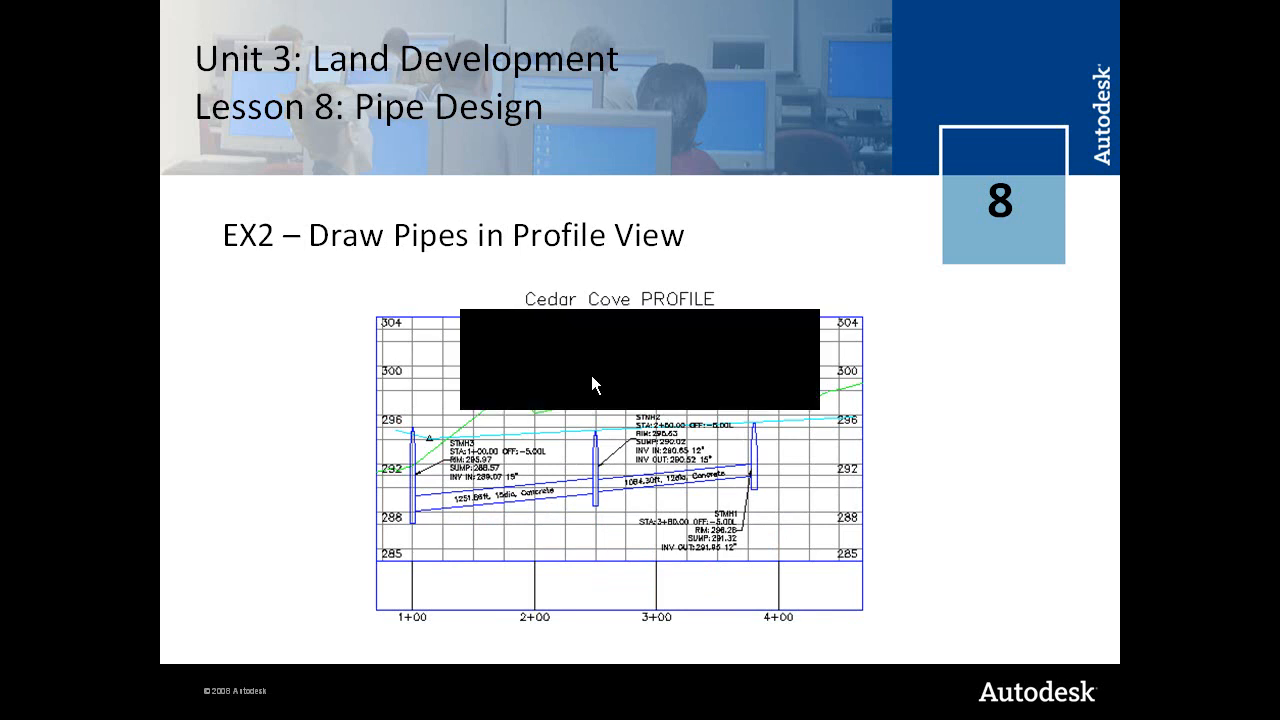
scroll(883, 543, down, 4)
mouse_move(913, 533)
middle_down()
mouse_move(694, 487)
mouse_move(750, 481)
middle_up()
scroll(696, 487, down, 2)
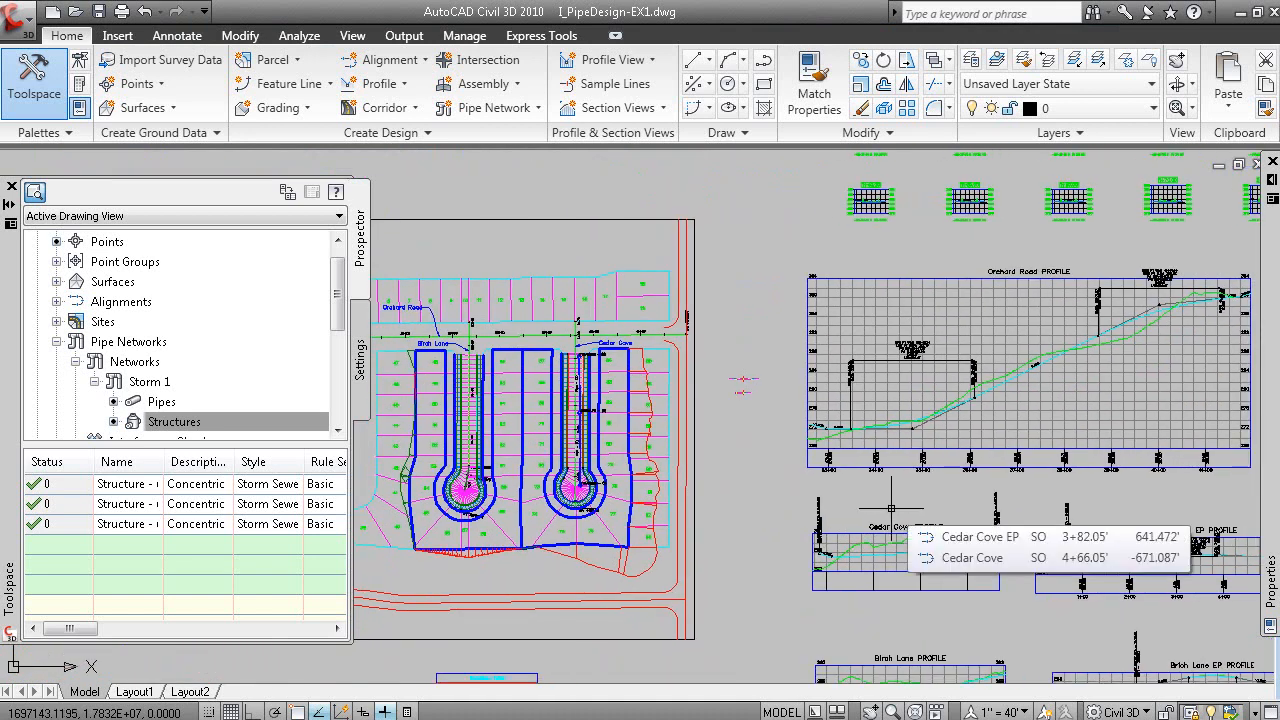
scroll(578, 388, up, 5)
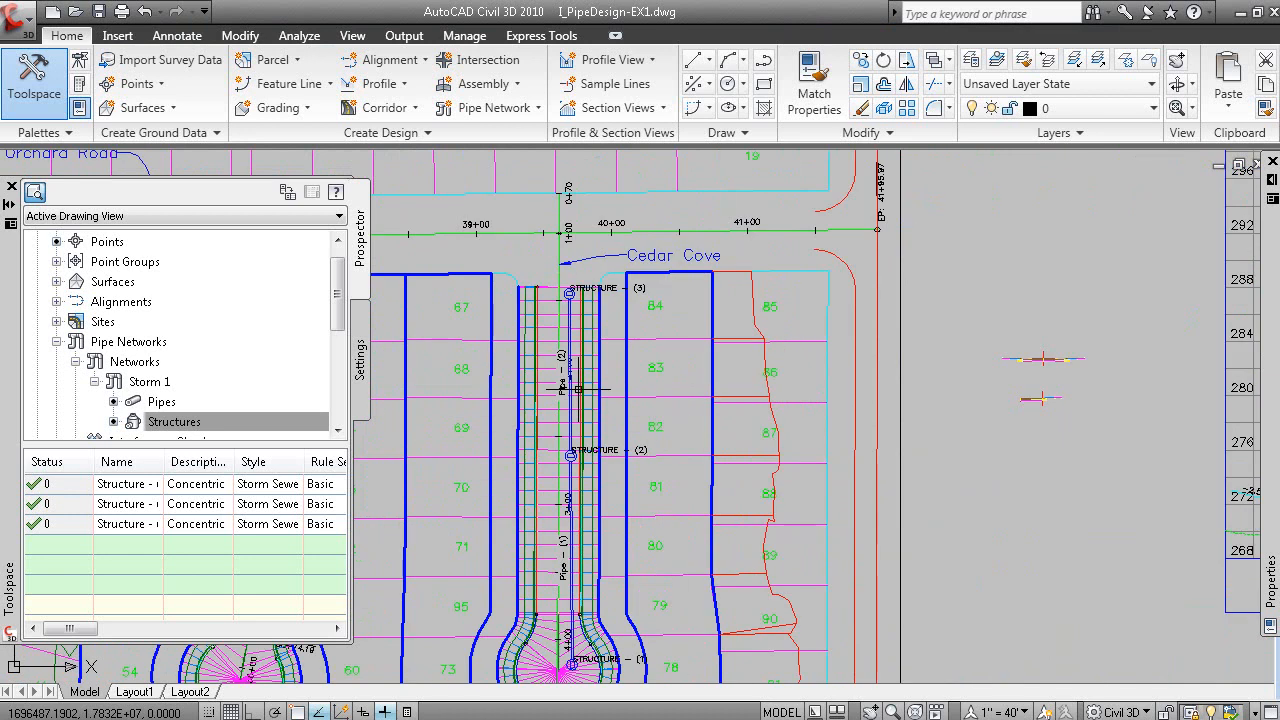
scroll(578, 388, up, 2)
click(564, 410)
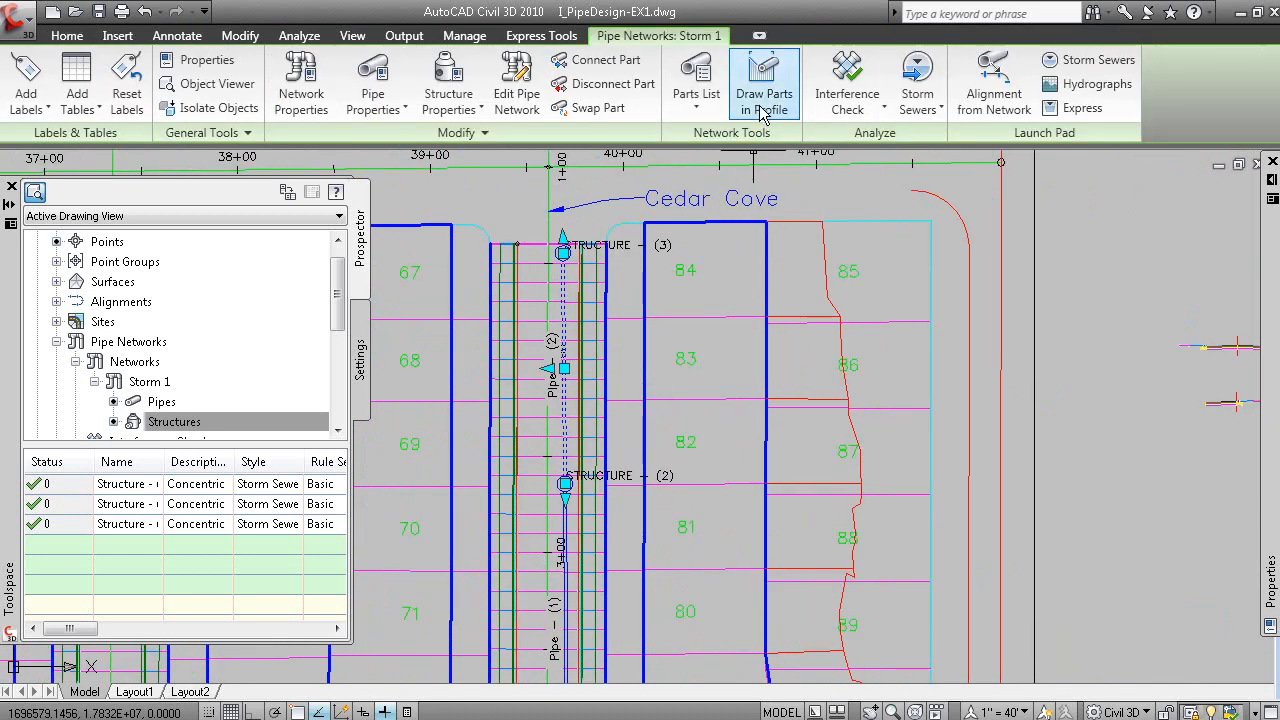
click(760, 103)
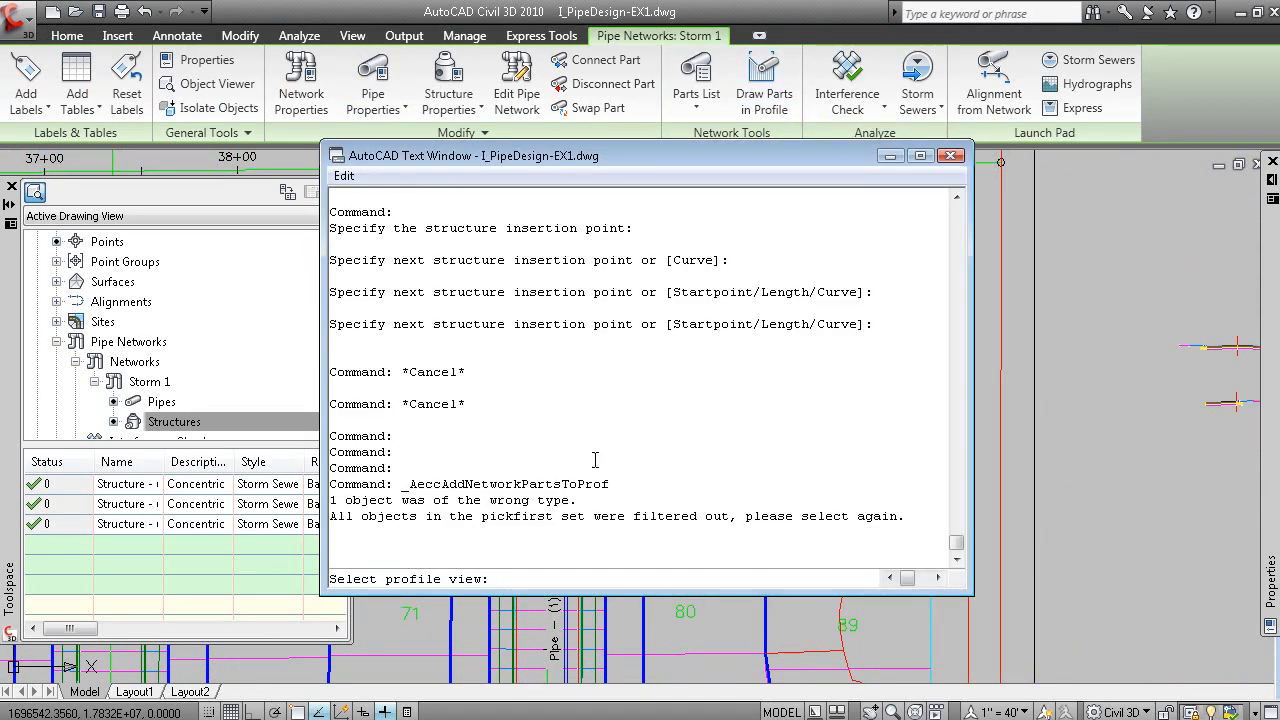
key(F2)
scroll(821, 484, down, 5)
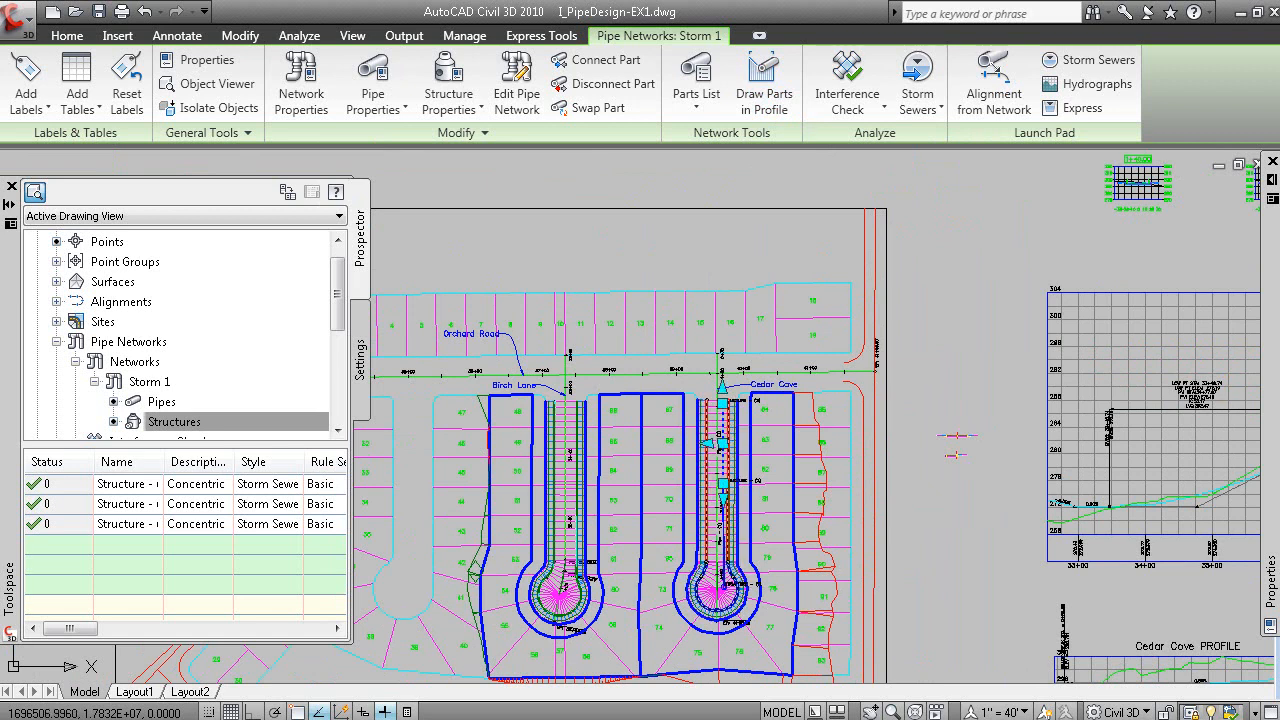
key(Escape)
Draw all pipes and structures of the Storm 1 network in the Cedar Cove profile view
middle_drag(819, 505, 737, 431)
scroll(664, 520, up, 8)
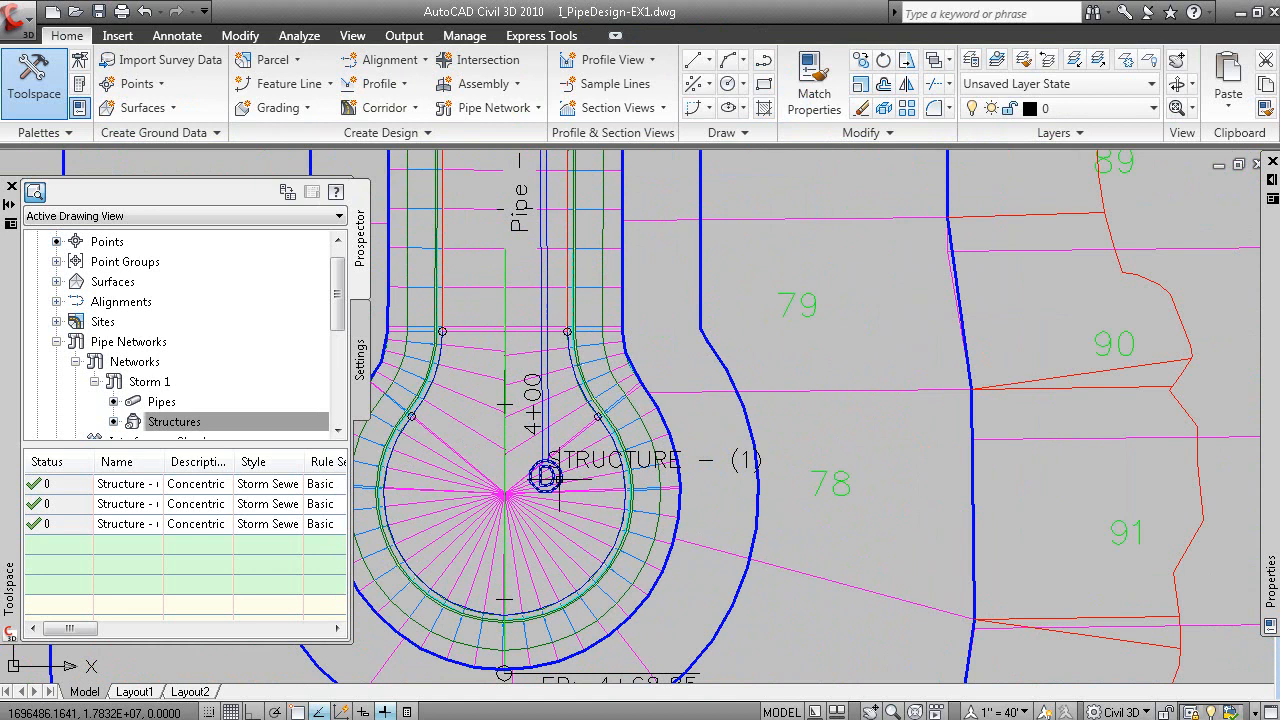
click(550, 477)
click(545, 443)
right_click(782, 296)
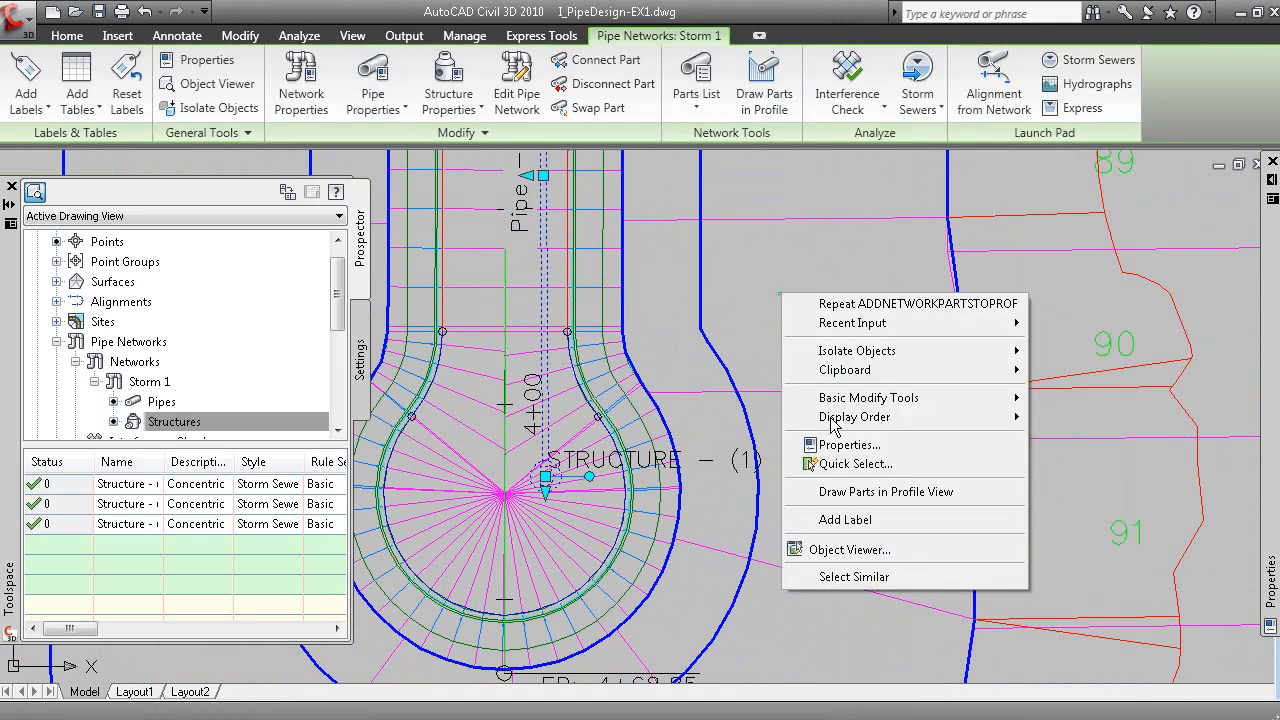
click(836, 577)
scroll(686, 382, down, 3)
scroll(686, 382, down, 4)
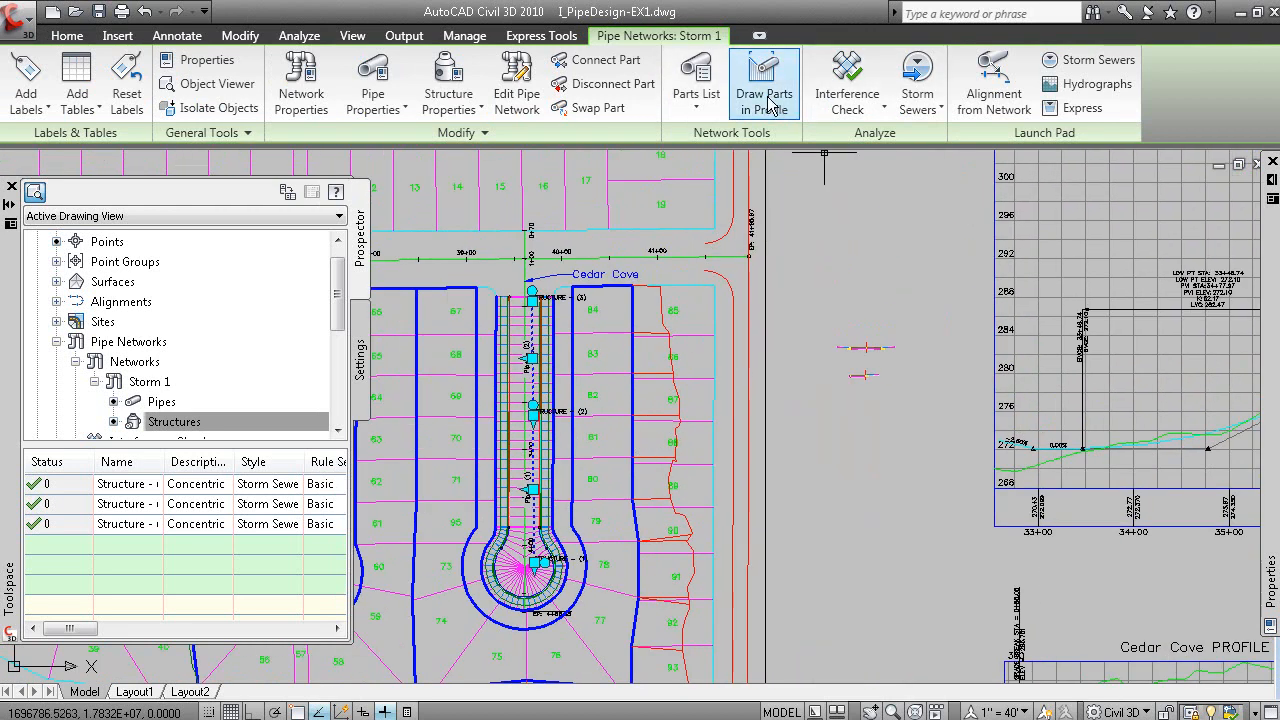
click(766, 102)
mouse_move(1023, 618)
middle_down()
mouse_move(848, 491)
mouse_move(750, 390)
middle_up()
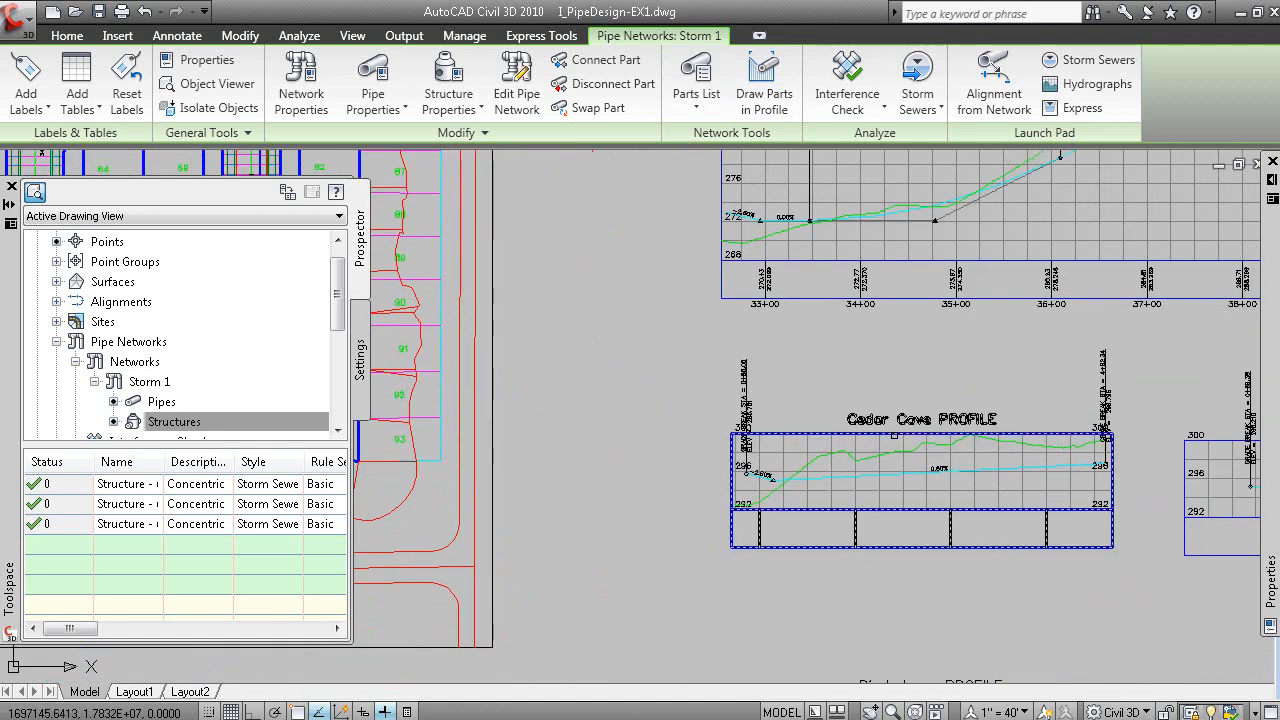
click(895, 440)
mouse_move(1023, 646)
middle_down()
mouse_move(863, 582)
mouse_move(884, 565)
mouse_move(868, 577)
middle_up()
key(alt+Tab)
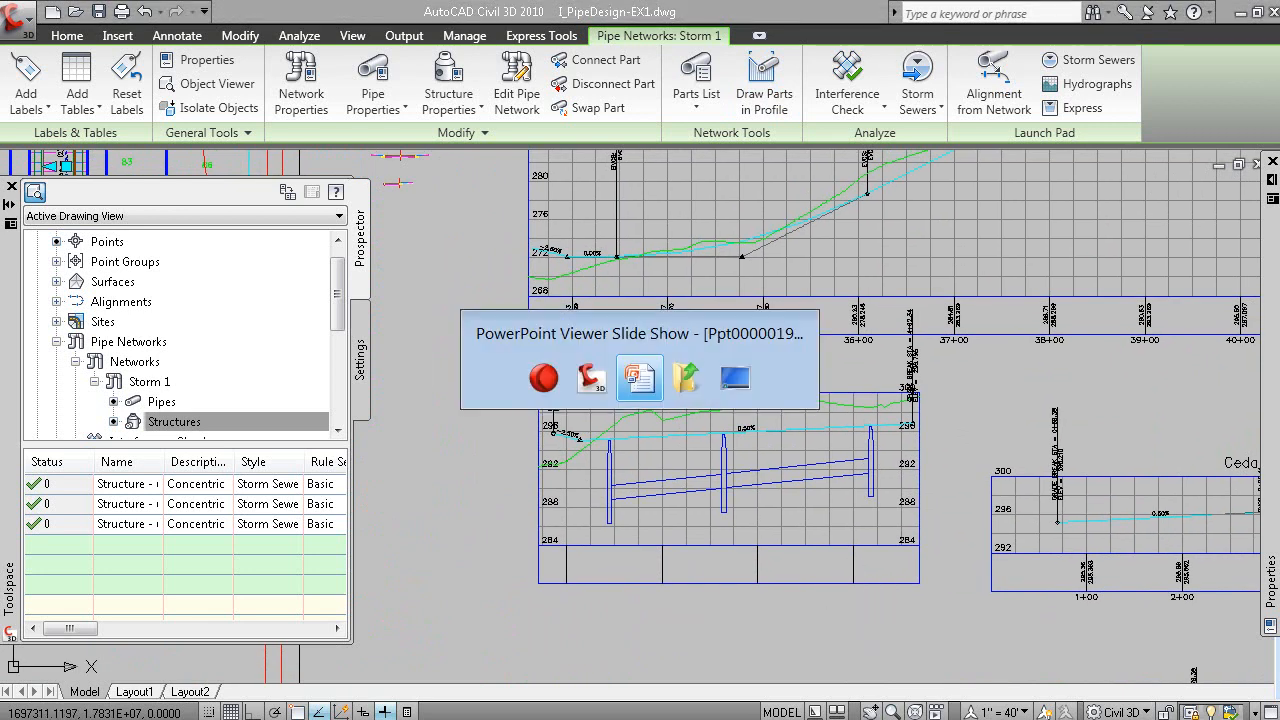
click(787, 497)
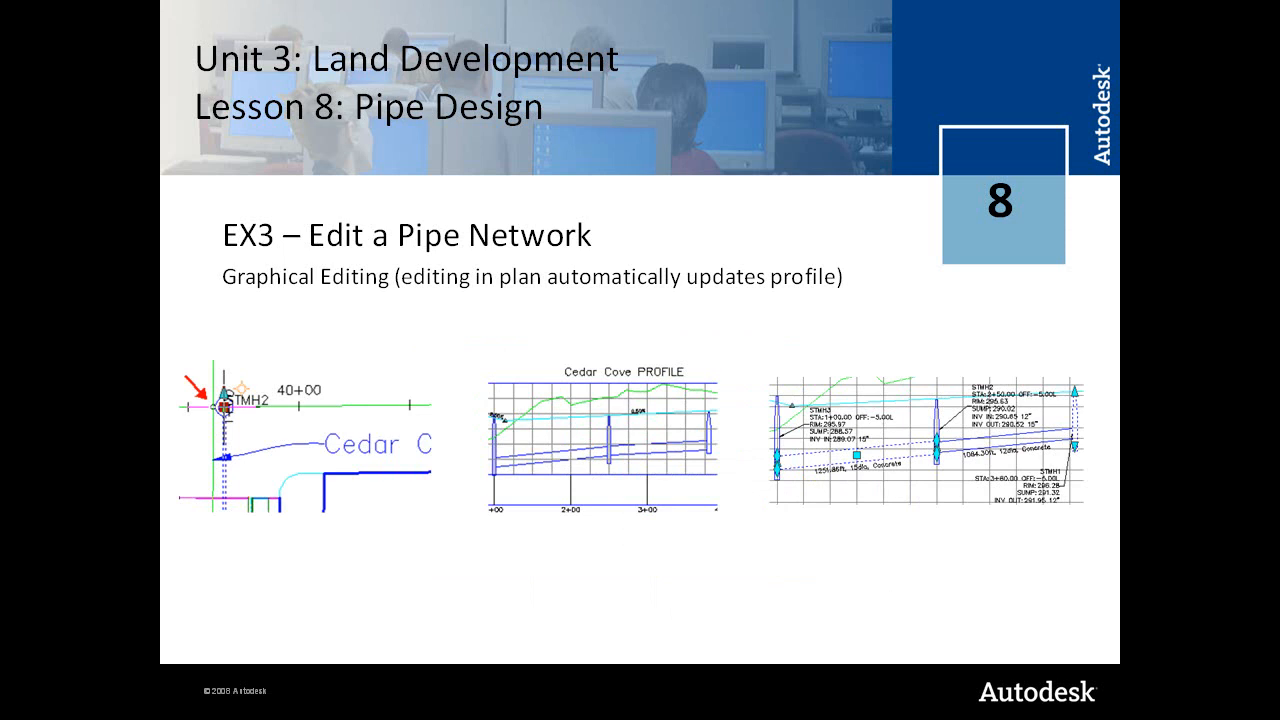
key(Right)
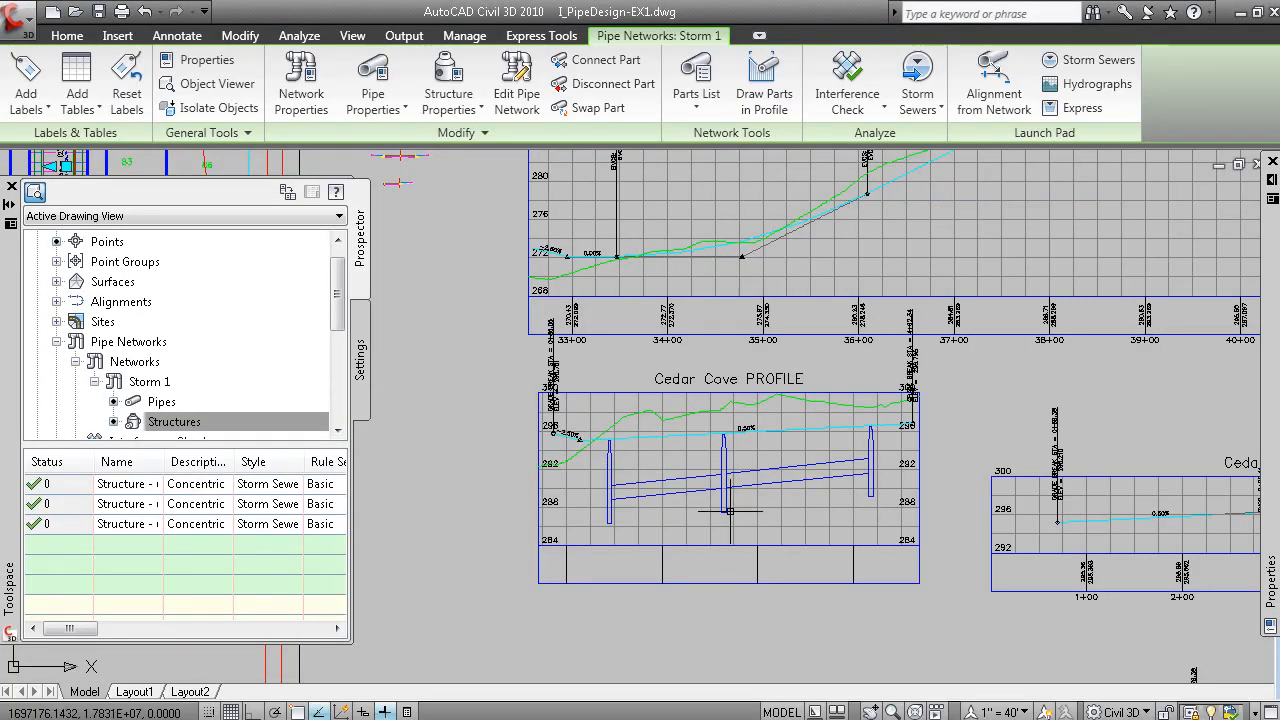
Reduce the sump depth of Structure - (1), the manhole at the cul-de-sac end, in its part properties
click(725, 507)
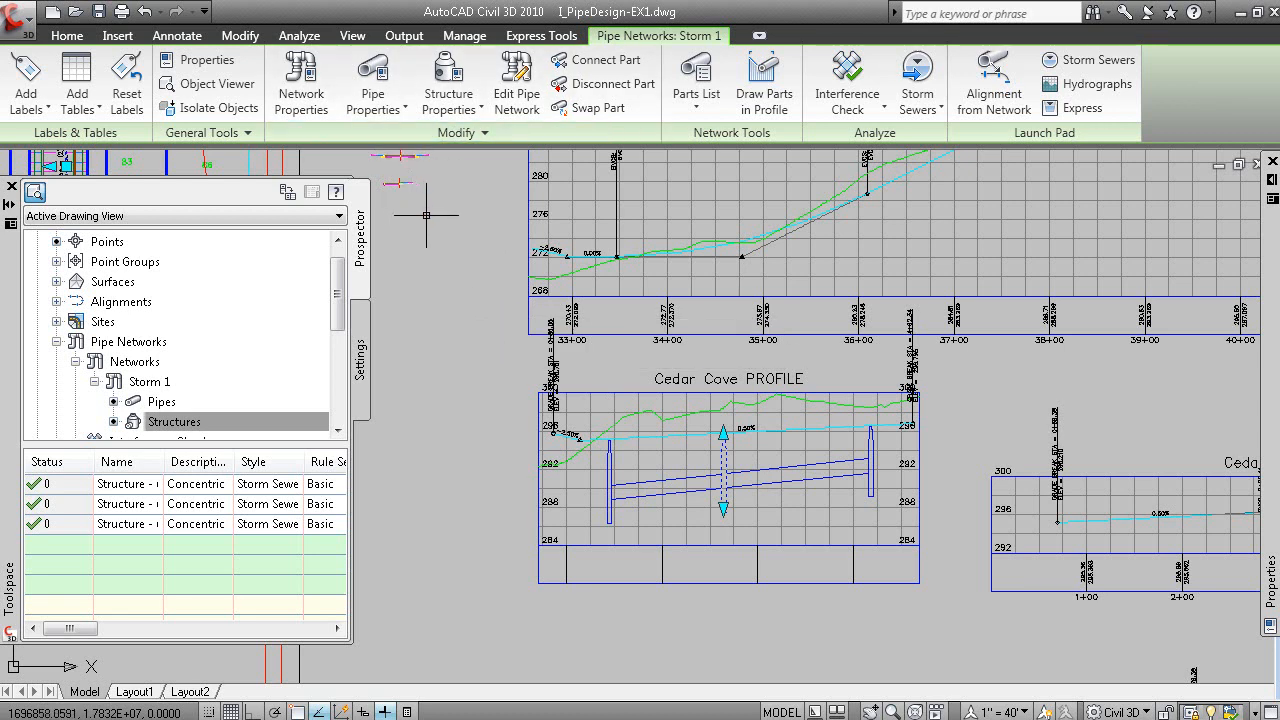
click(449, 80)
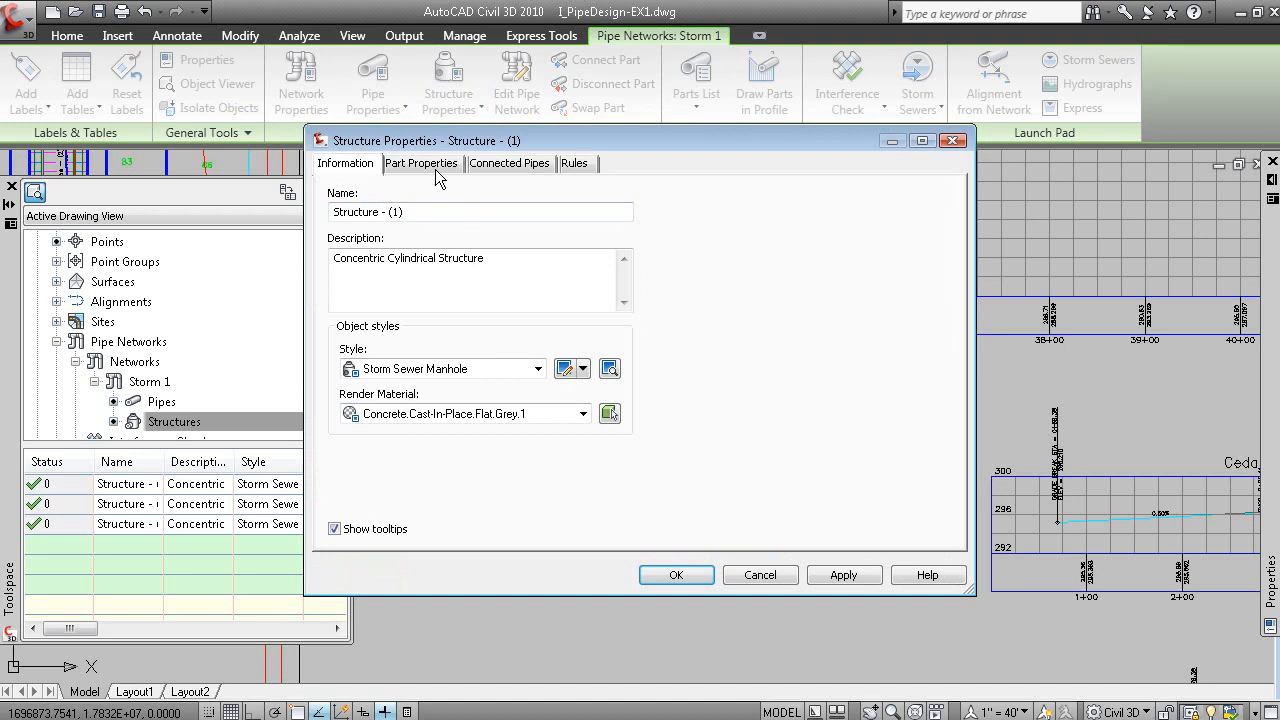
click(430, 166)
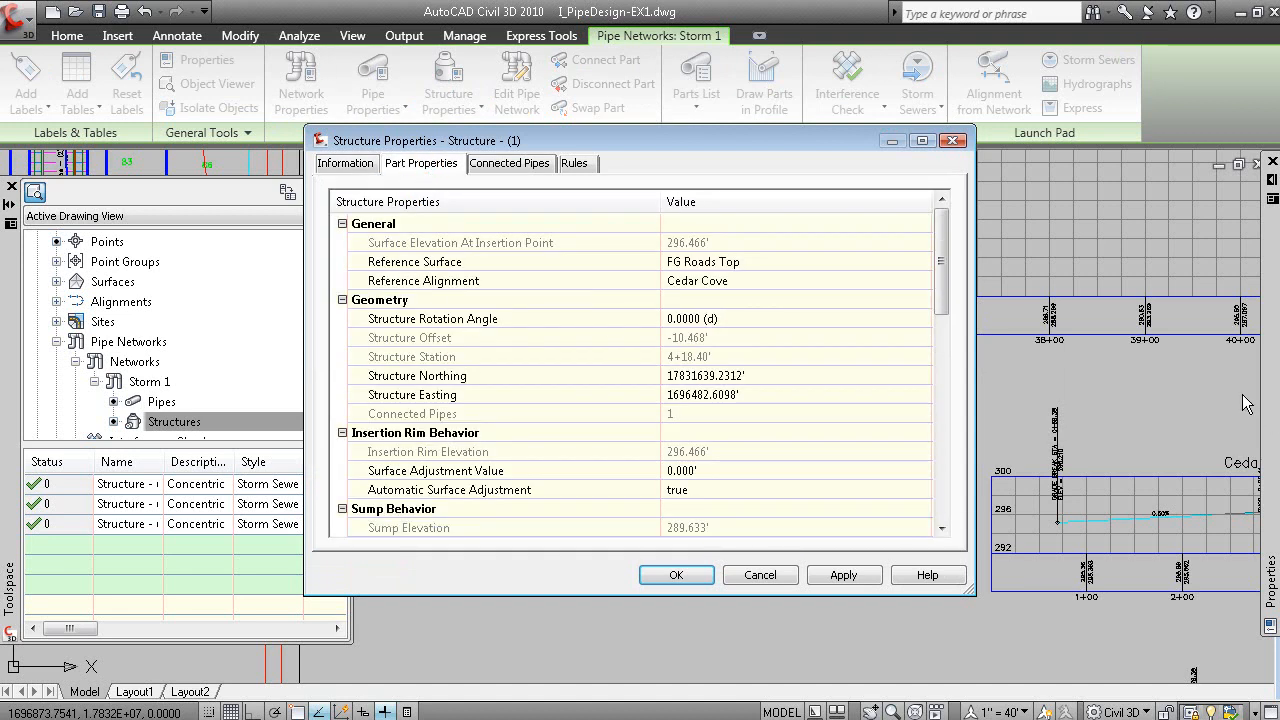
mouse_move(608, 140)
mouse_down()
mouse_move(608, 108)
mouse_move(327, 105)
mouse_up()
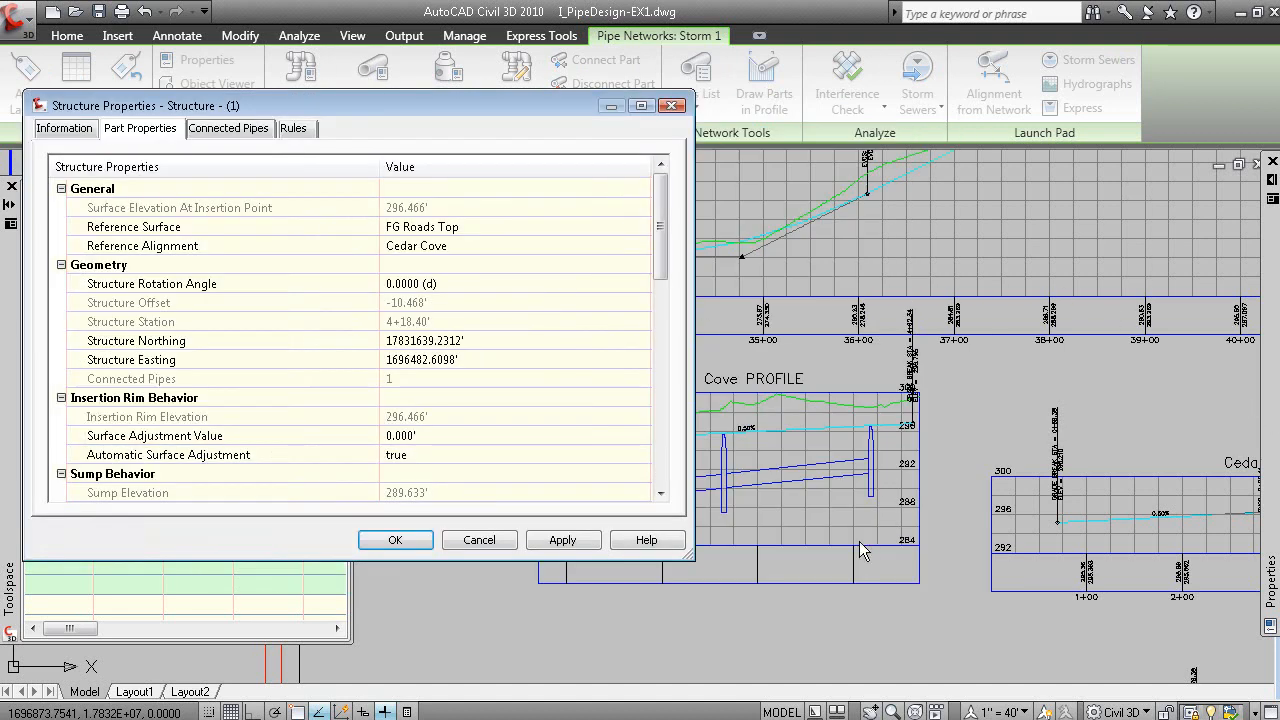
drag(658, 228, 658, 298)
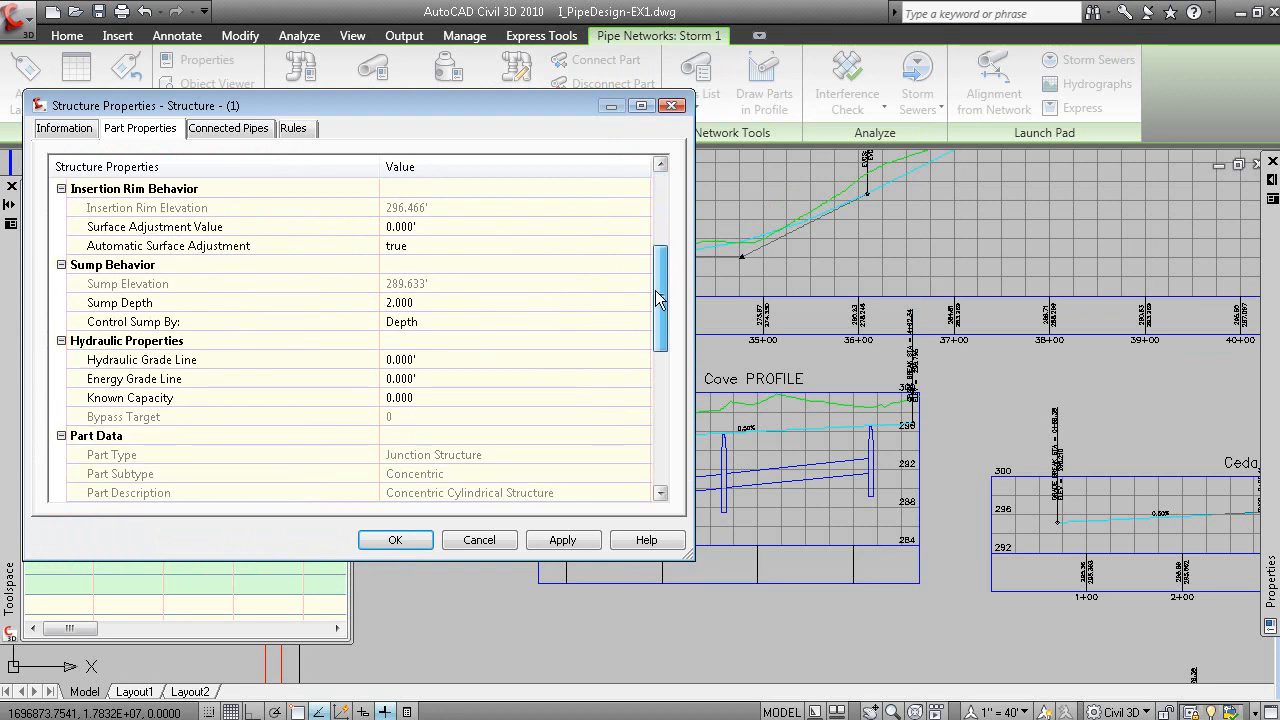
click(402, 303)
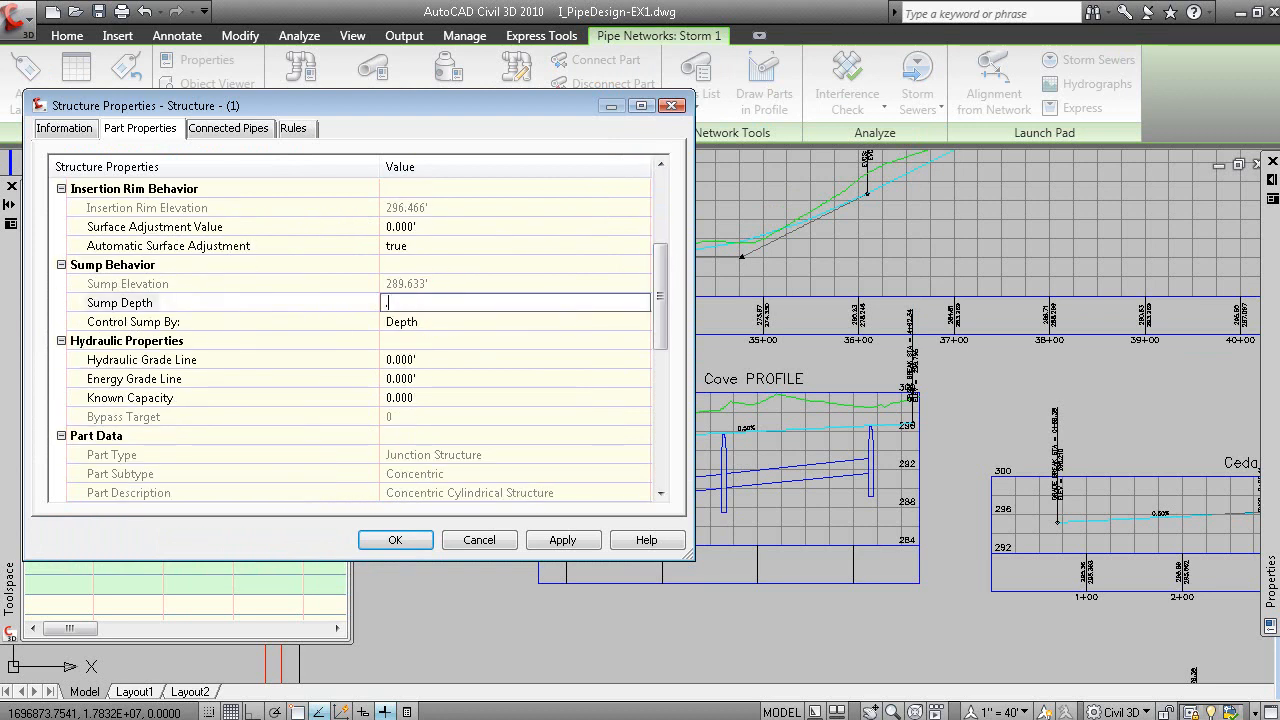
click(400, 540)
click(398, 541)
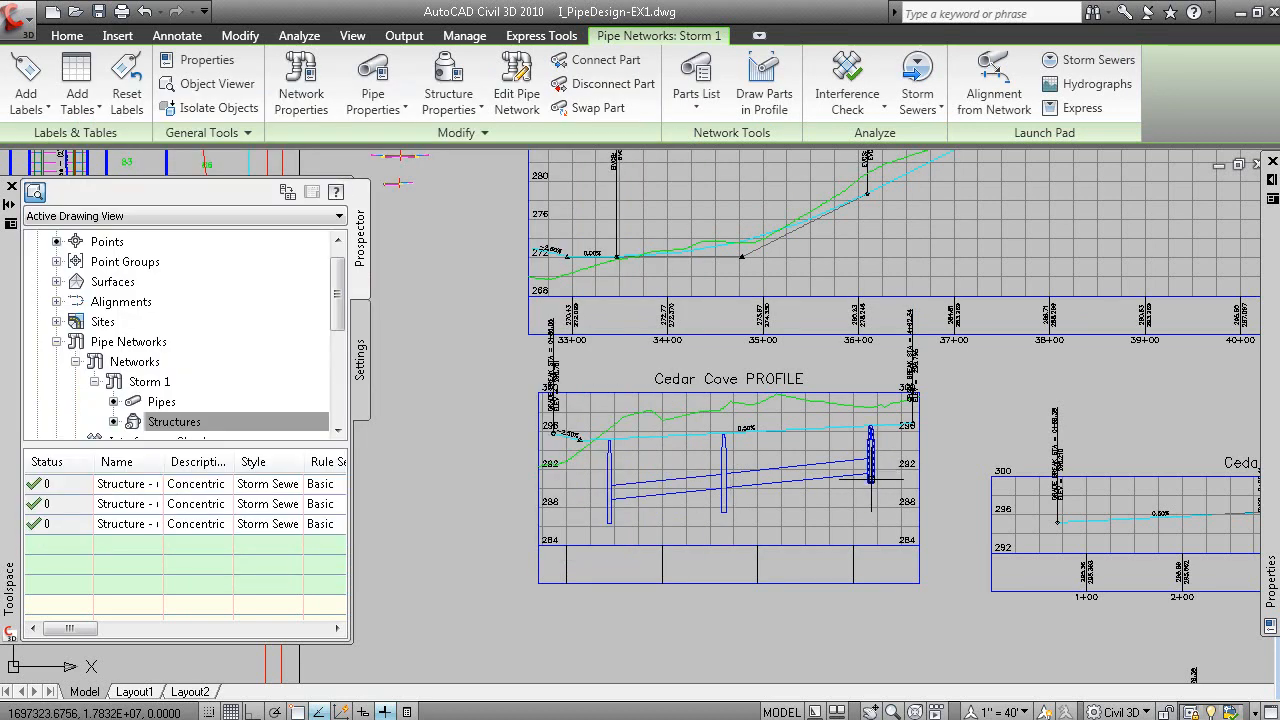
Examine the slope and the invert and crown elevations of Pipe - (1) in its part properties, then close them without changes
click(773, 483)
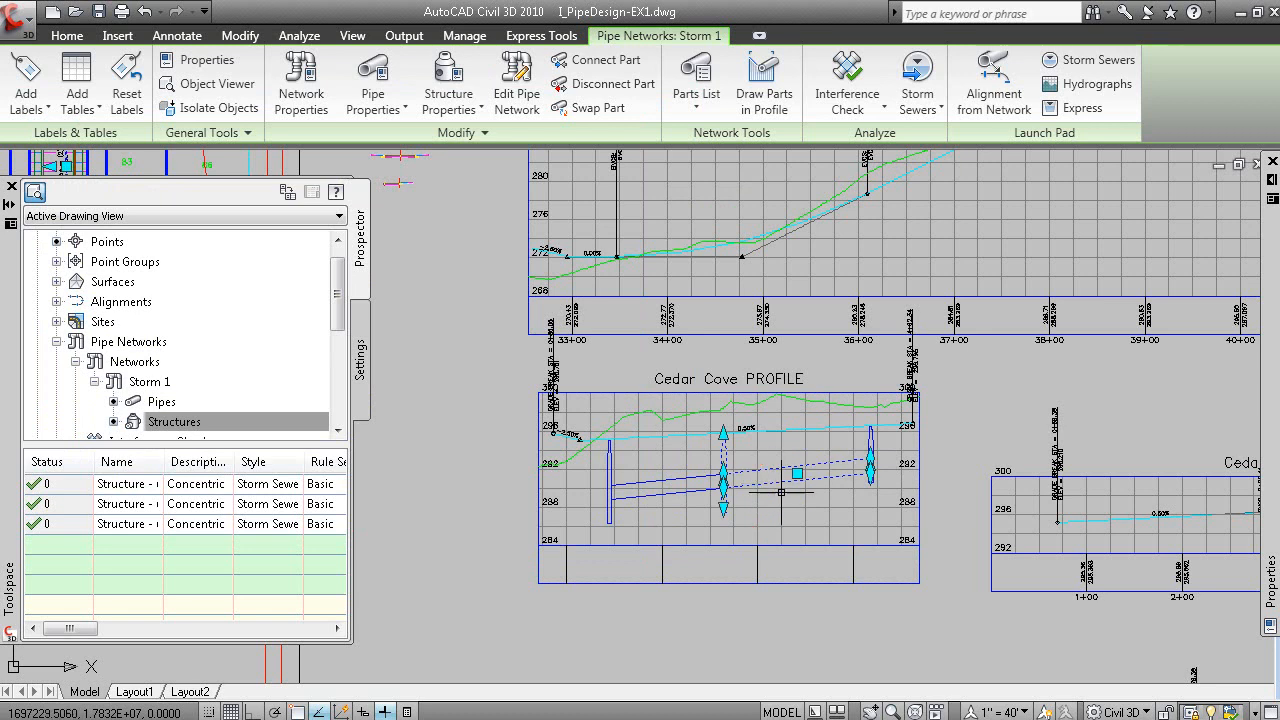
click(378, 84)
click(408, 163)
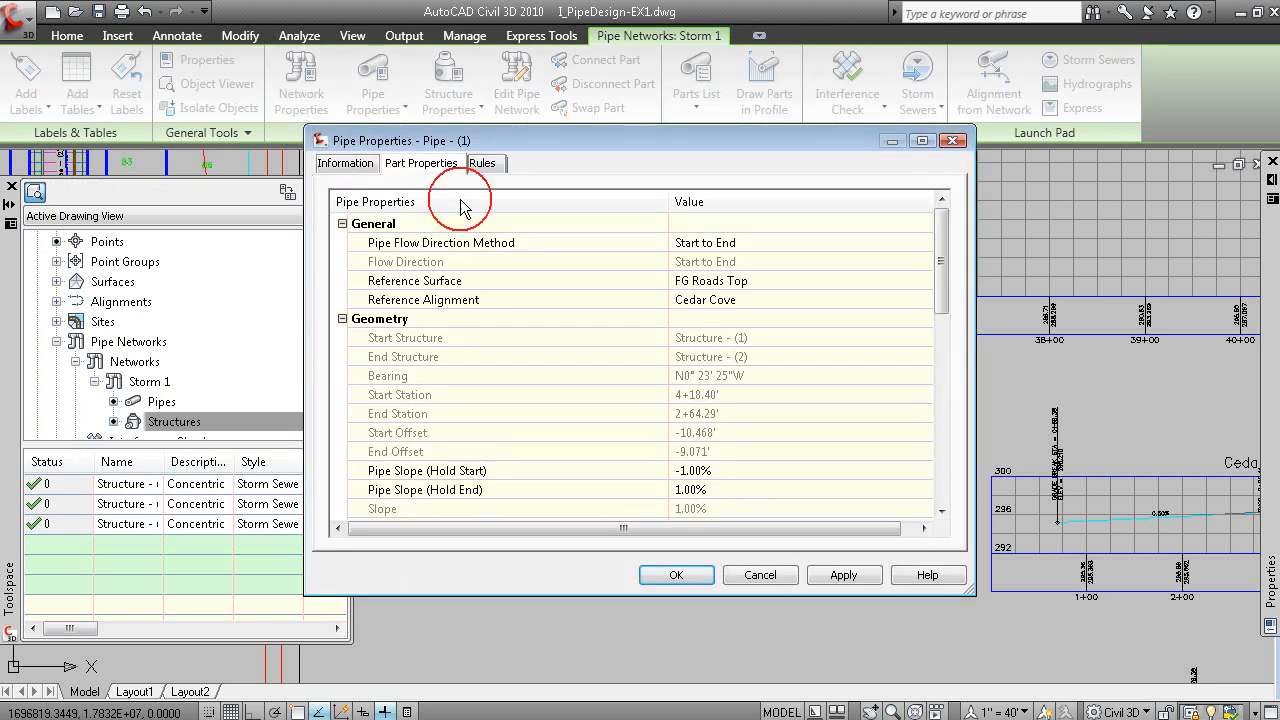
scroll(942, 260, down, 2)
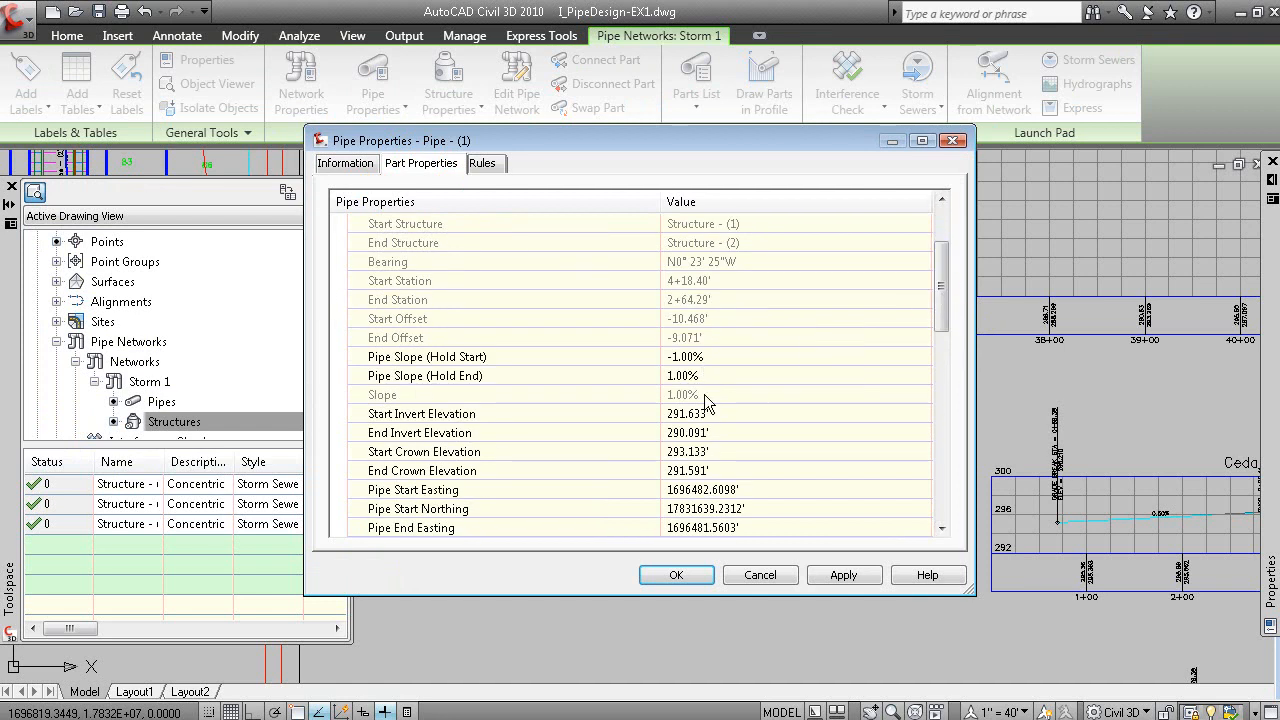
click(760, 576)
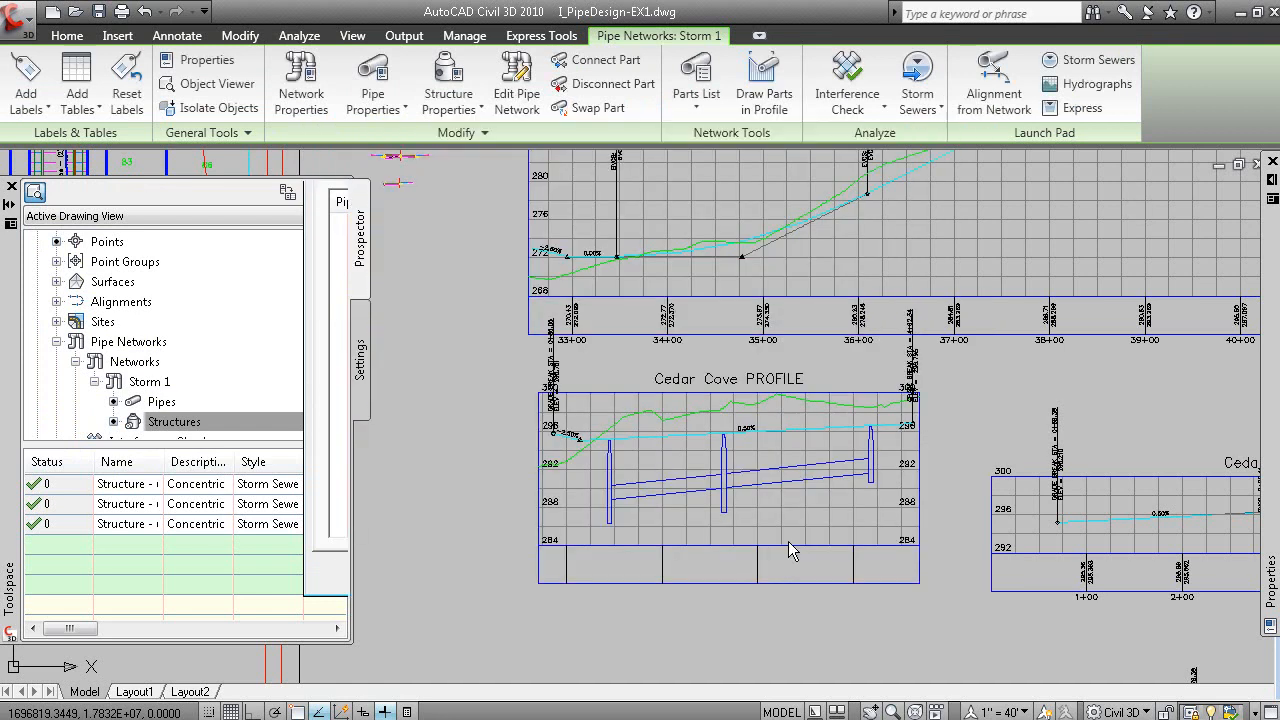
click(792, 480)
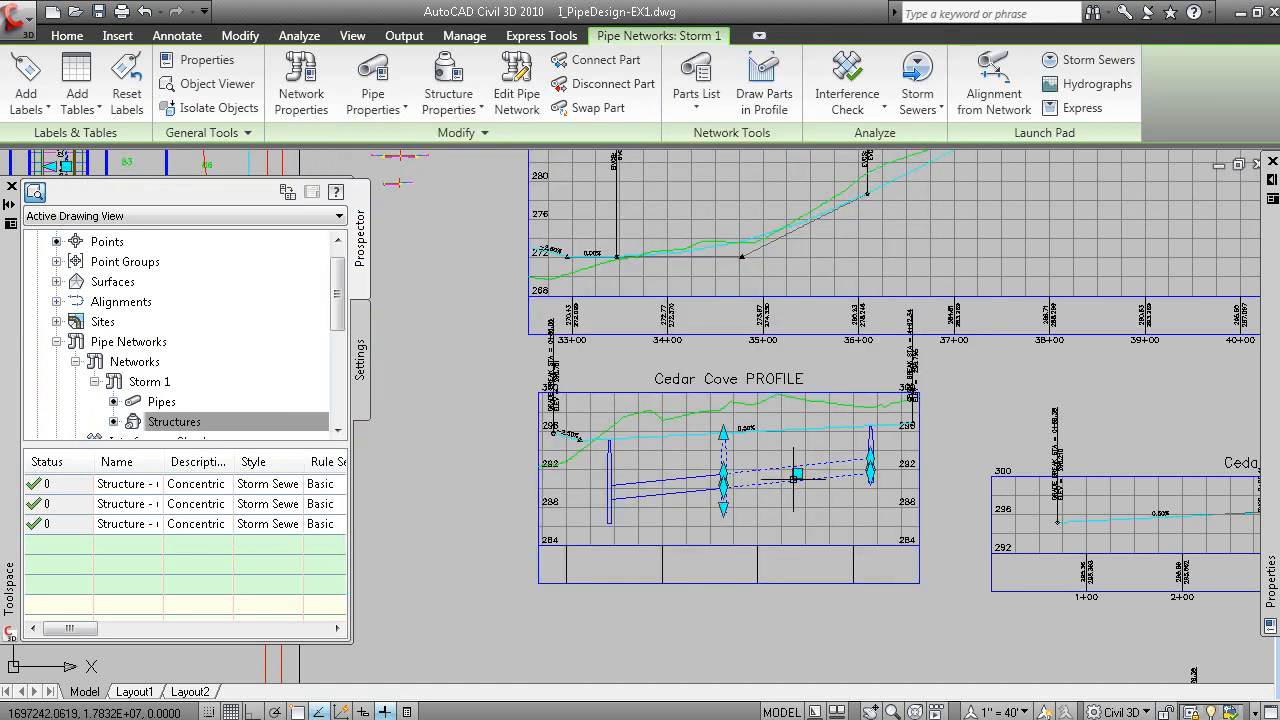
middle_drag(713, 527, 959, 499)
key(Escape)
Move Structure - (1) in plan to the other side of the Cedar Cove centreline, inside the cul-de-sac
middle_drag(702, 440, 780, 471)
scroll(402, 413, up, 2)
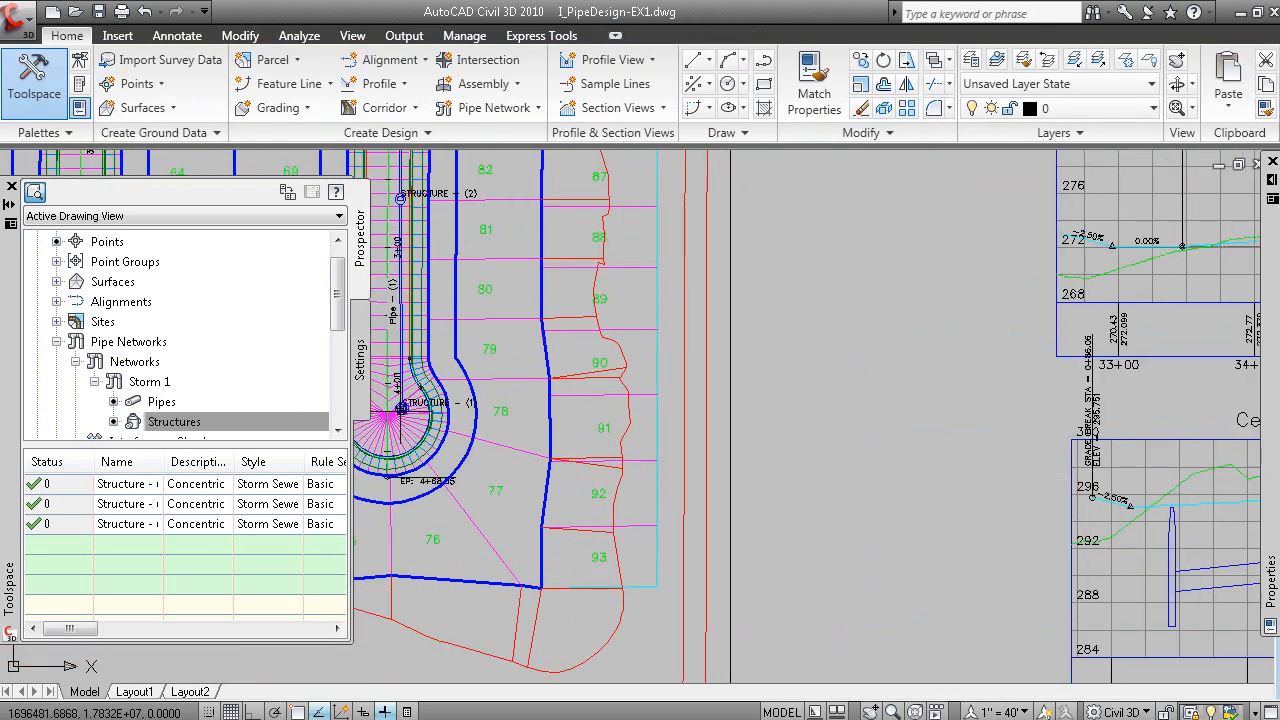
click(401, 410)
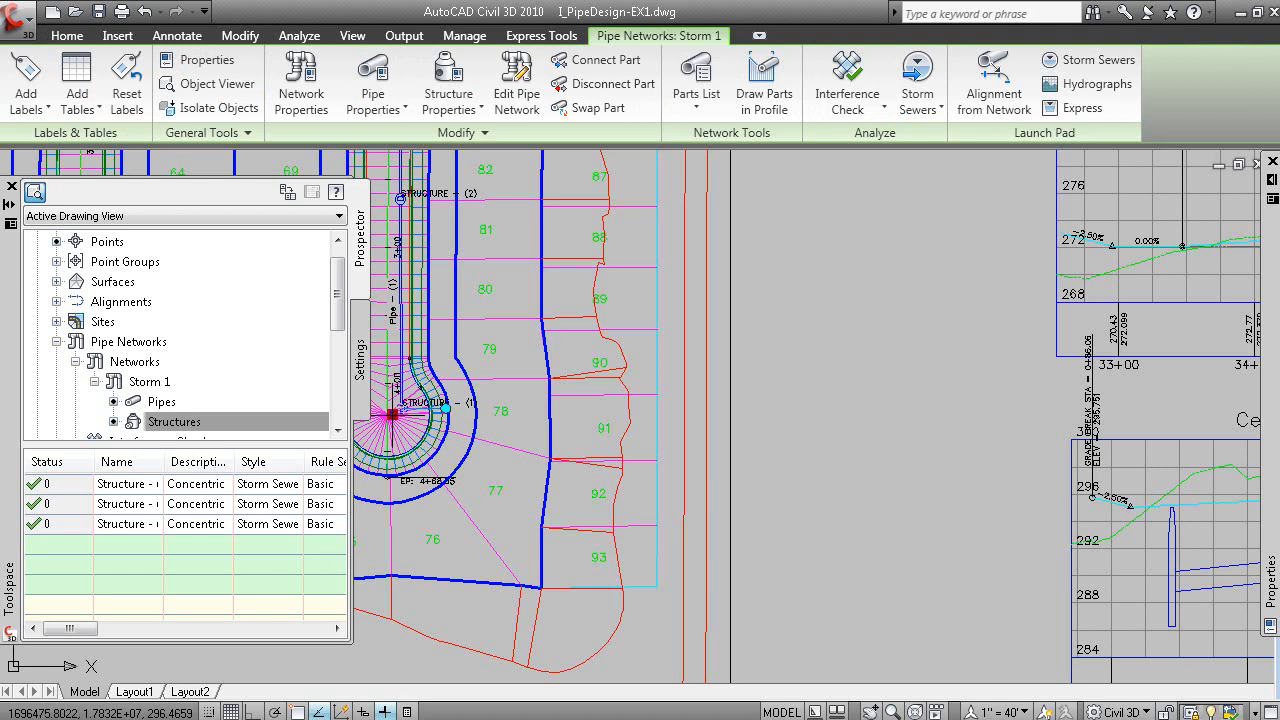
middle_drag(401, 409, 495, 420)
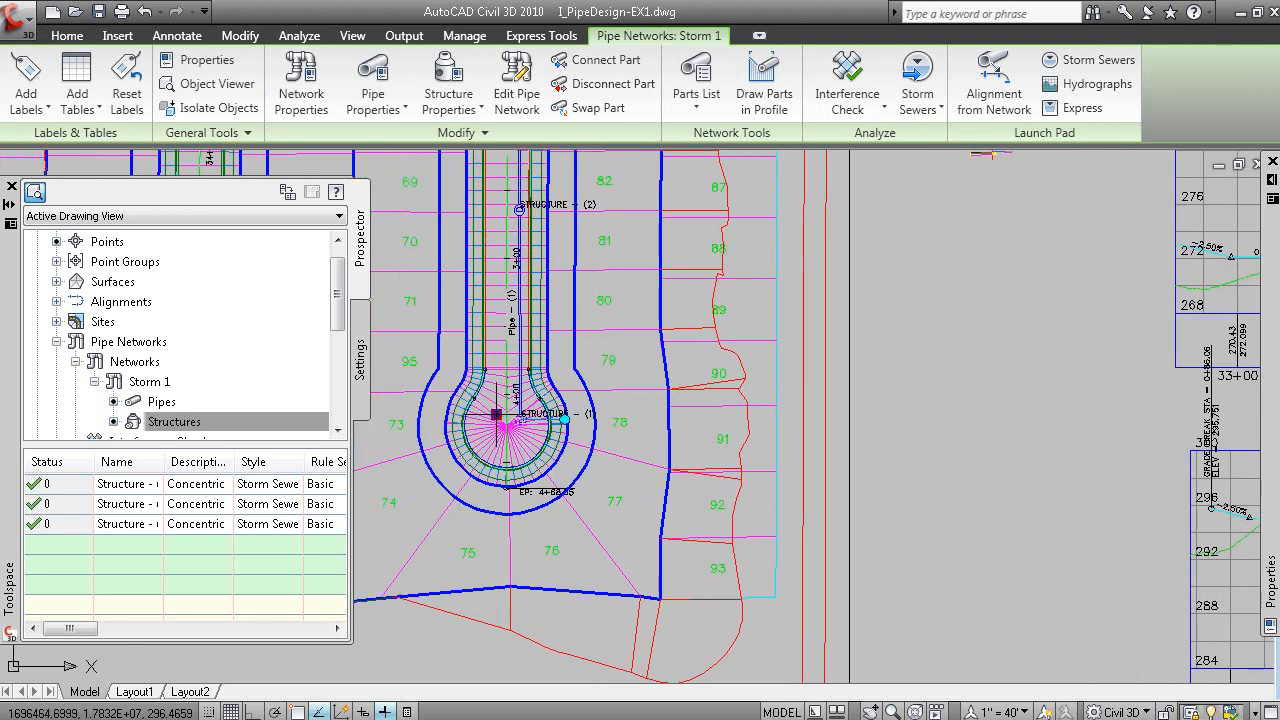
scroll(495, 420, up, 3)
click(488, 404)
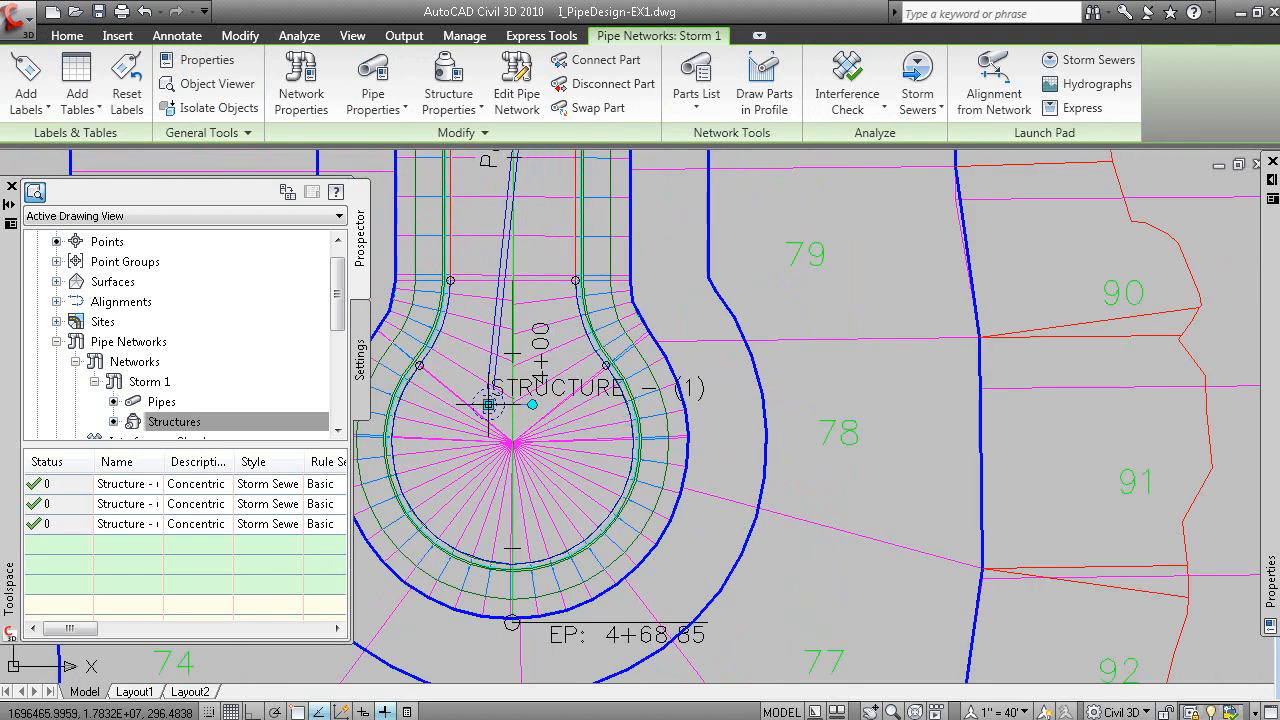
Move Structure - (3) in plan across the Cedar Cove centreline and slightly back toward the cul-de-sac
scroll(720, 480, down, 5)
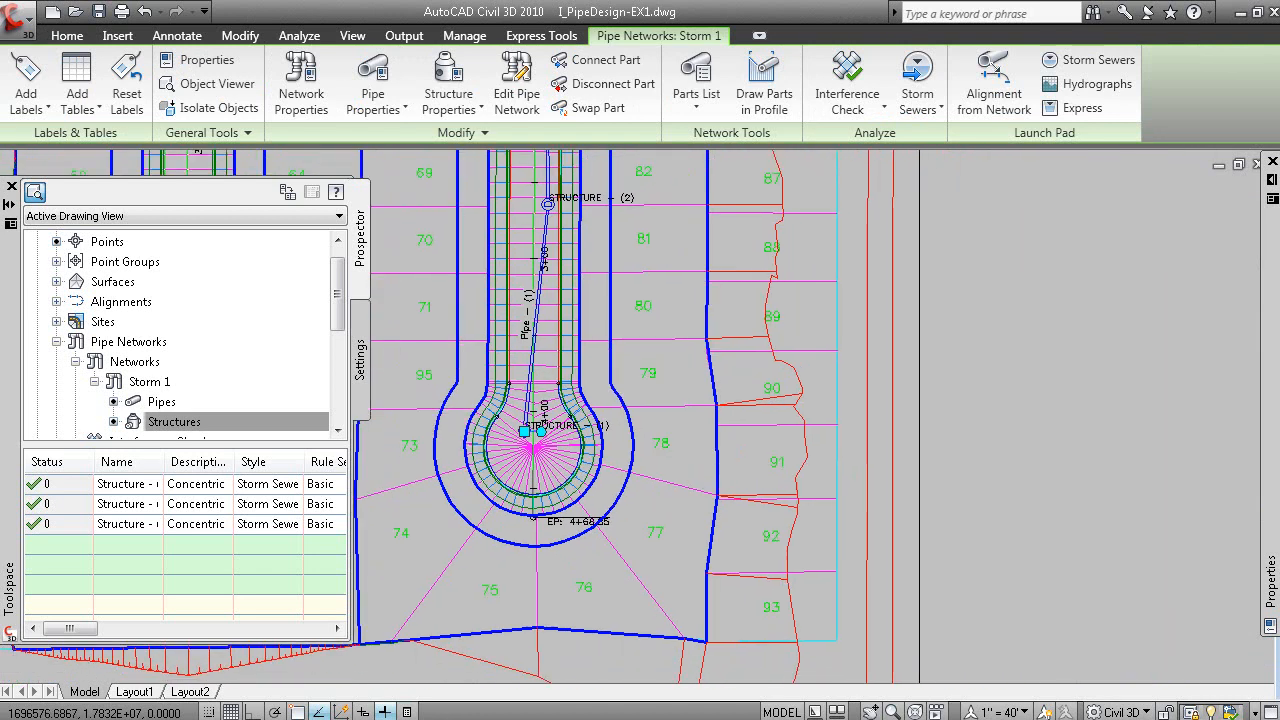
mouse_move(715, 487)
middle_down()
mouse_move(662, 473)
mouse_move(657, 443)
mouse_move(680, 512)
middle_up()
click(525, 222)
click(525, 216)
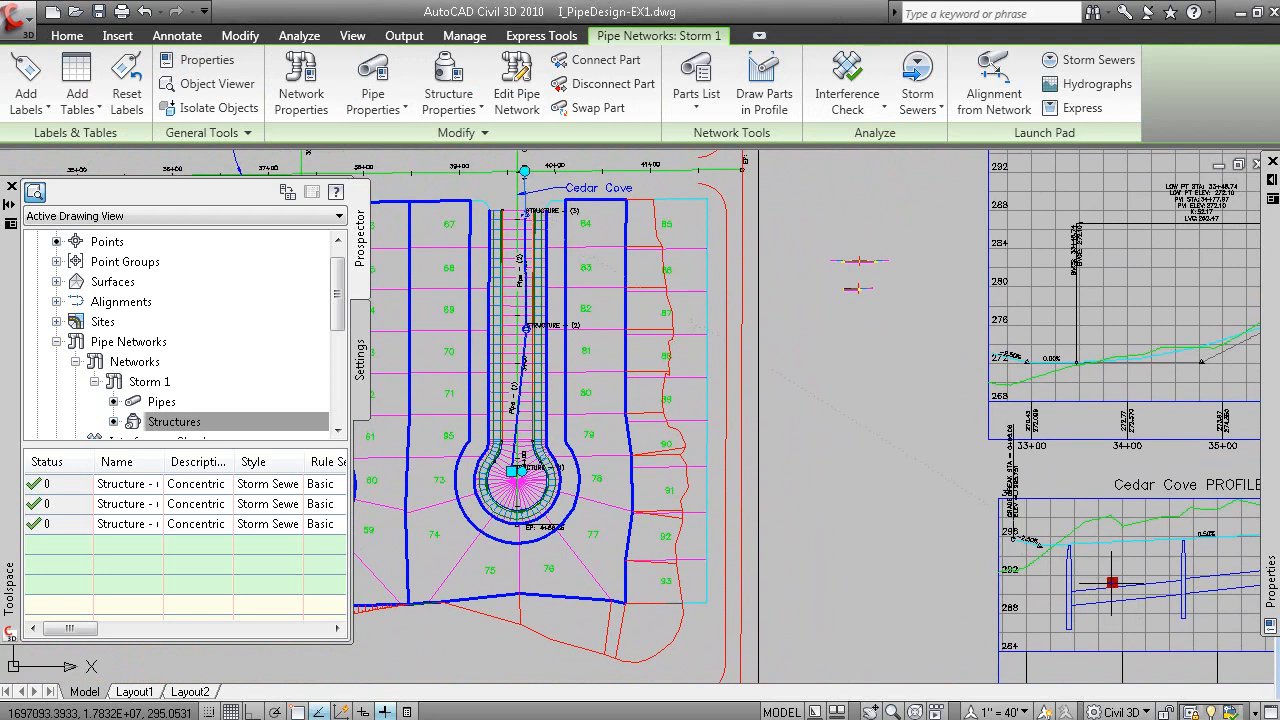
click(514, 232)
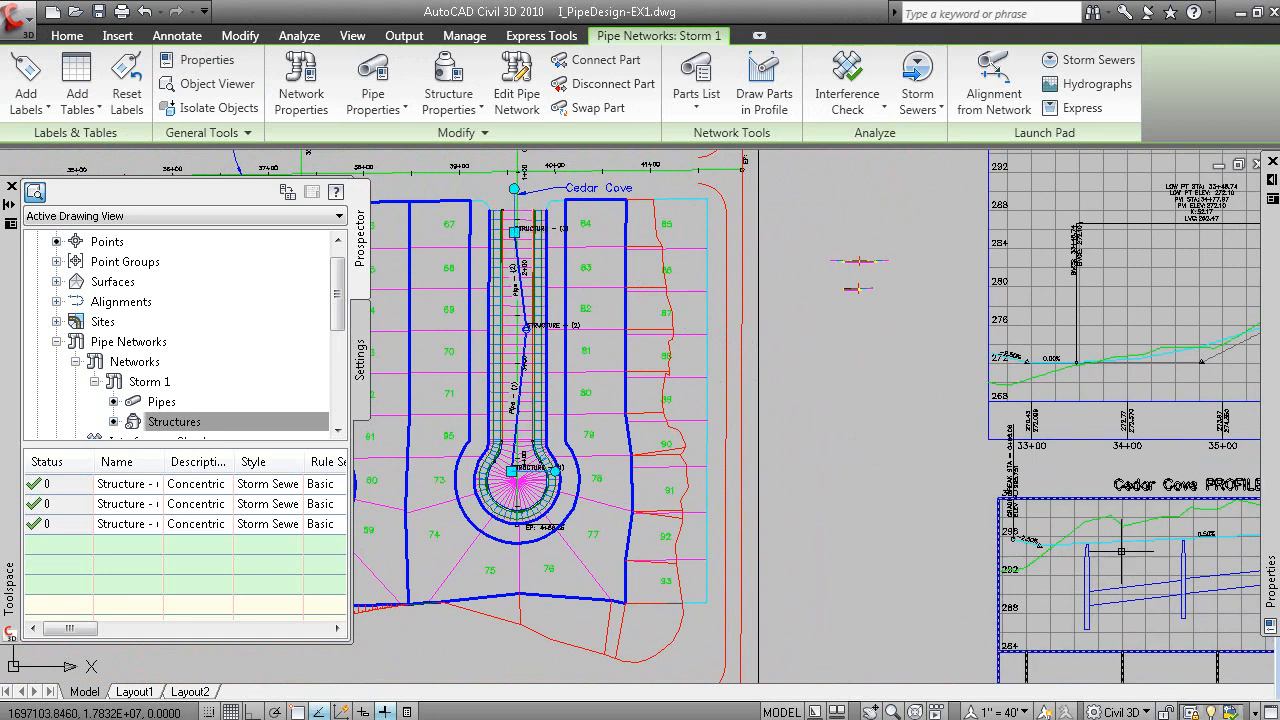
Move Structure - (2) in plan across the Cedar Cove centreline and slightly toward the cul-de-sac
middle_drag(1120, 552, 1039, 565)
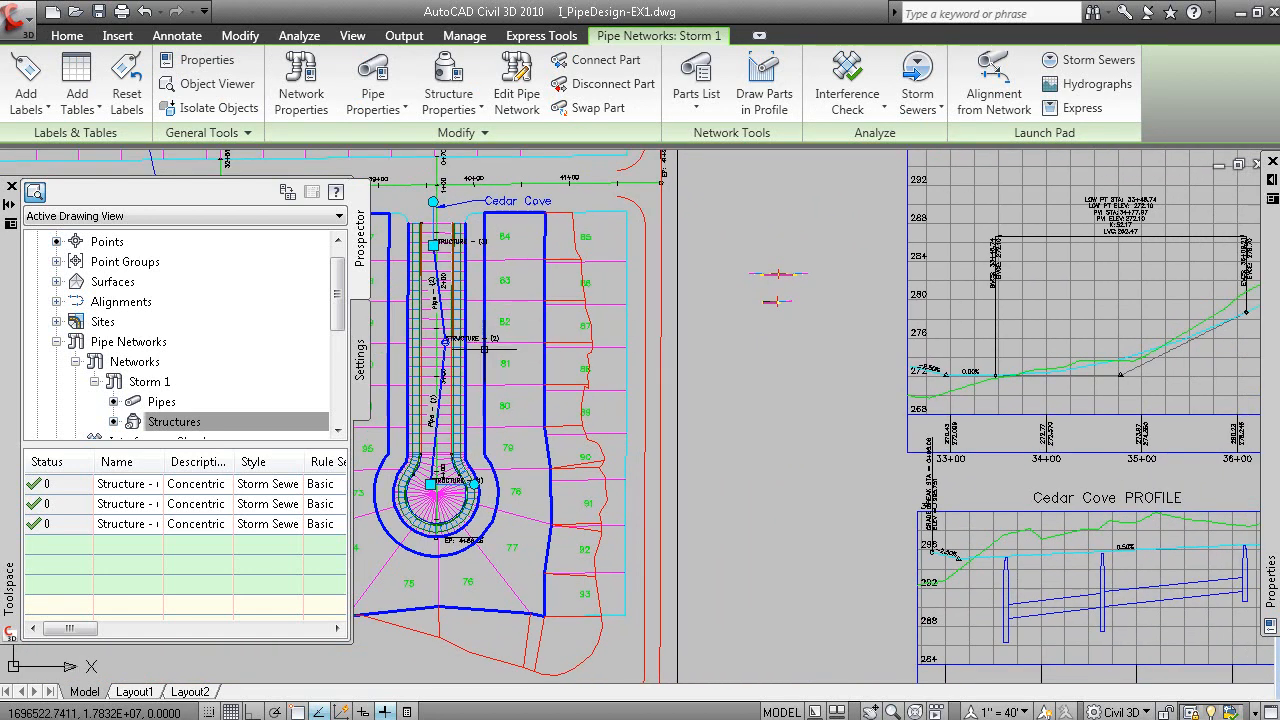
click(446, 342)
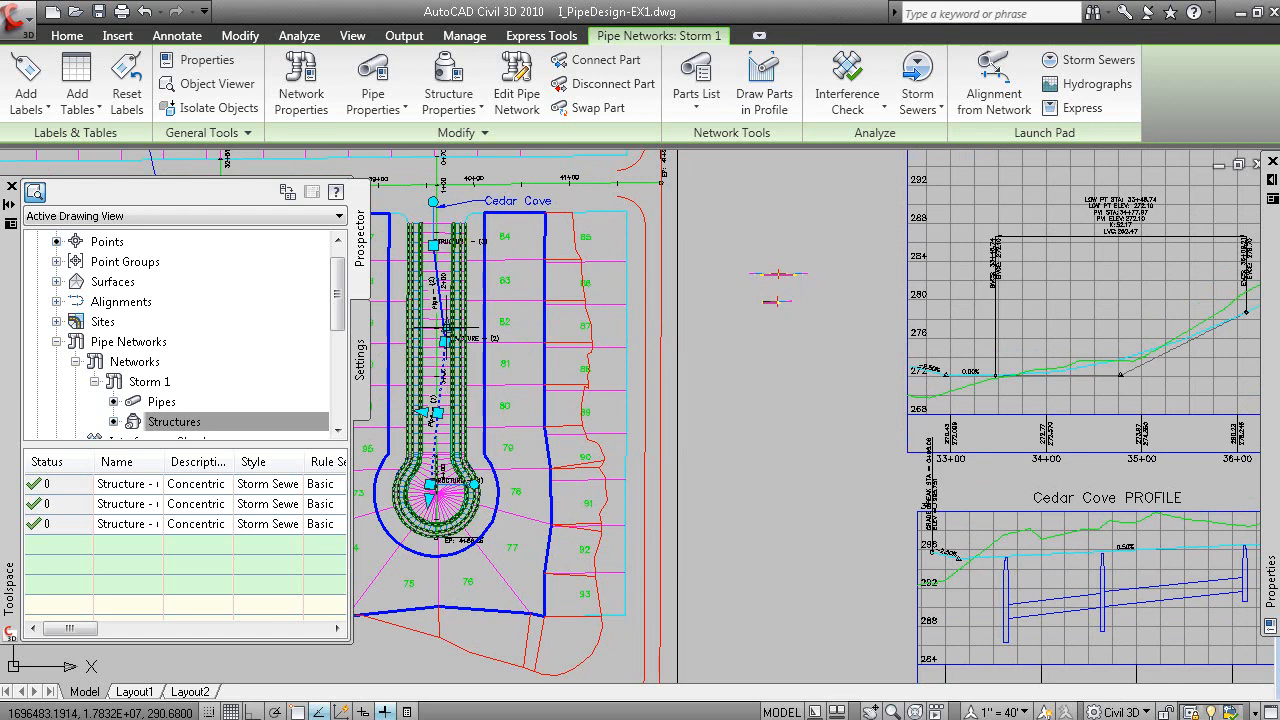
scroll(446, 342, up, 5)
key(Escape)
click(440, 368)
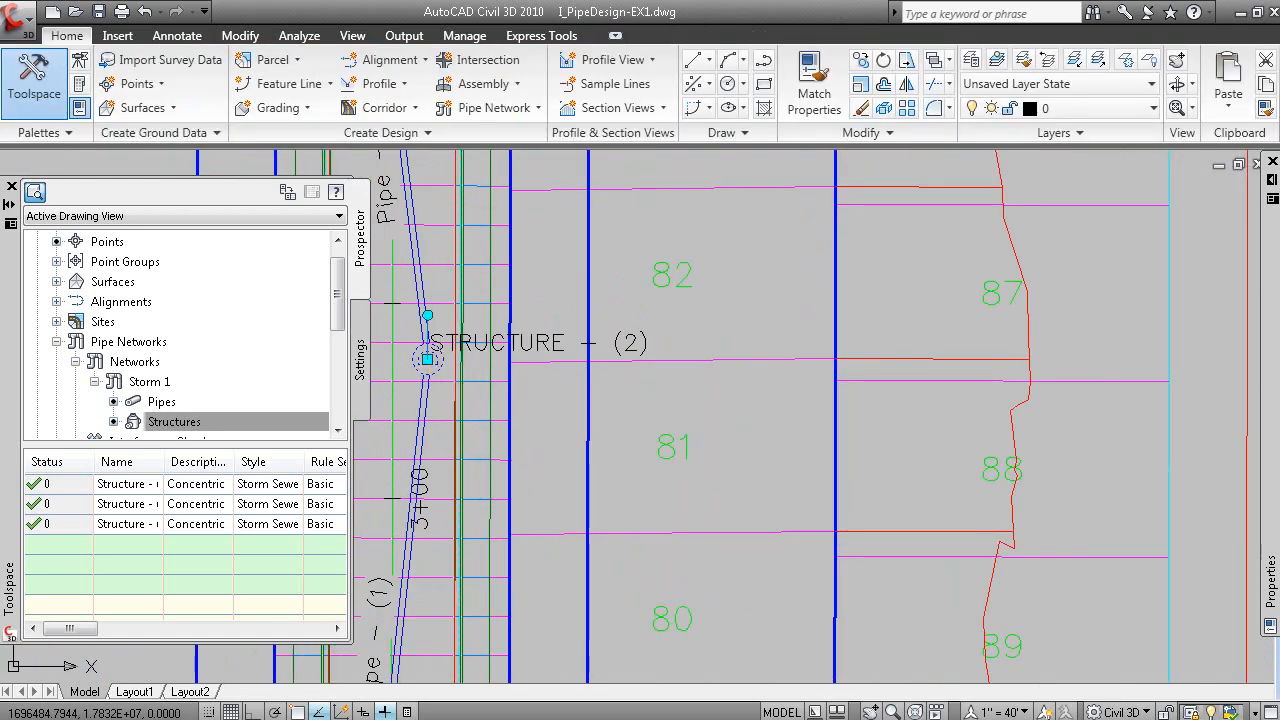
scroll(440, 366, down, 4)
scroll(466, 372, down, 3)
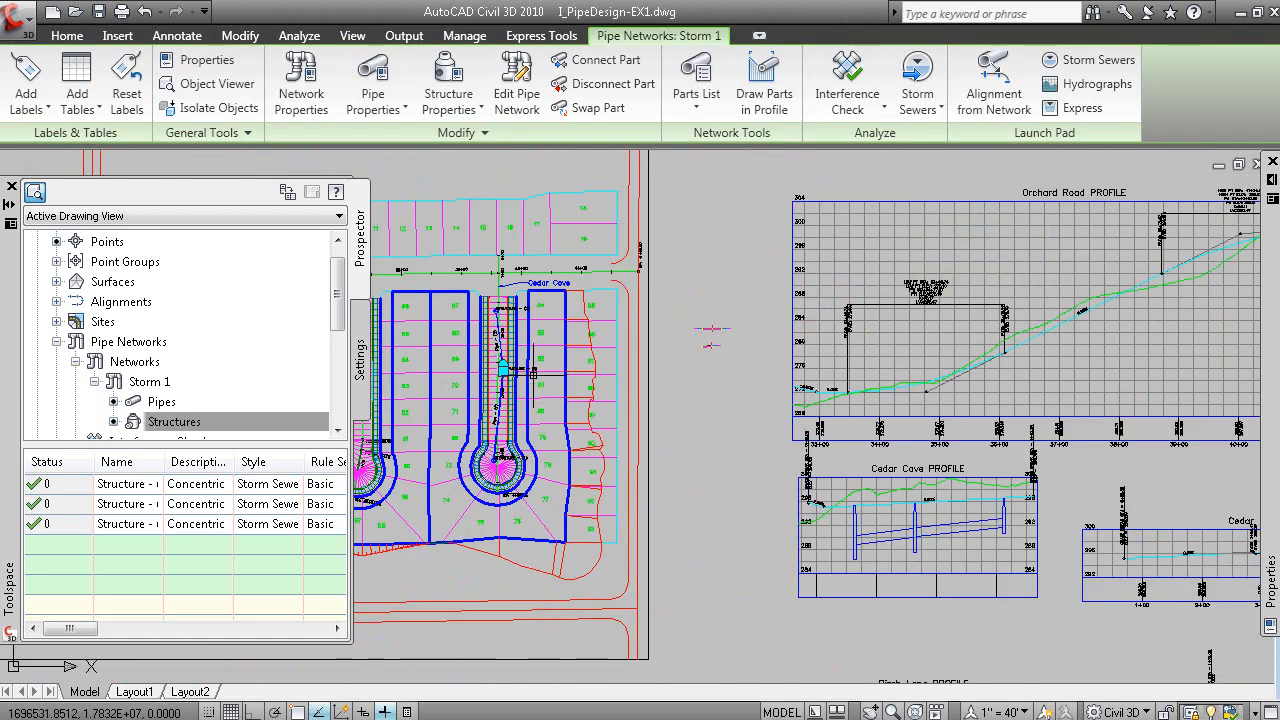
click(483, 380)
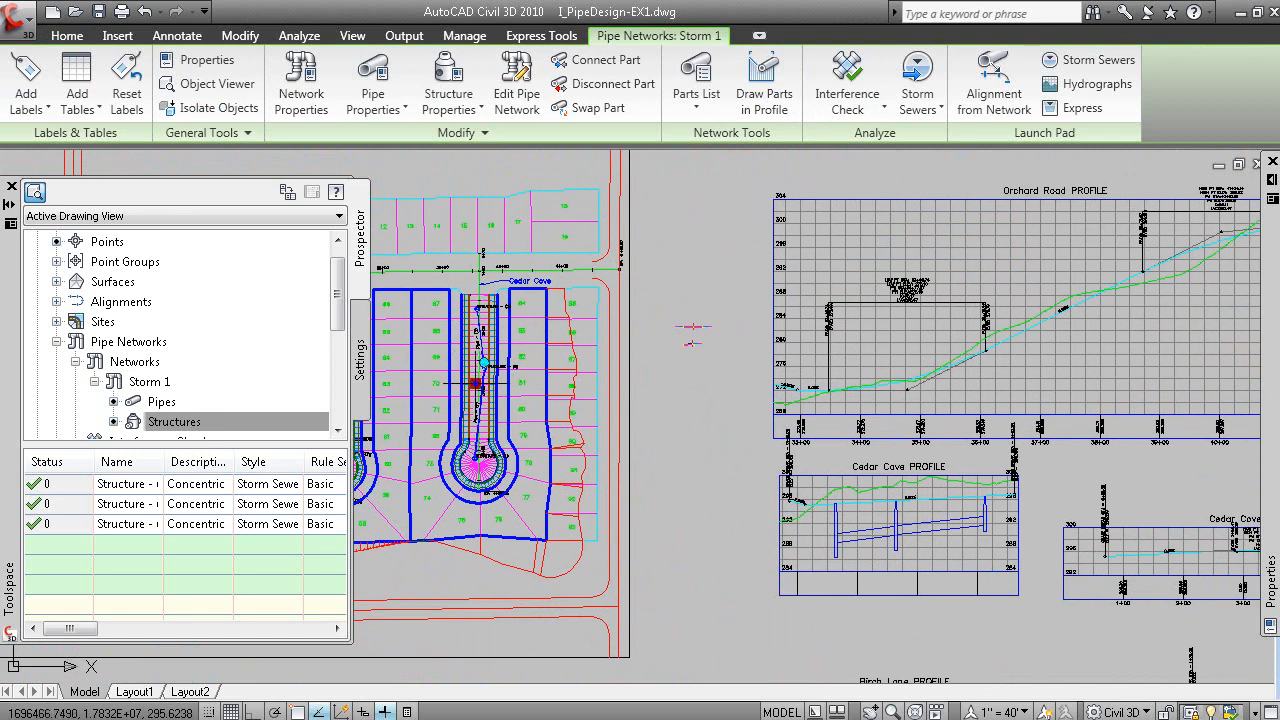
click(477, 384)
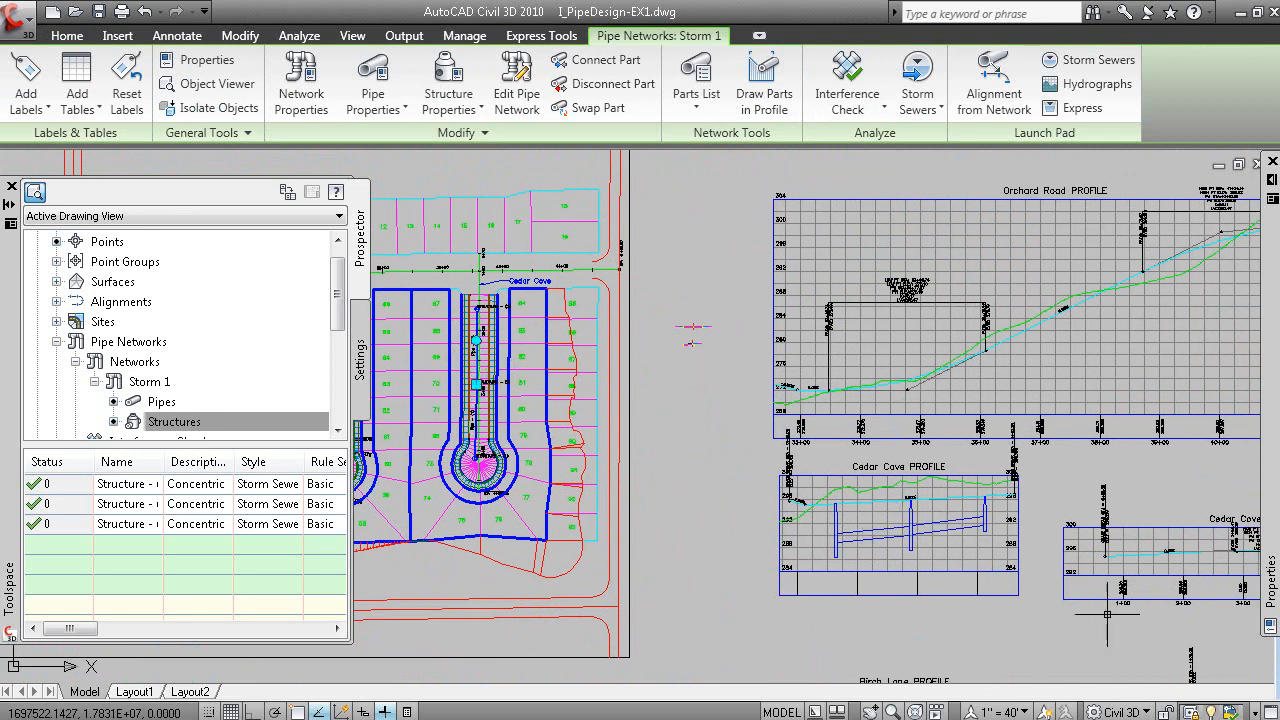
key(Escape)
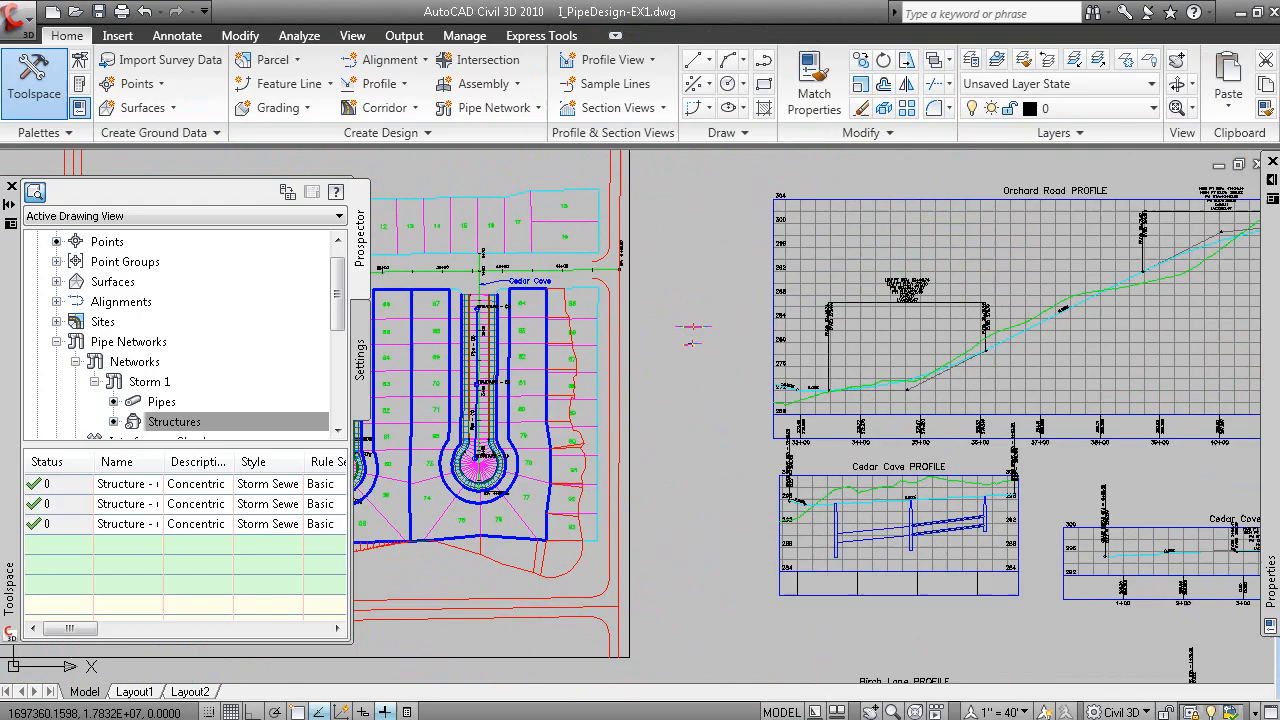
key(alt+Tab)
click(706, 512)
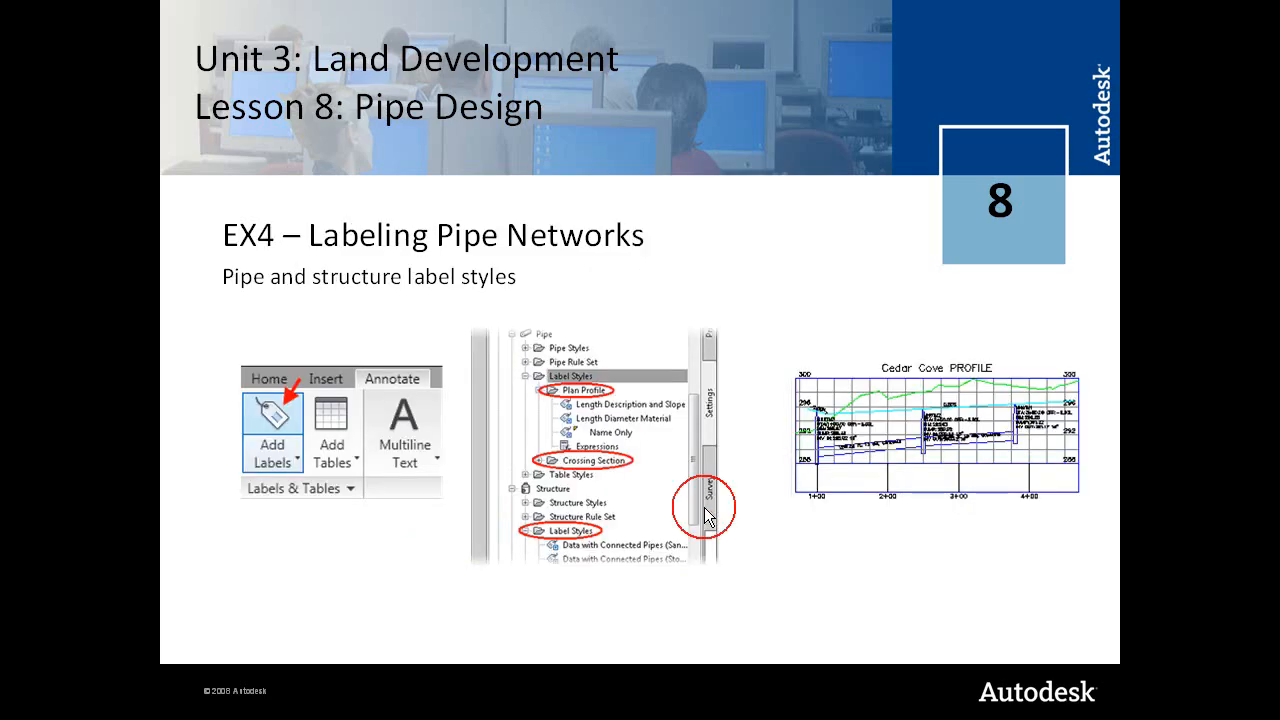
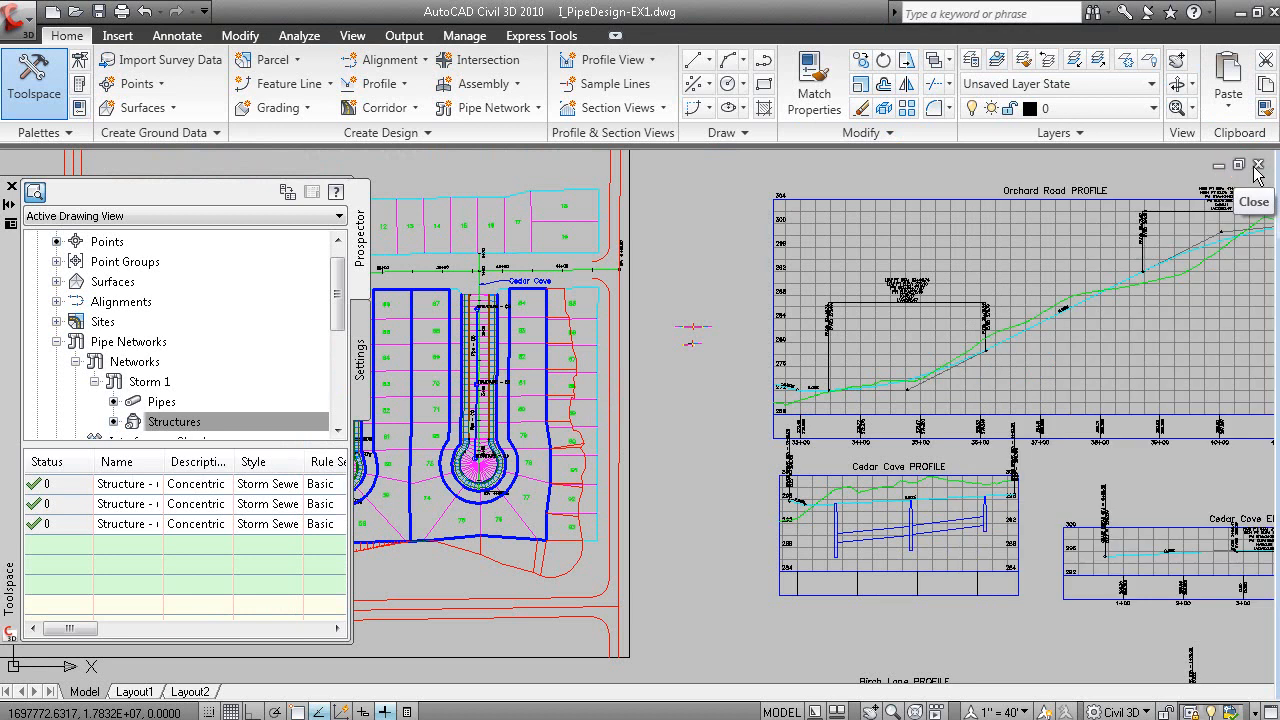
Close the I_PipeDesign-EX1 drawing
click(1258, 164)
click(730, 413)
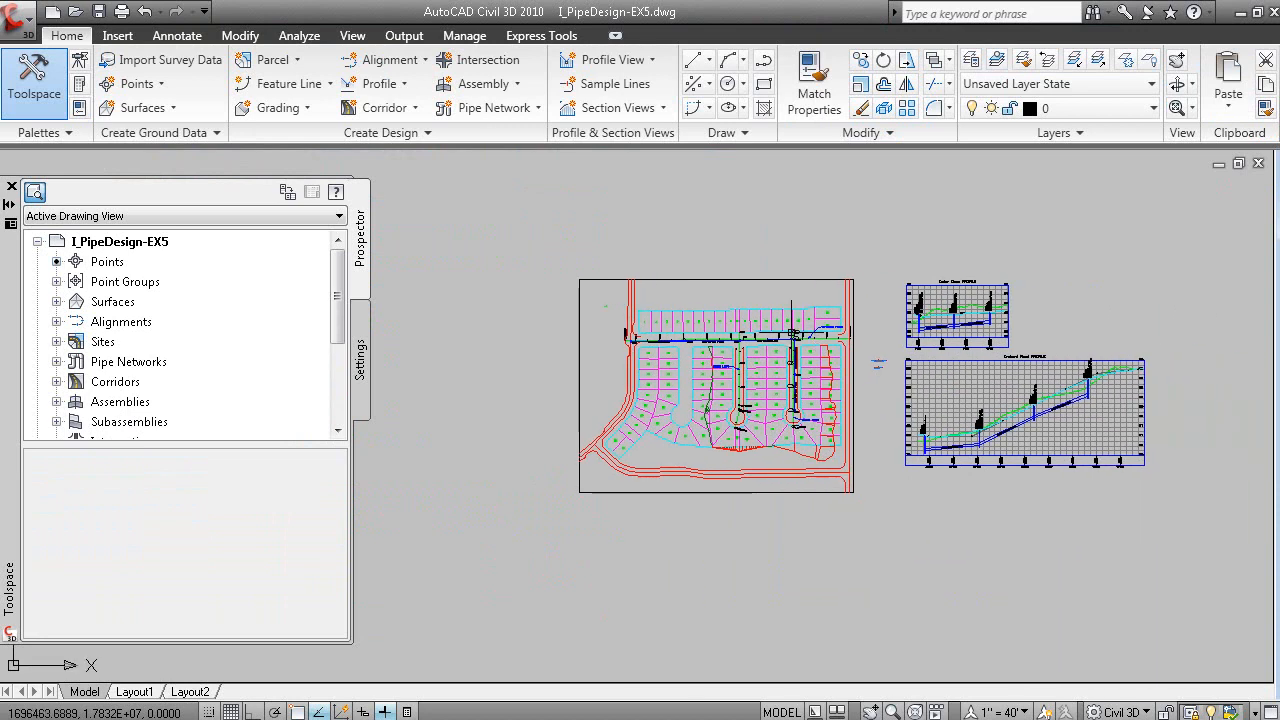
Export the Storm 1 pipe network from I_PipeDesign-EX5 to a Storm Sewers file, overwriting Storm 1 Layout.stm
mouse_move(793, 333)
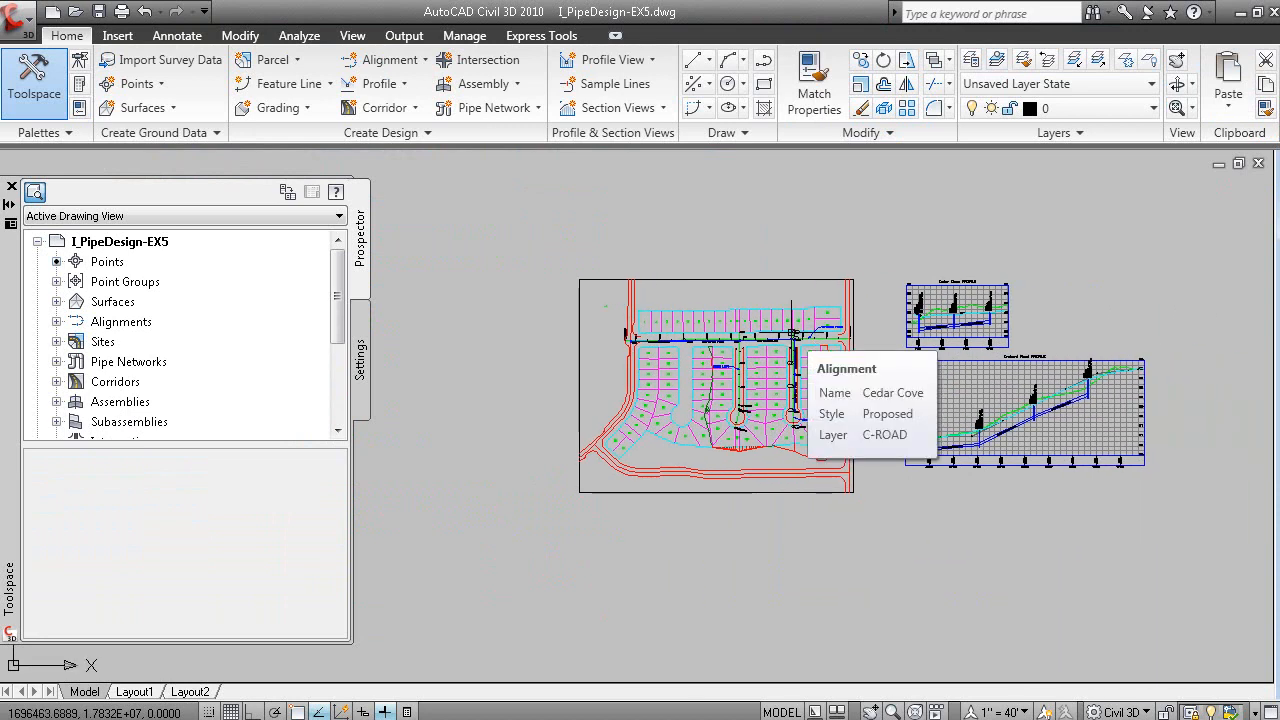
scroll(750, 375, up, 3)
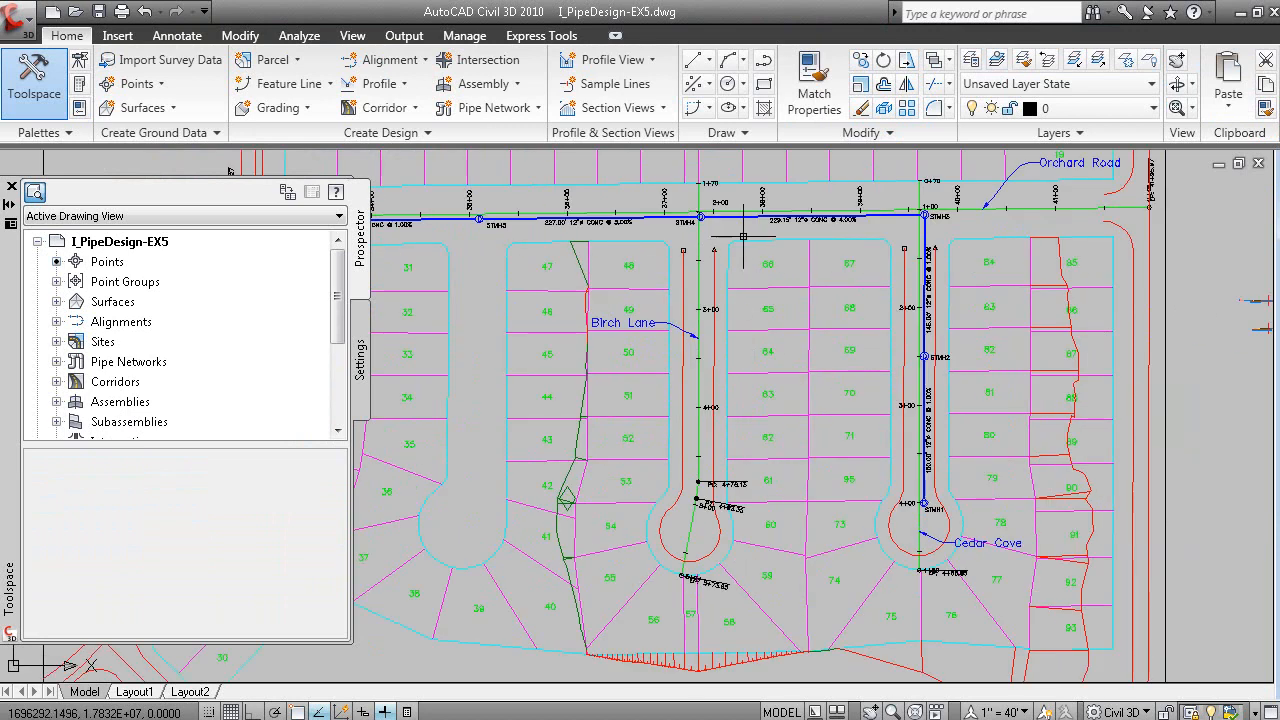
click(730, 216)
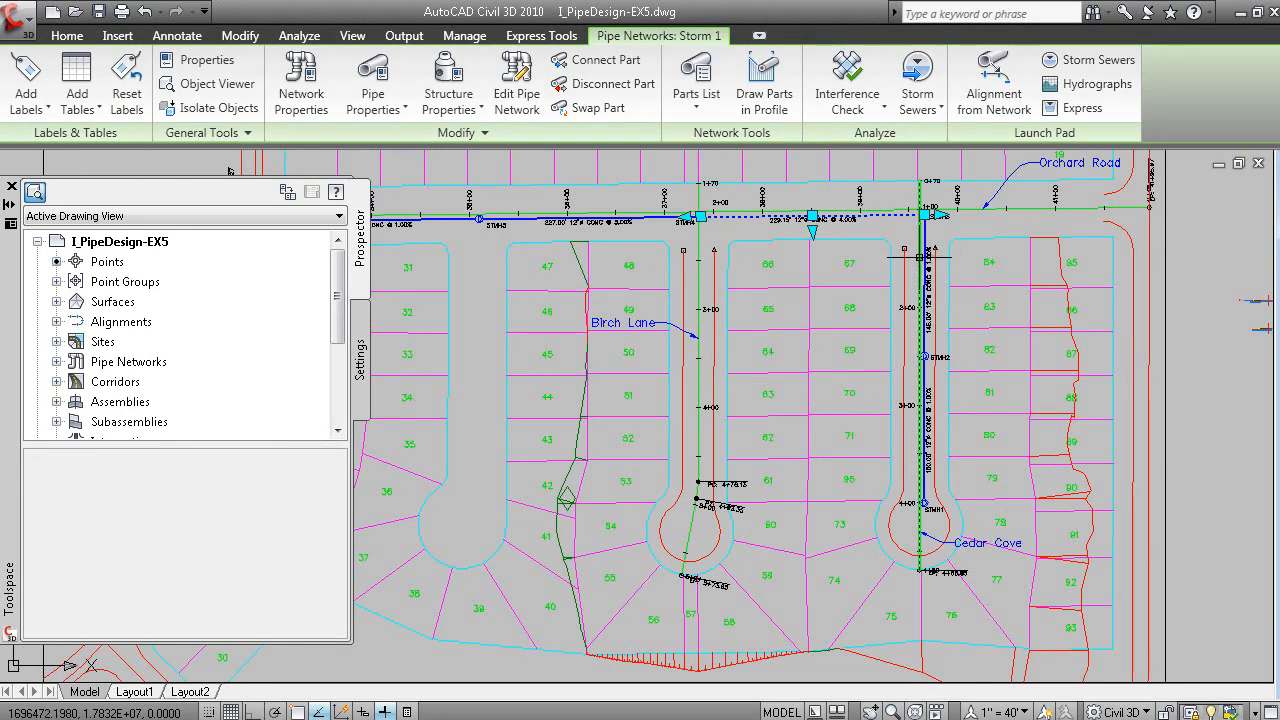
click(923, 115)
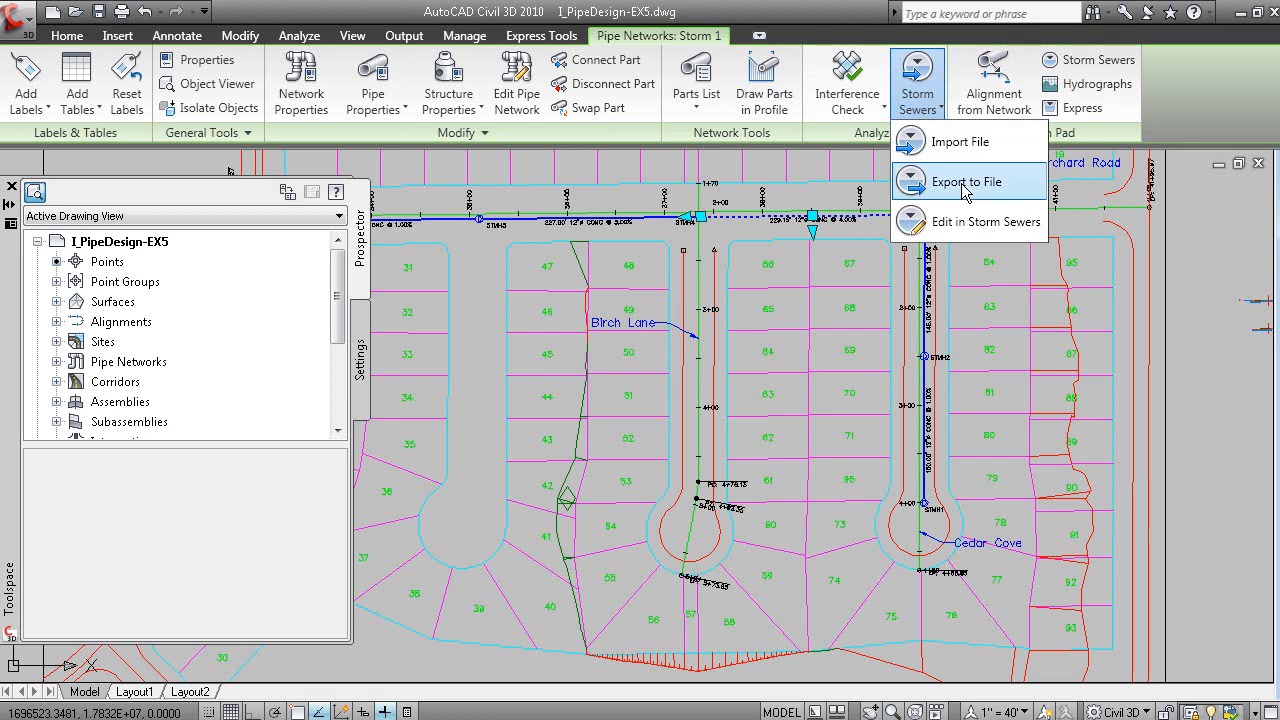
click(966, 183)
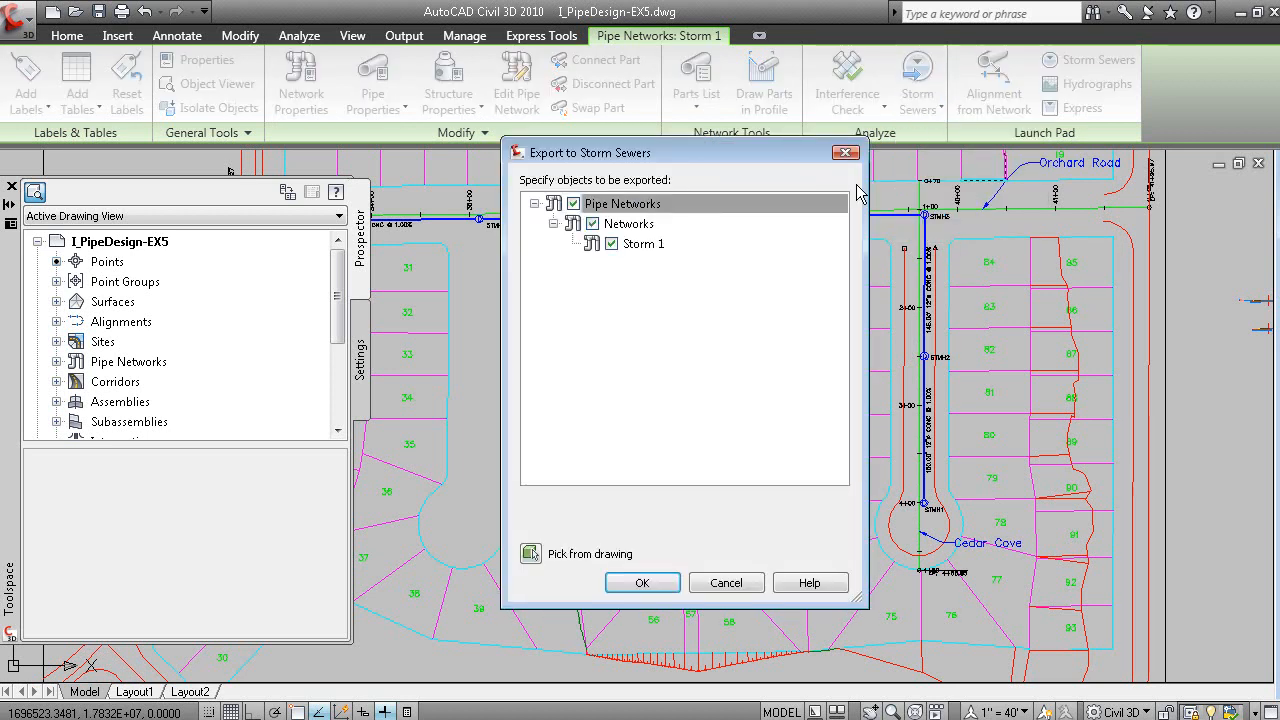
click(637, 583)
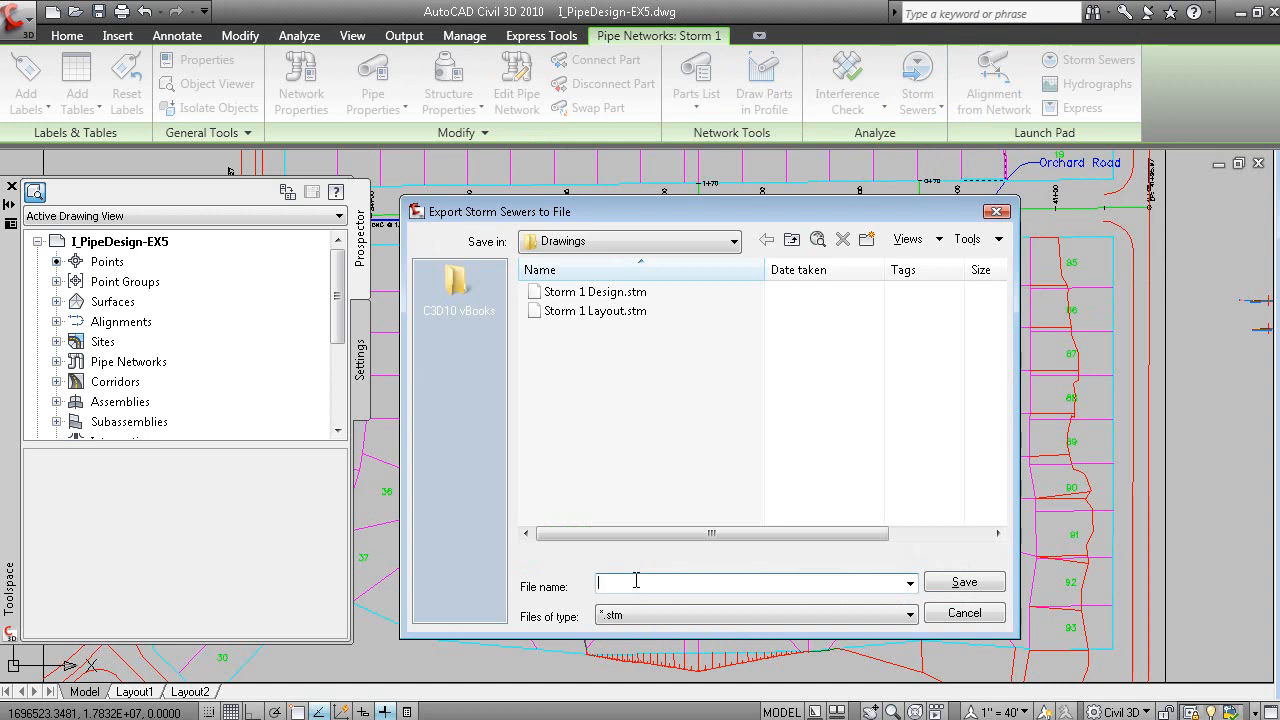
click(596, 311)
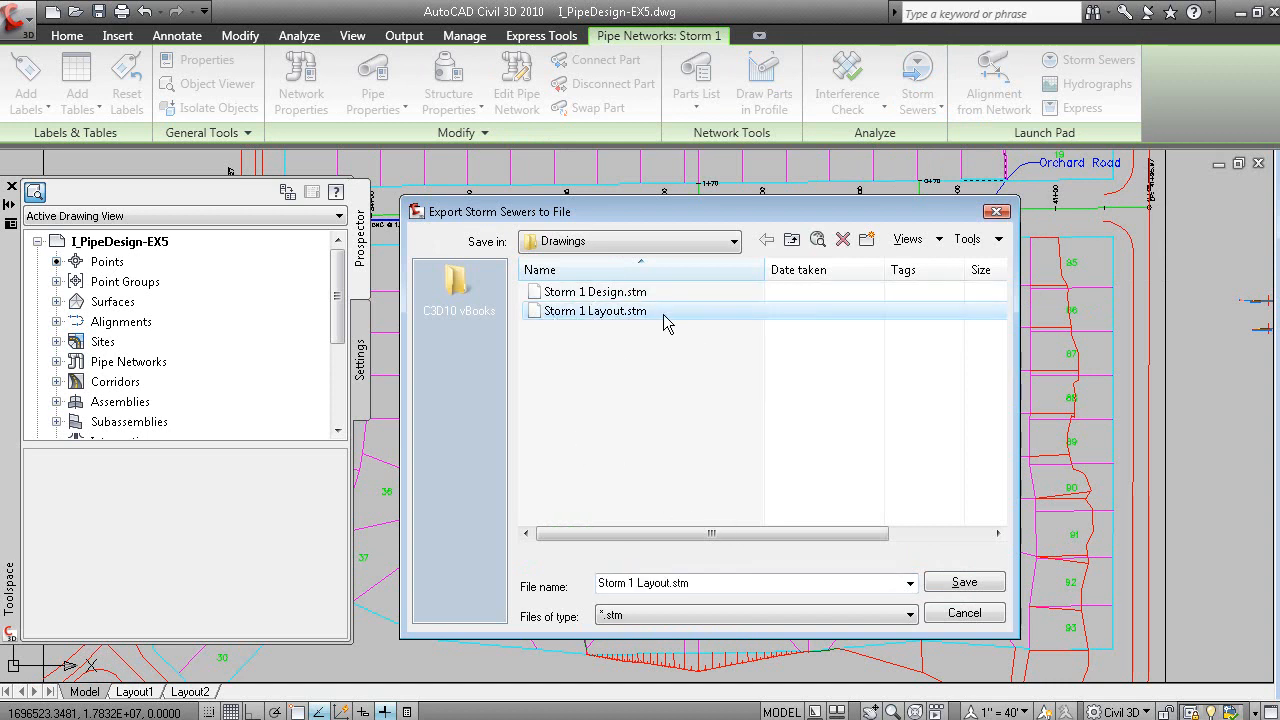
click(965, 583)
click(686, 474)
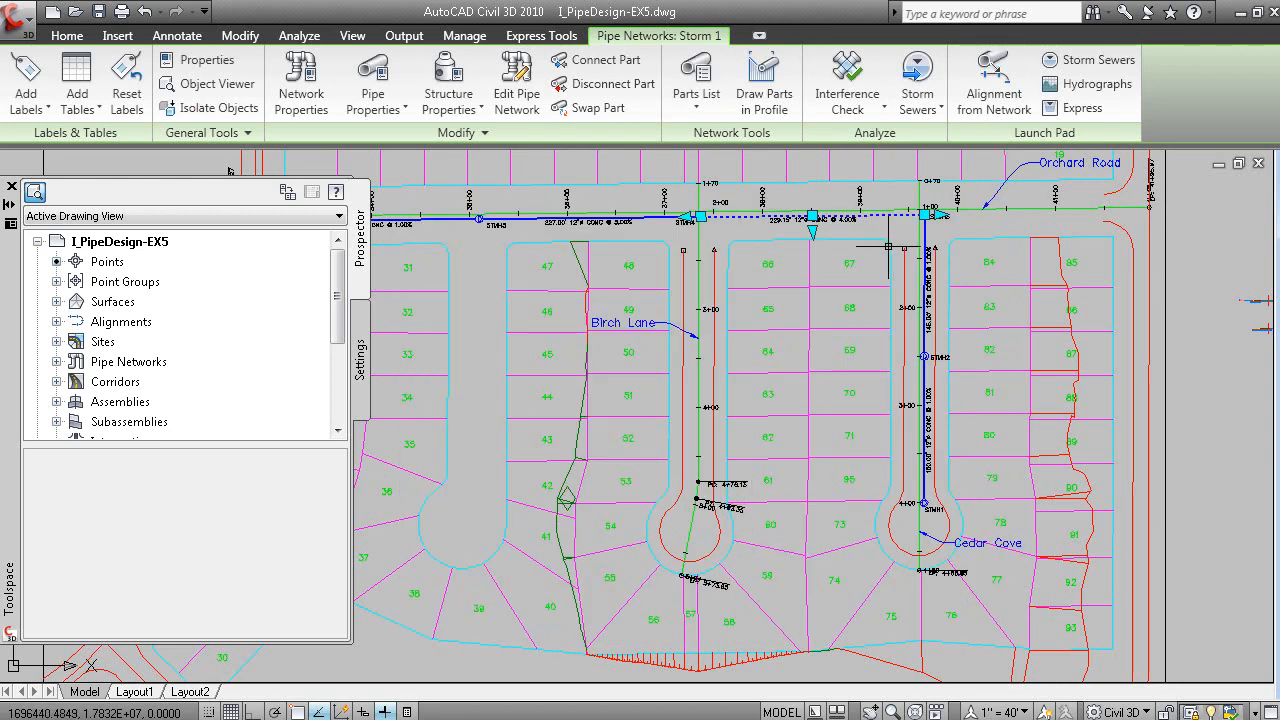
Launch the Hydraflow Storm Sewers Extension and maximize its window
click(1084, 61)
right_click(1084, 61)
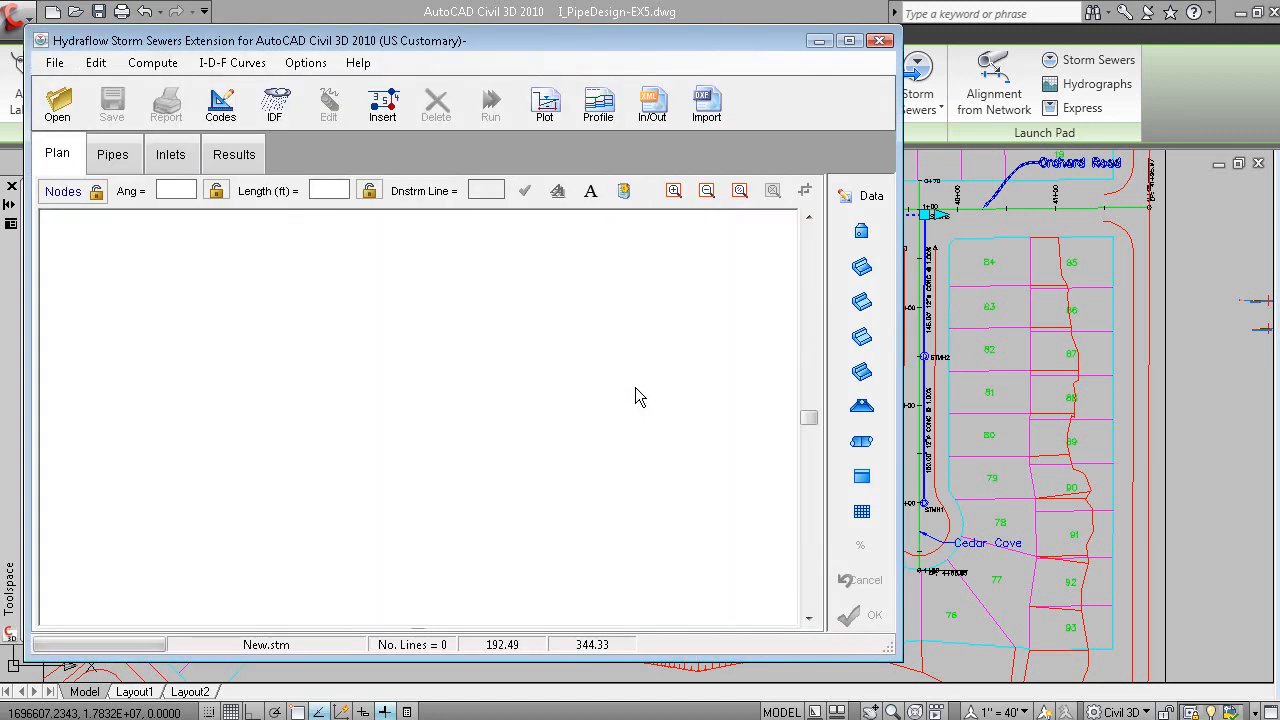
click(849, 40)
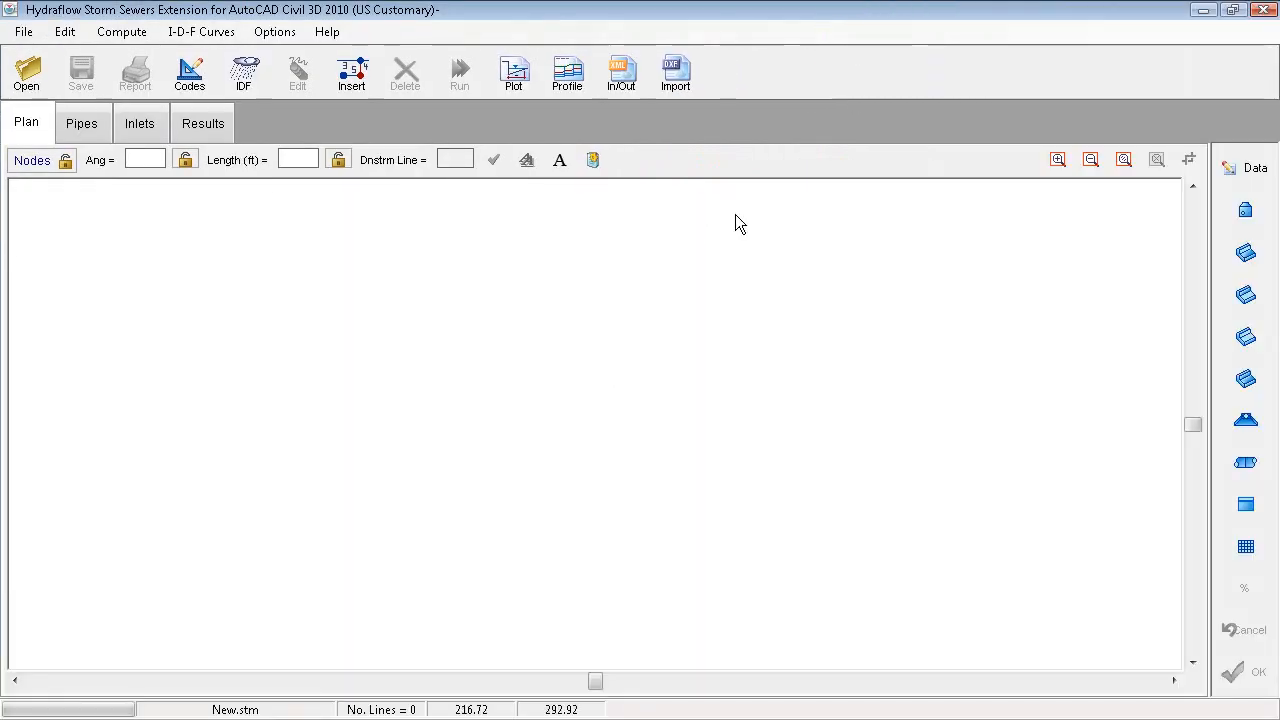
Review the unit system options and the pipe design codes, leaving both unchanged
click(274, 32)
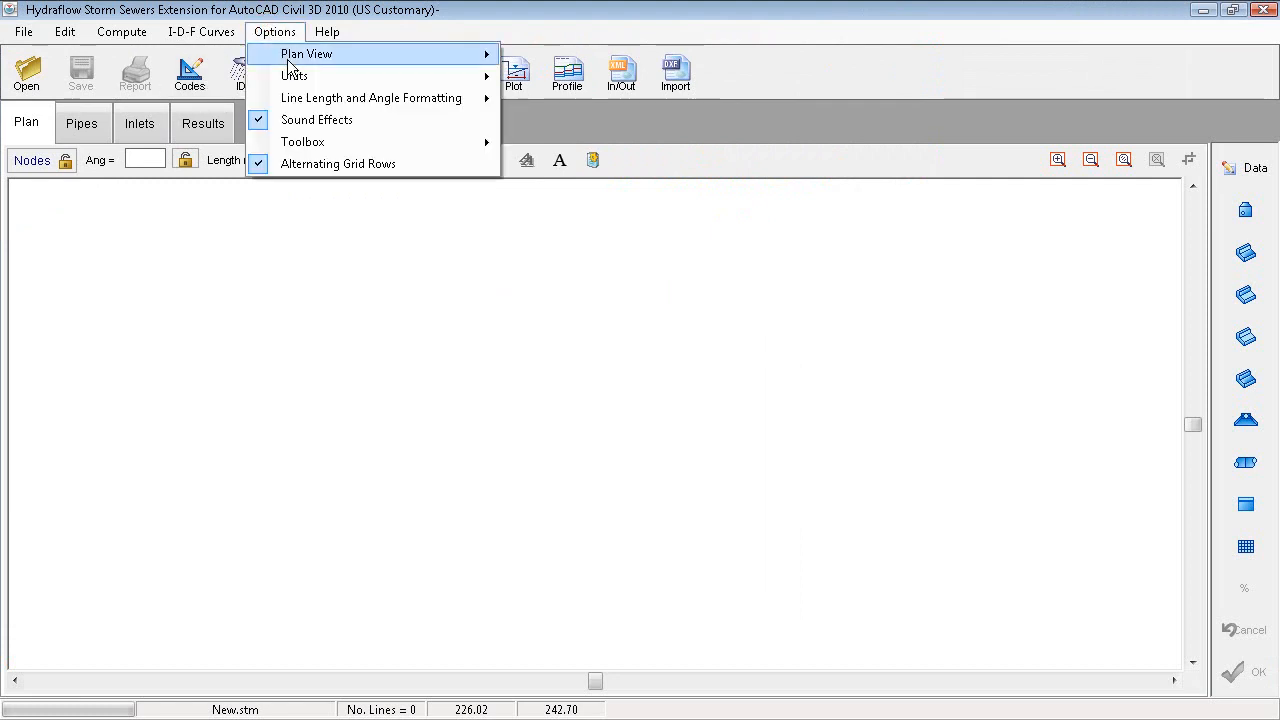
mouse_move(302, 78)
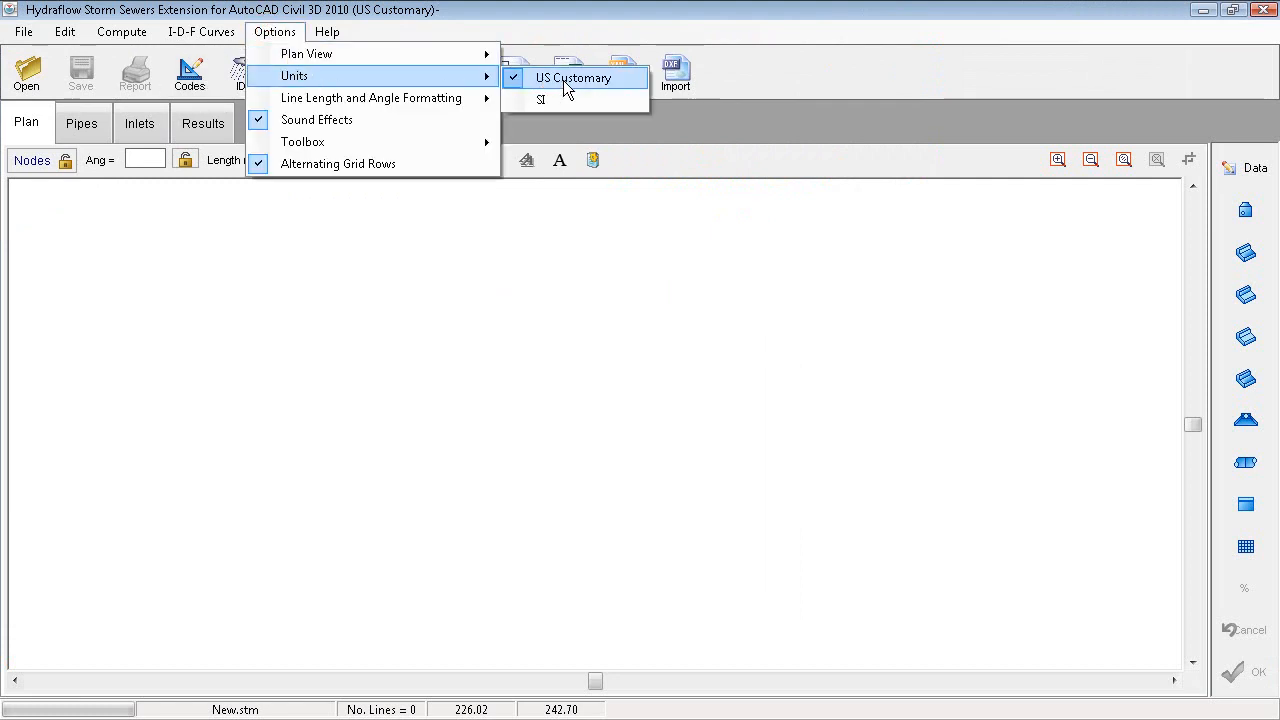
click(189, 78)
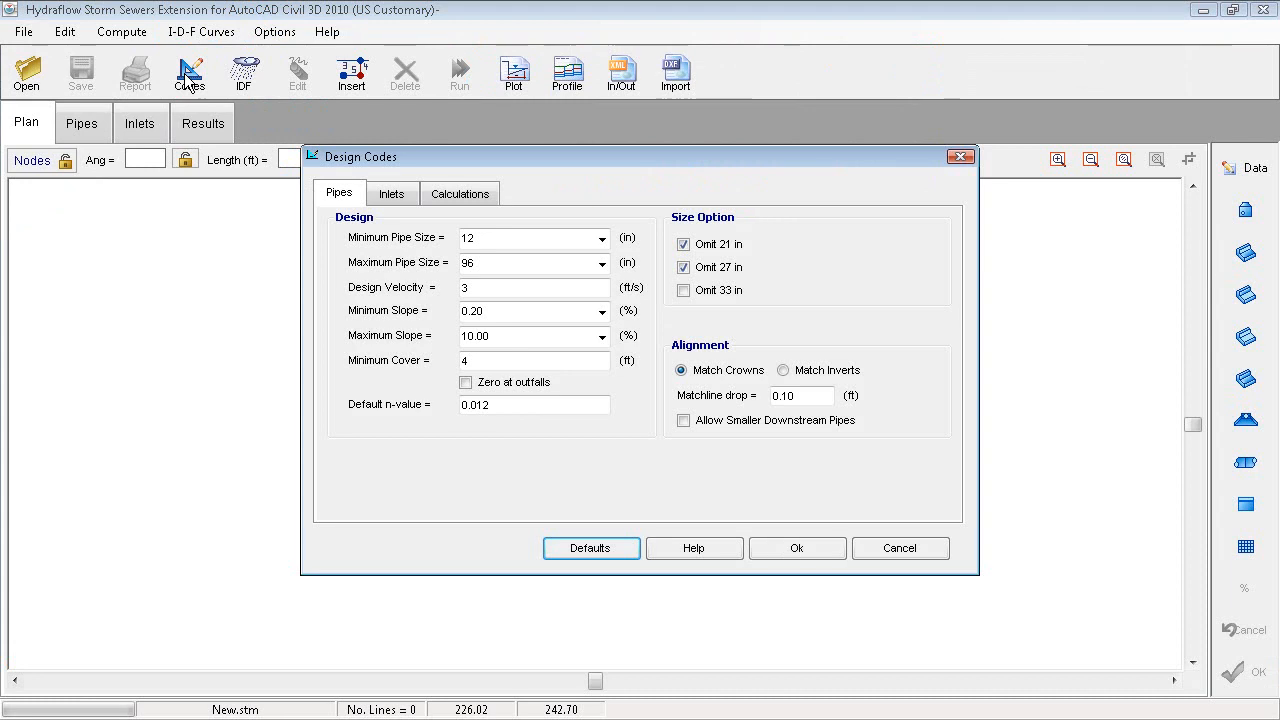
key(Escape)
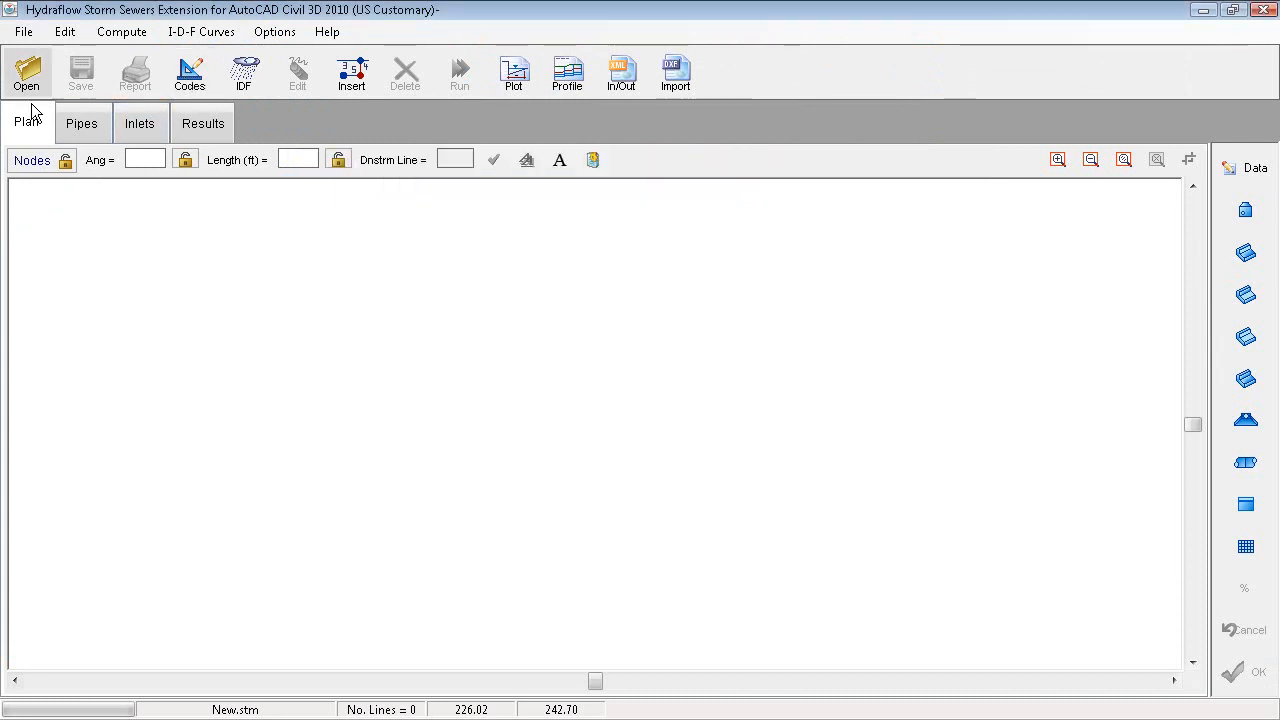
Open the Storm 1 Layout.stm project from the Drawings folder
click(22, 31)
click(50, 76)
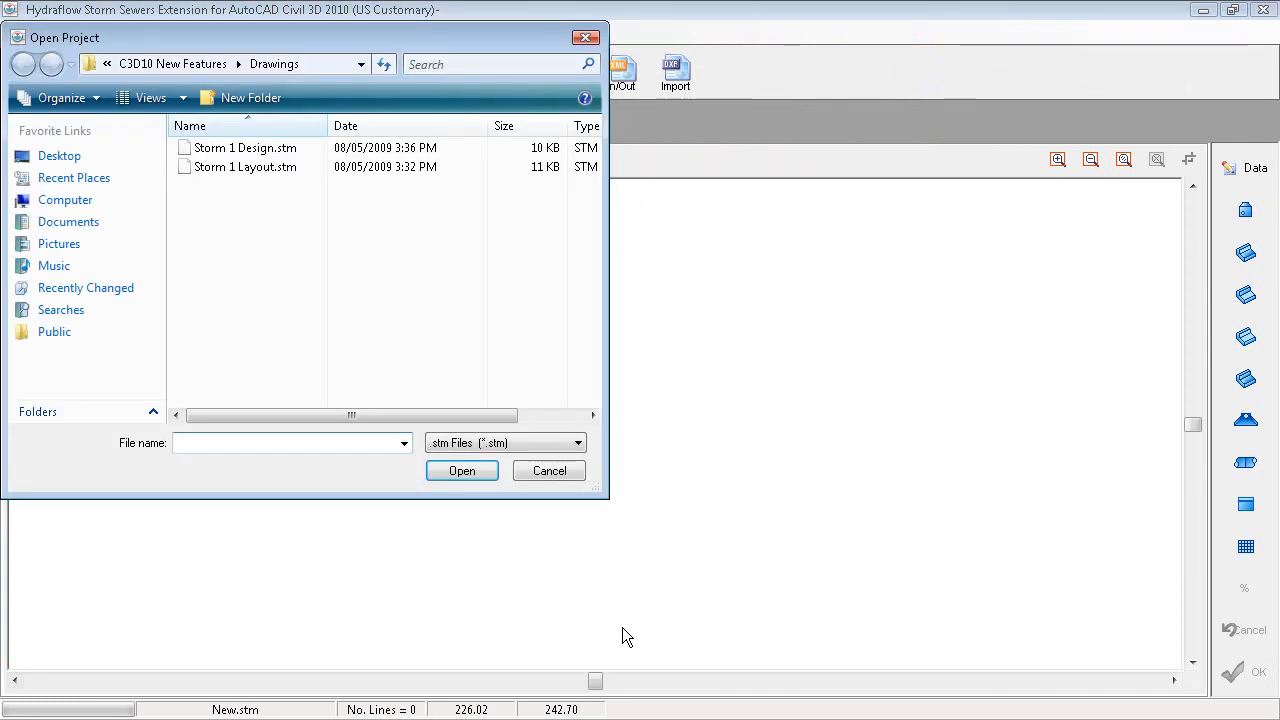
click(263, 171)
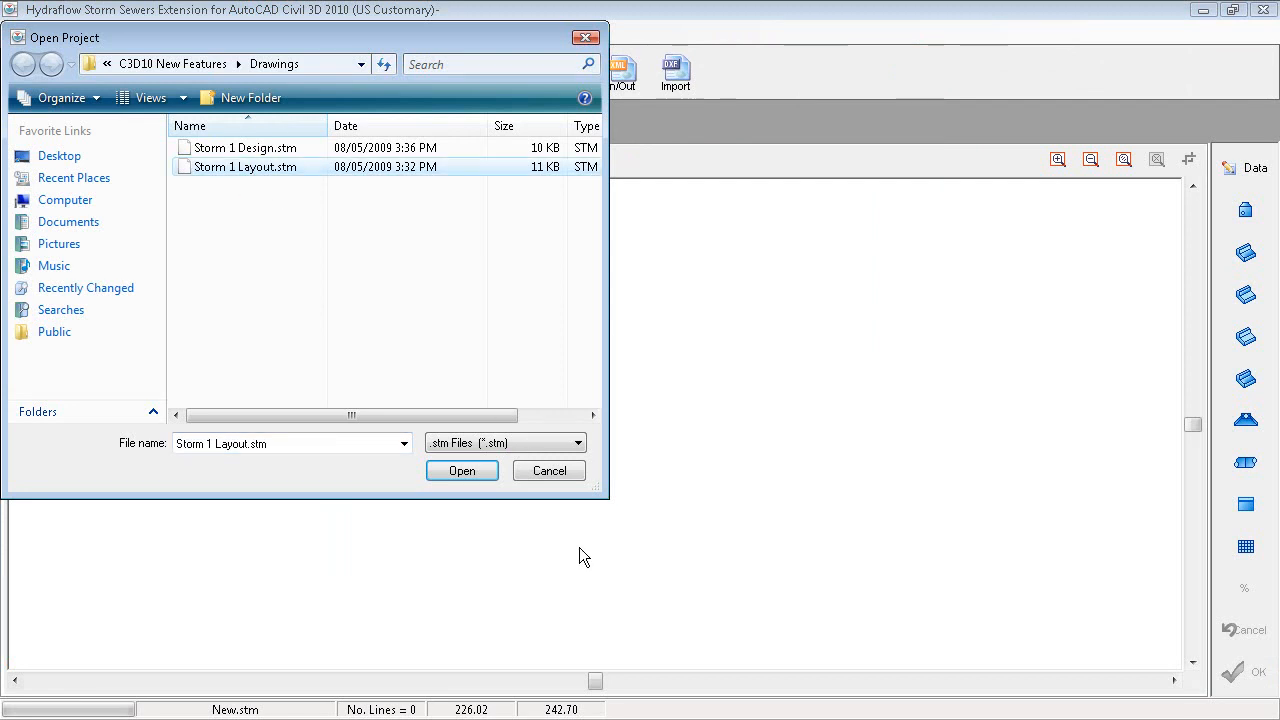
click(488, 471)
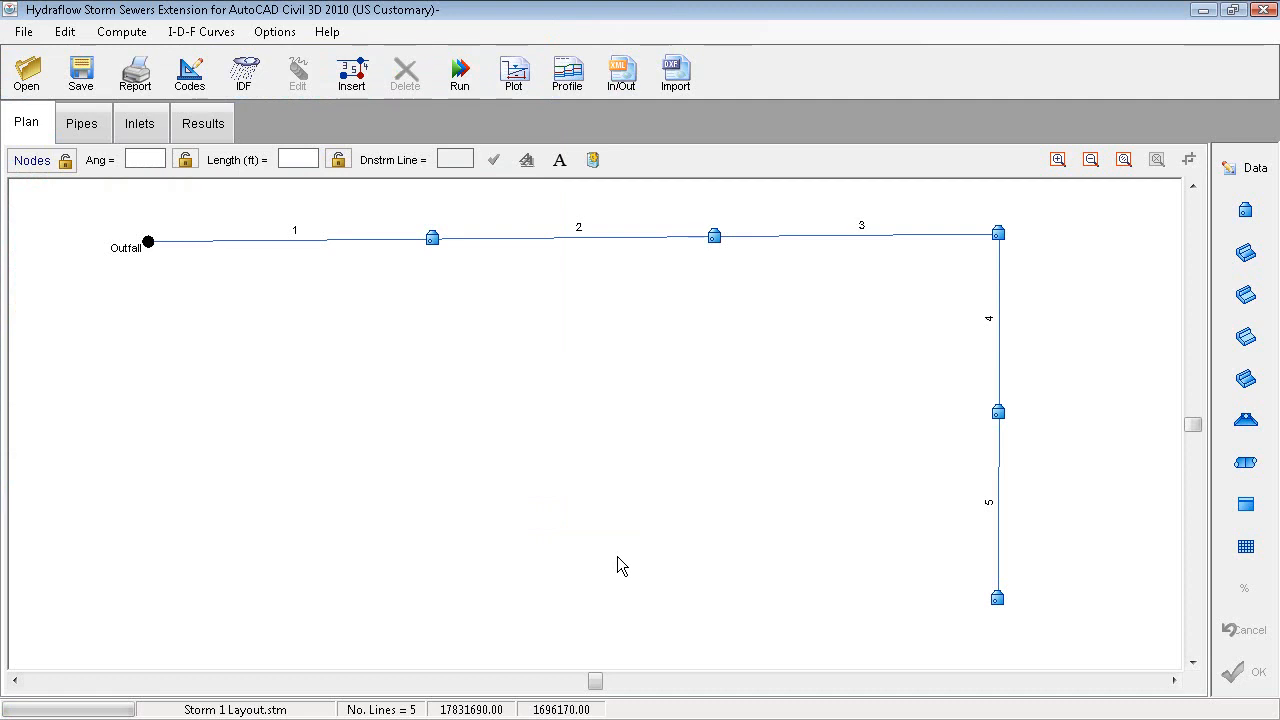
Review the pipe and inlet data tables of the Storm 1 Layout project, returning to the pipe data
click(88, 124)
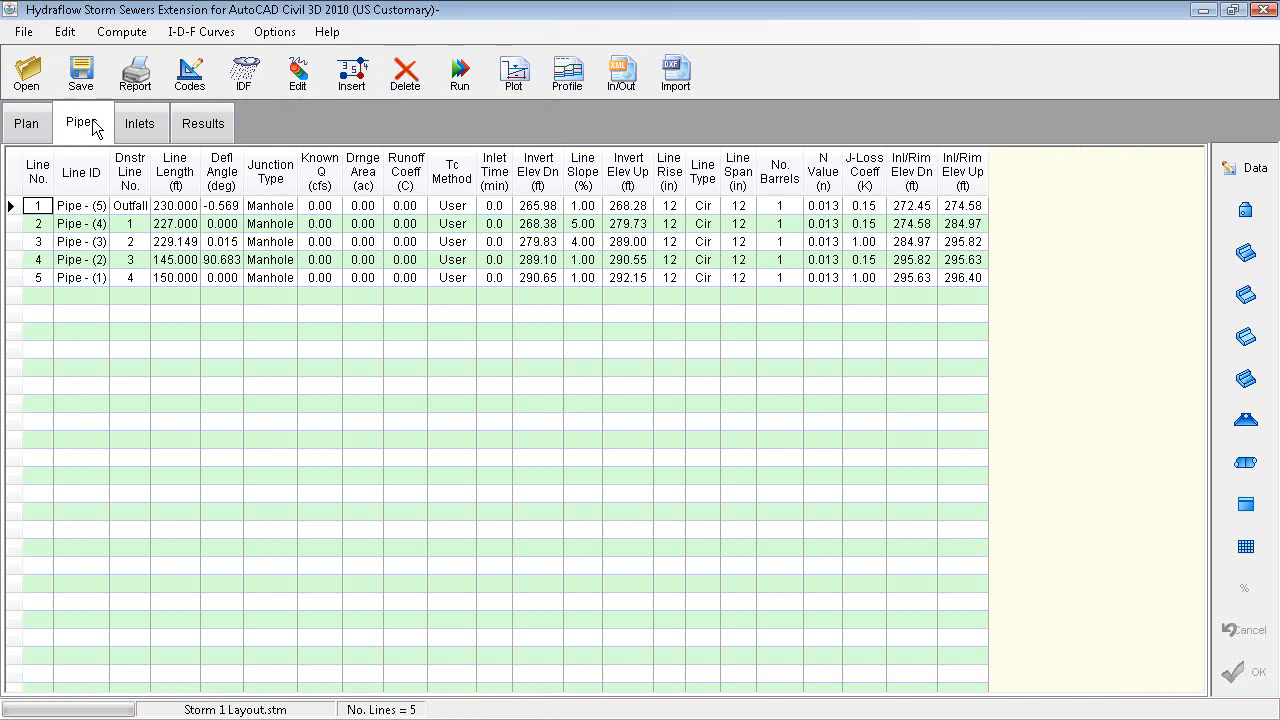
click(138, 128)
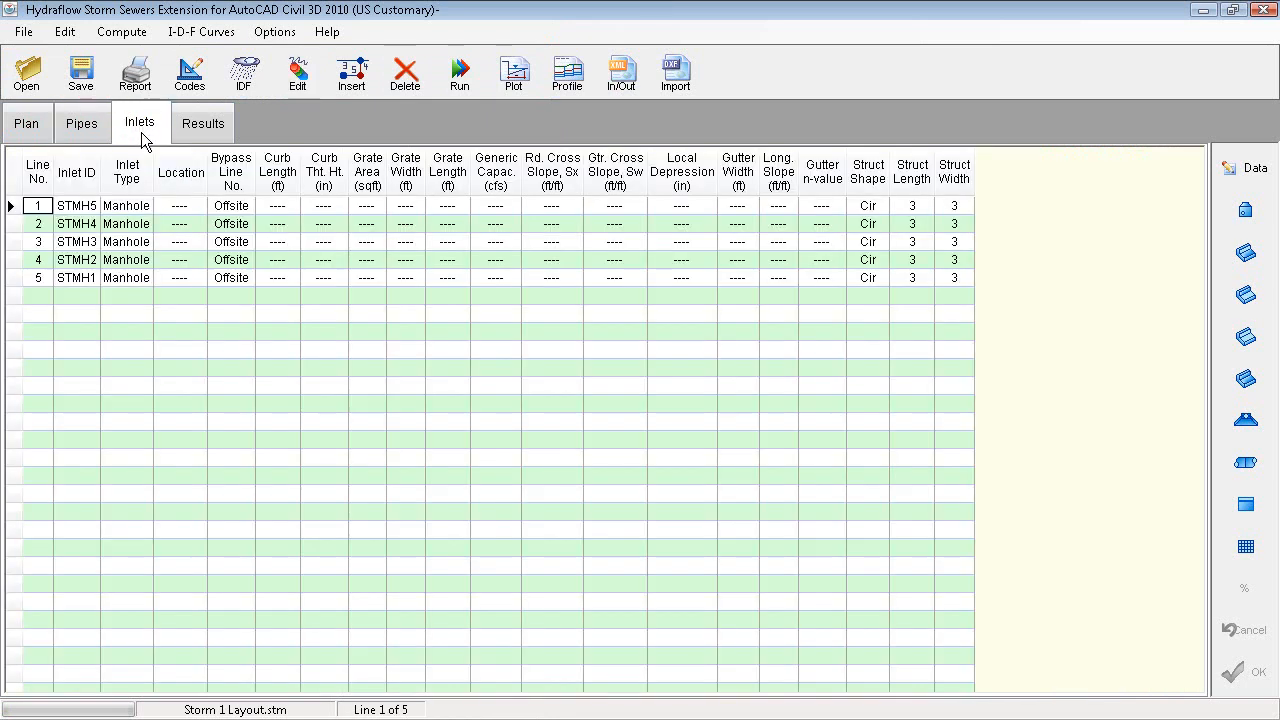
click(180, 129)
click(100, 132)
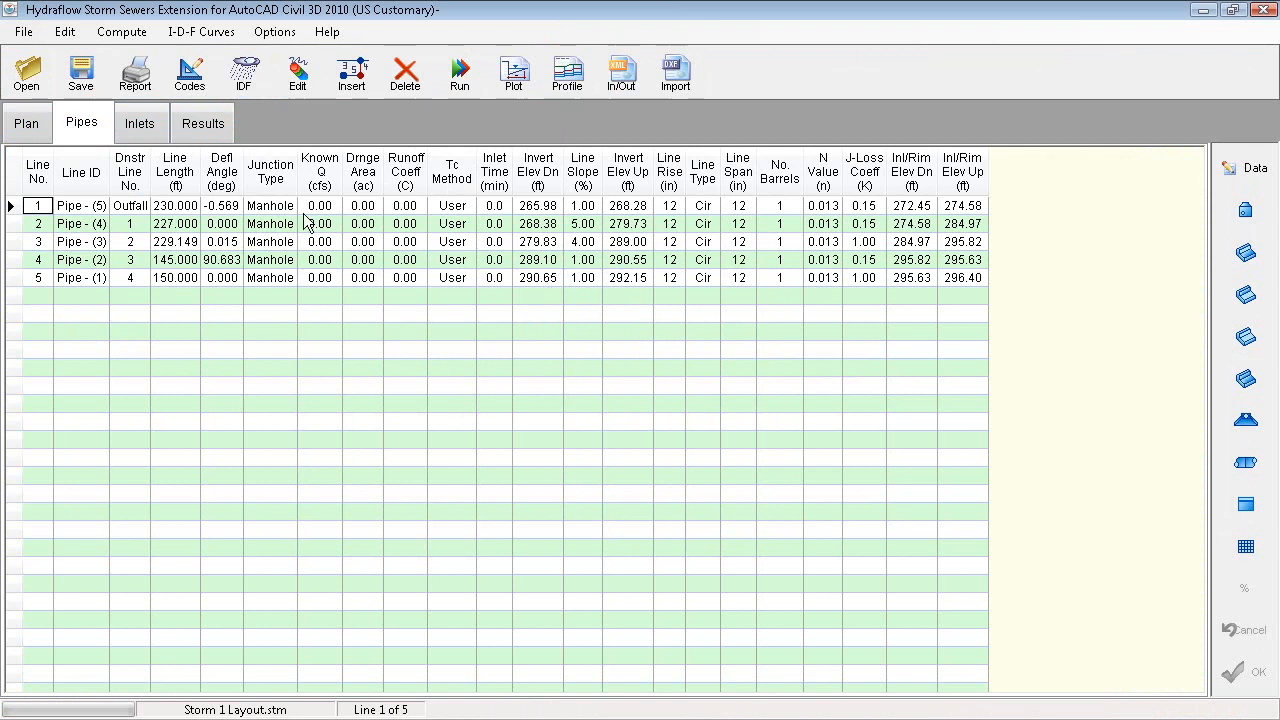
key(alt+Tab)
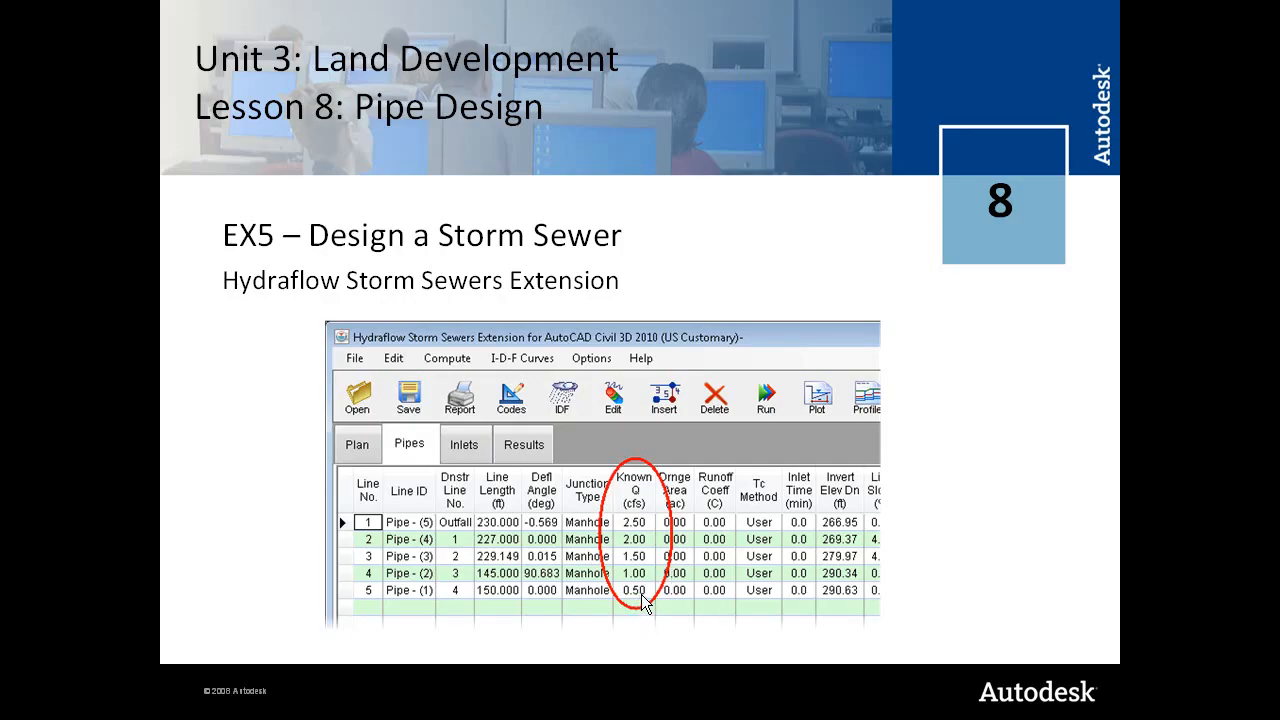
key(alt+Tab)
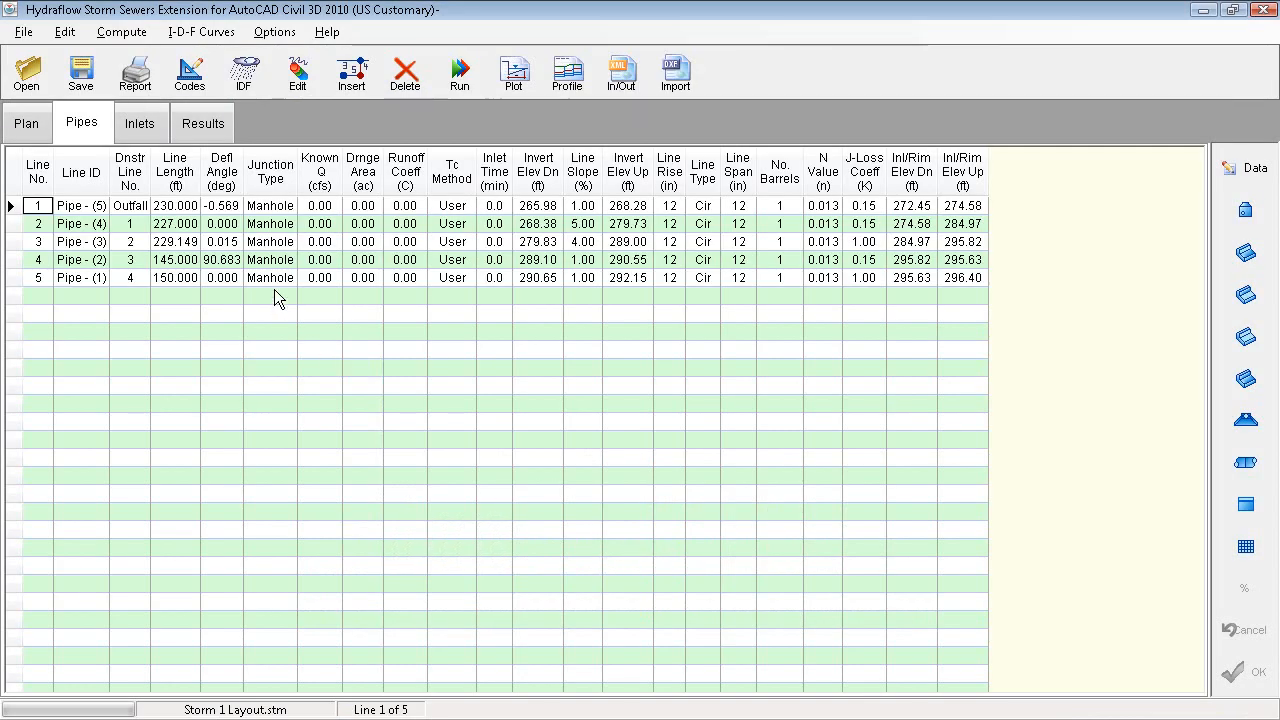
Set the known Q flows to 0.5 cfs for line 5, 1 for line 4, 1.5 for line 3, 2 for line 2 and 2.5 for line 1
click(320, 277)
click(320, 277)
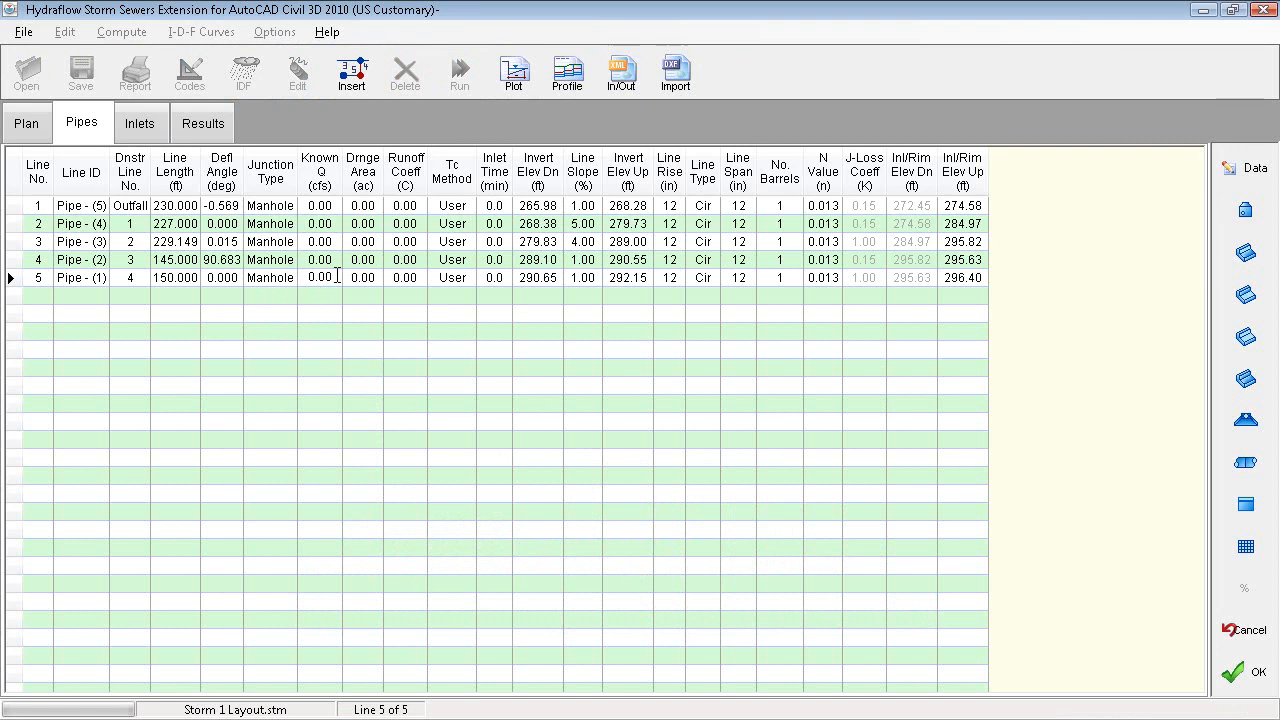
text(.5)
click(320, 259)
text(1)
click(325, 241)
text(1.5)
click(330, 223)
text(2)
click(324, 205)
text(2)
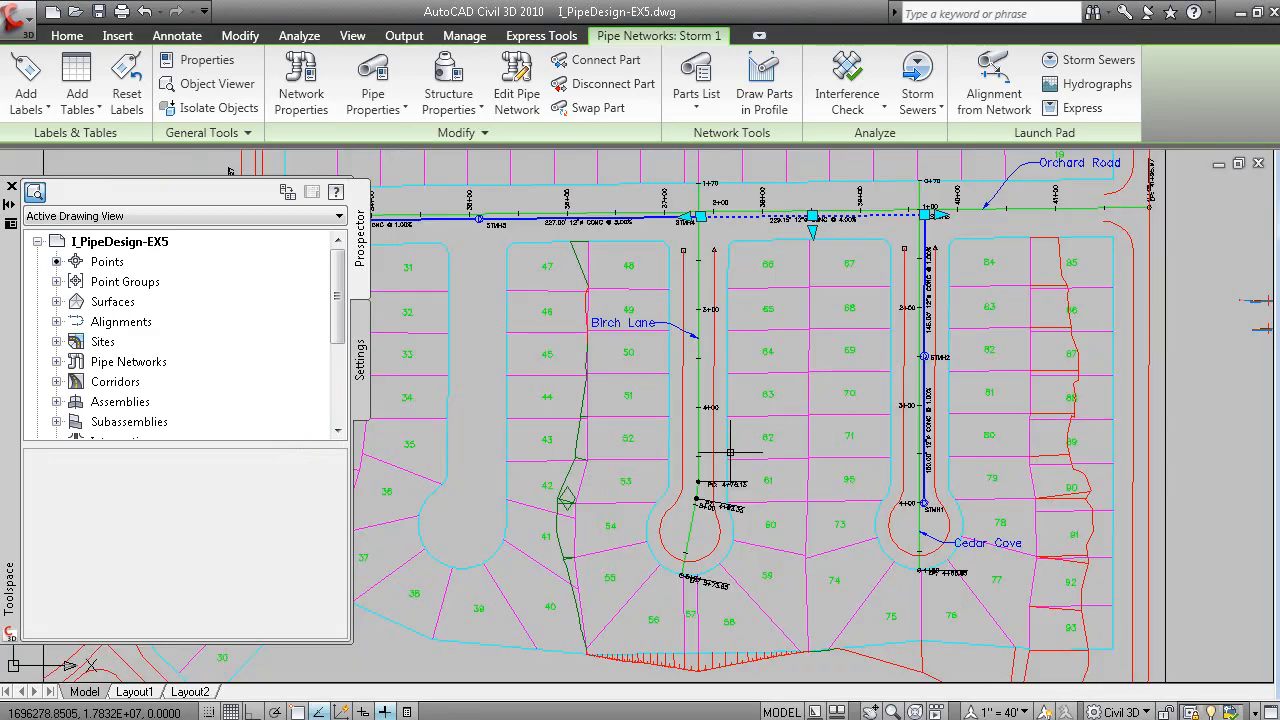
Switch to AutoCAD Civil 3D, clear the pipe selection and examine the pipe size and slope labels around STMH3
scroll(950, 425, up, 4)
middle_drag(954, 403, 934, 472)
key(Escape)
mouse_move(821, 206)
middle_down()
mouse_move(856, 348)
mouse_move(895, 433)
mouse_move(895, 567)
middle_up()
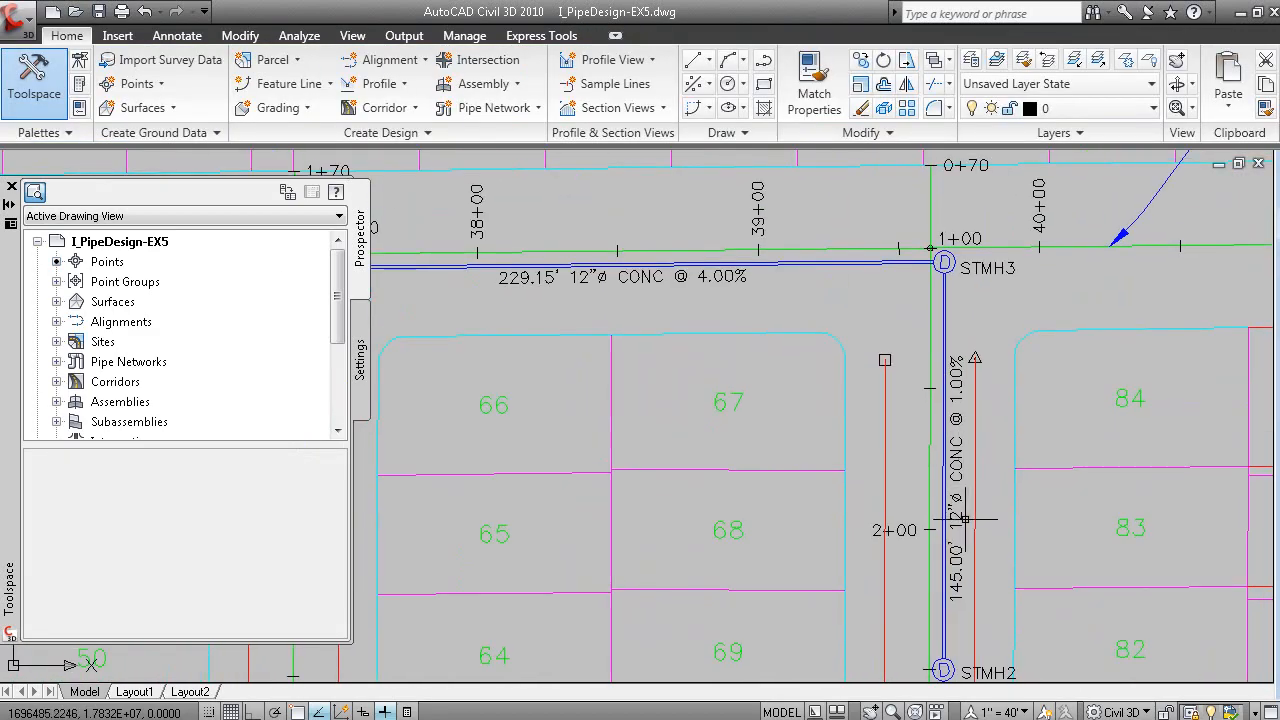
Examine the pipe size and slope labels along Orchard Road from STMH3 to STMH6
middle_drag(875, 332, 1058, 338)
scroll(838, 355, down, 2)
middle_drag(763, 357, 946, 337)
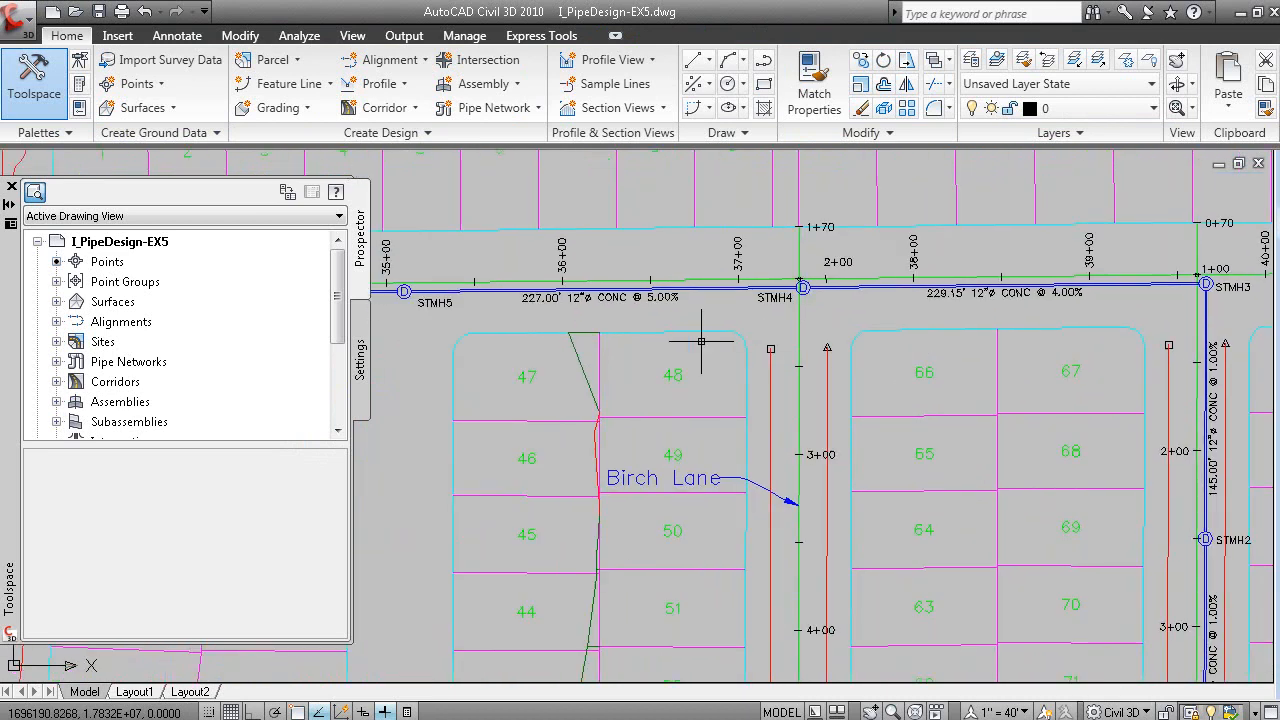
middle_drag(588, 300, 997, 260)
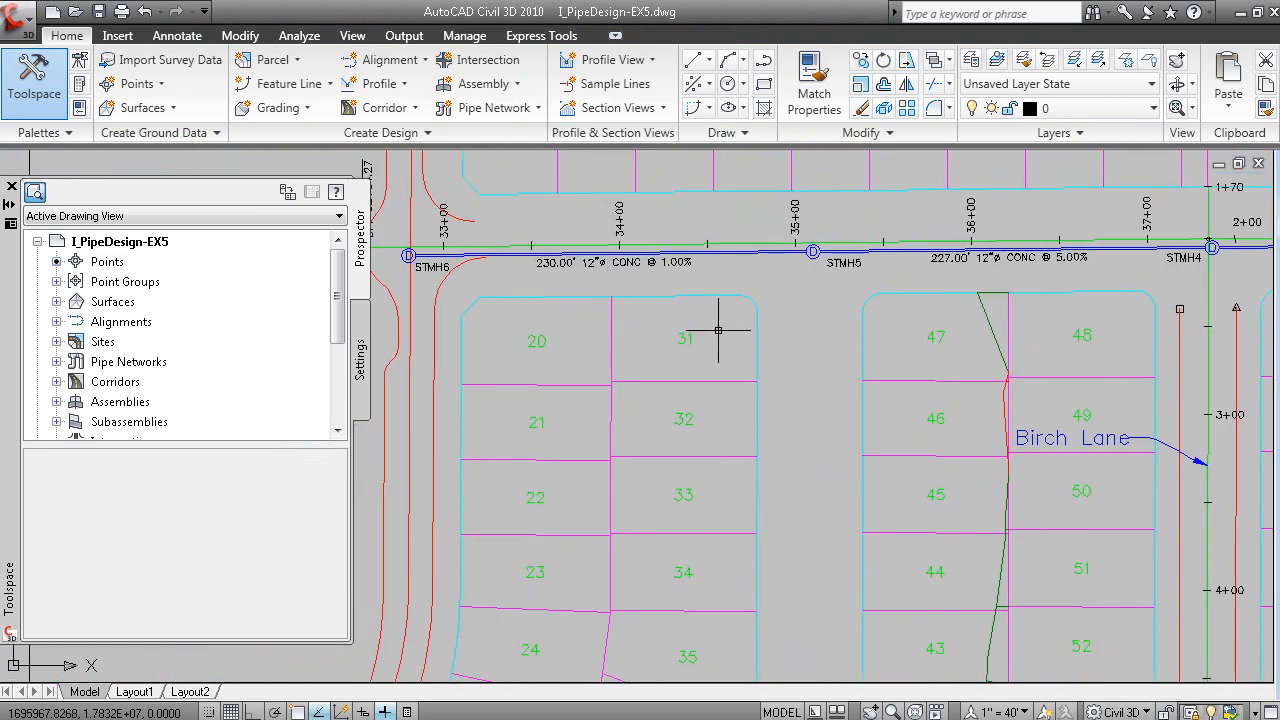
Switch back to Hydraflow Storm Sewers and accept the edited pipe data
key(alt+Tab)
key(Tab)
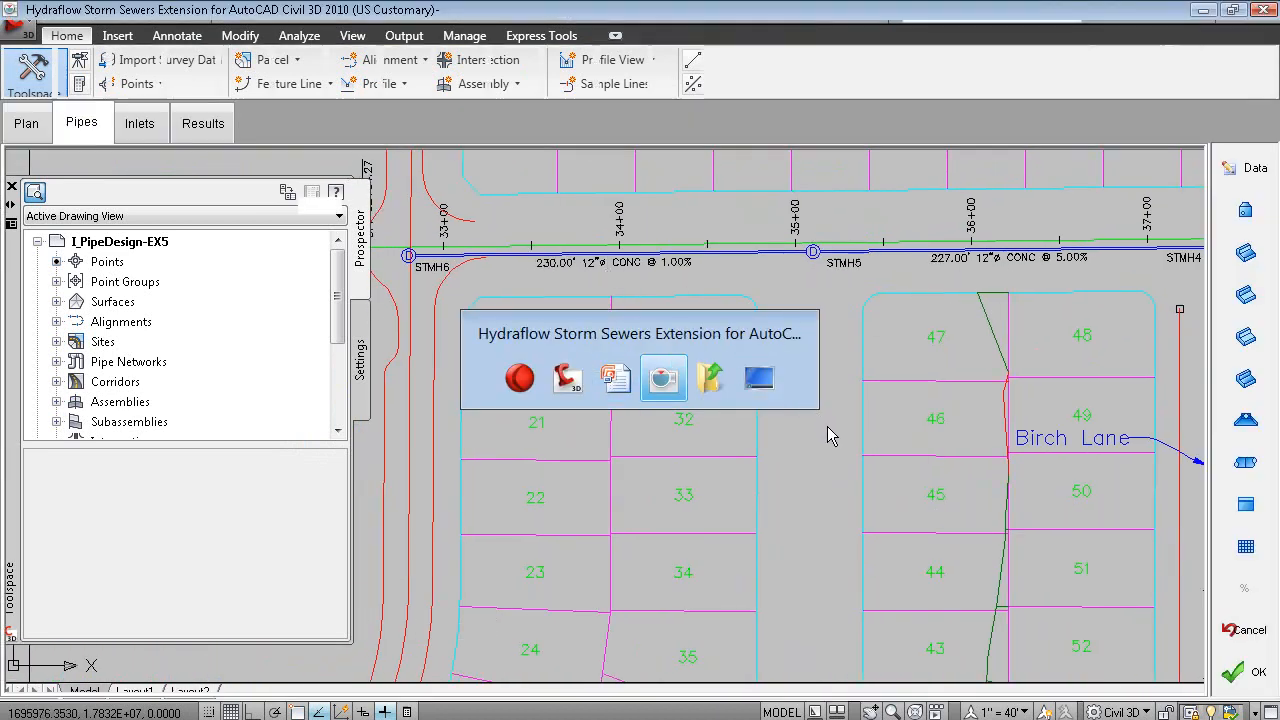
click(1236, 679)
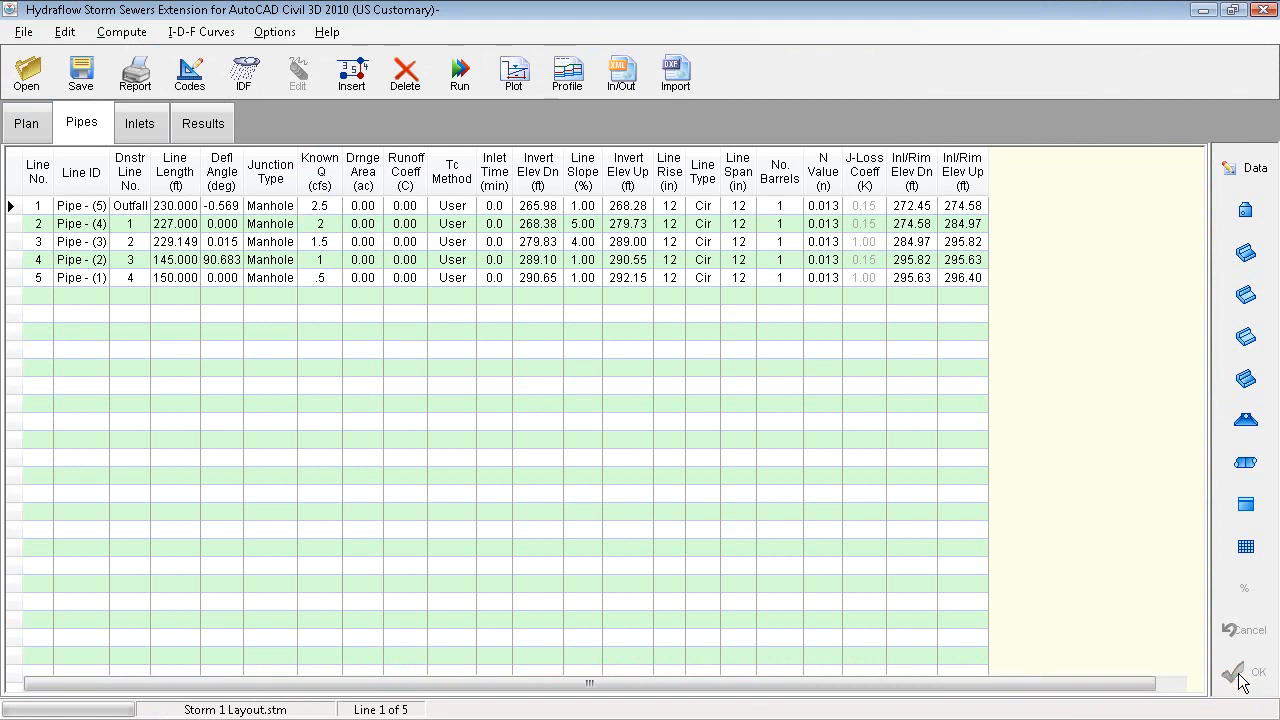
Compute the system as a Full Design that follows the ground surface, with the outfall line's starting HGL set to Normal
click(461, 72)
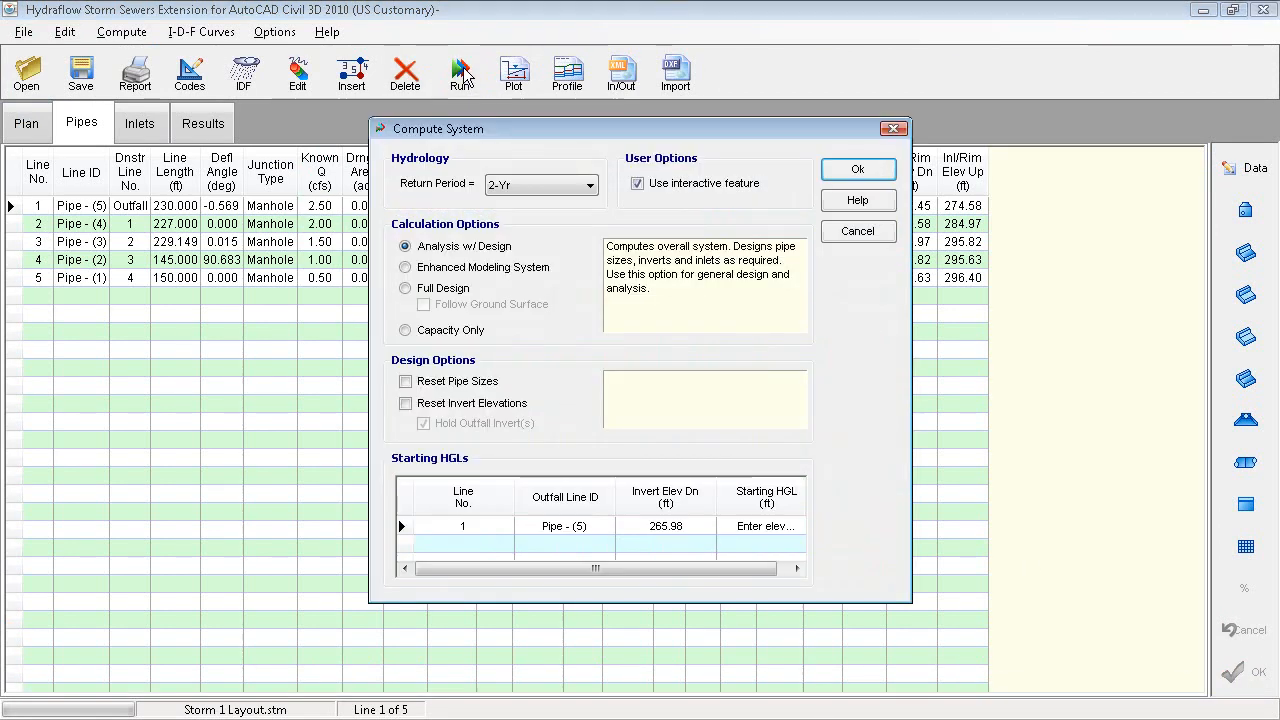
click(449, 288)
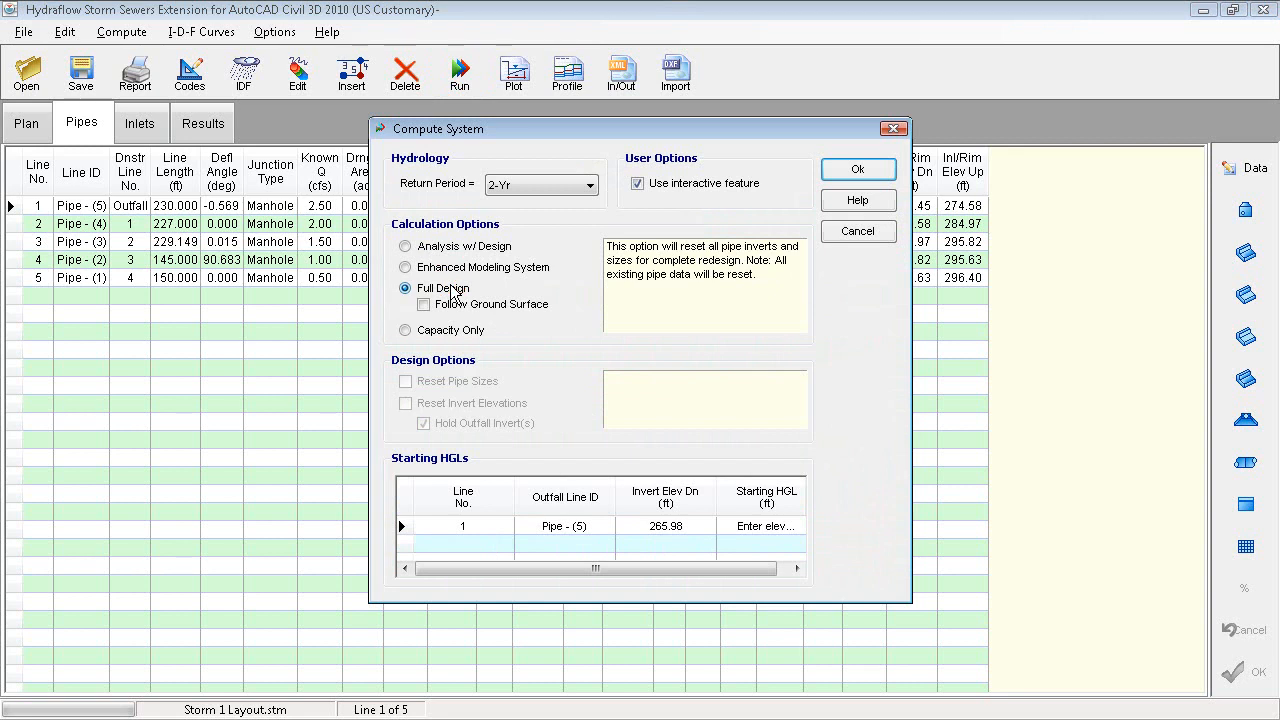
click(468, 305)
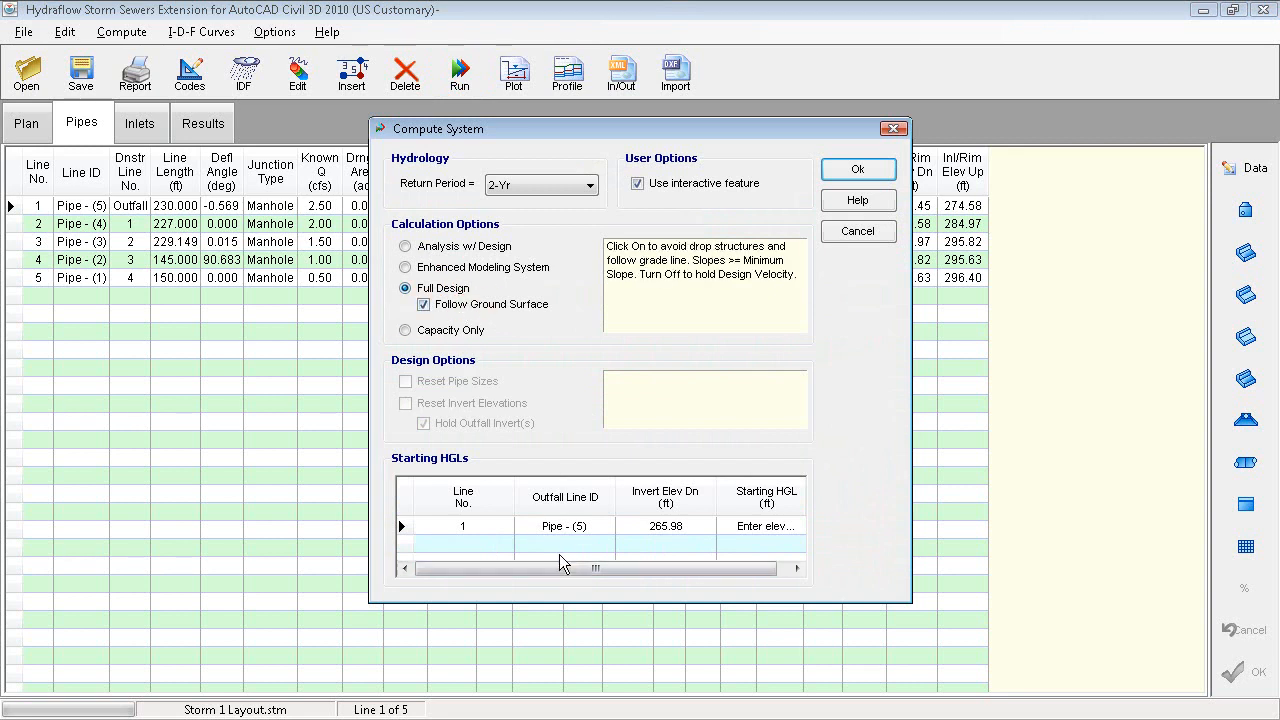
click(790, 530)
click(795, 526)
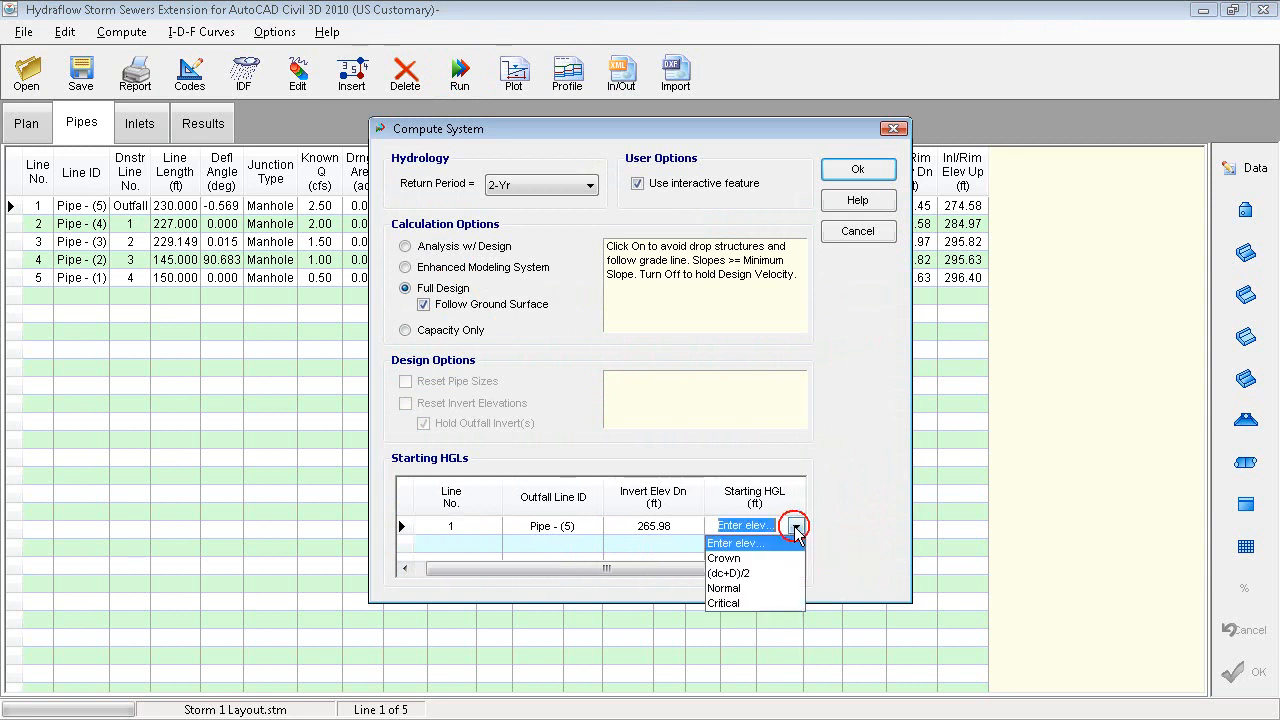
click(740, 588)
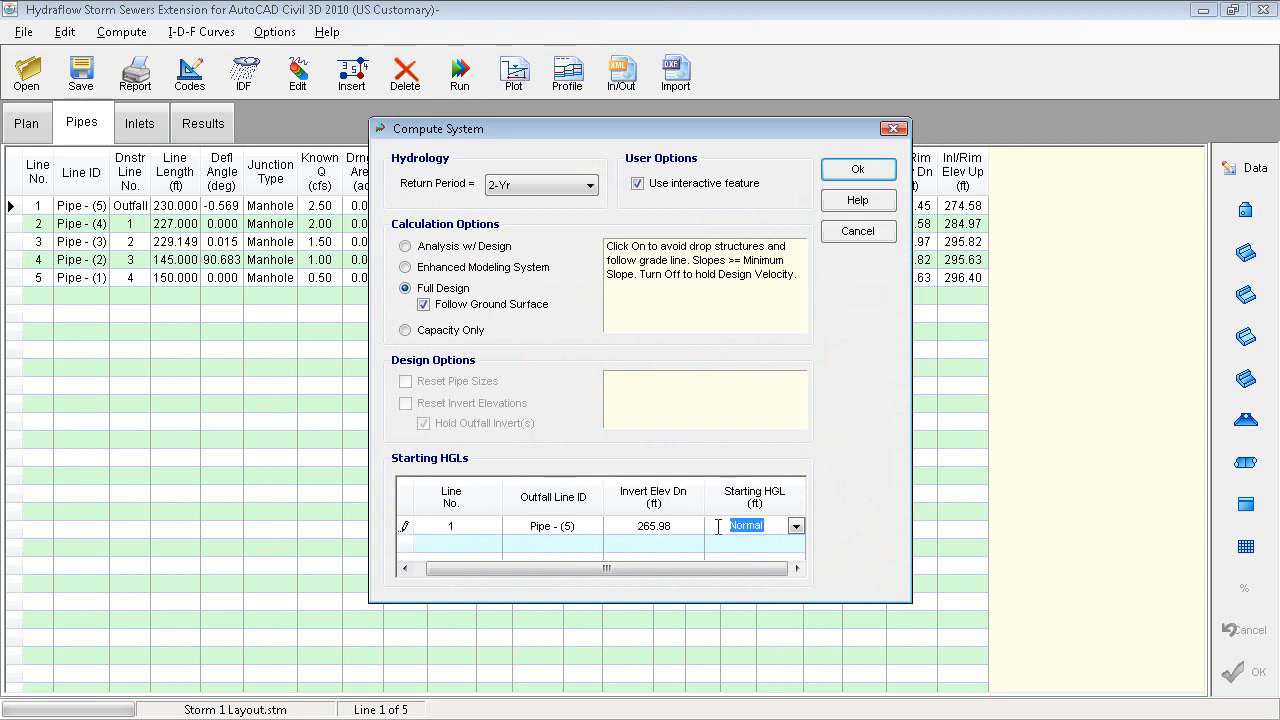
click(857, 171)
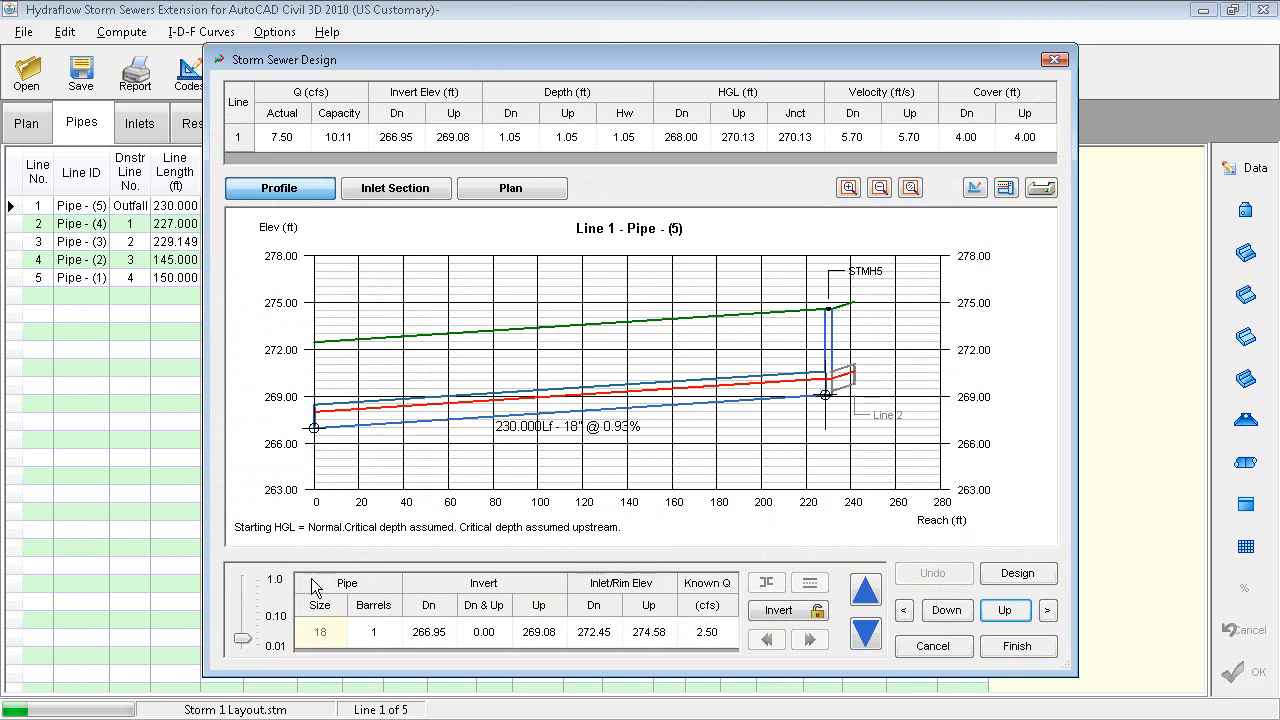
Review the designed profiles from line 5 downstream to line 1 and finish the storm sewer design
click(1047, 611)
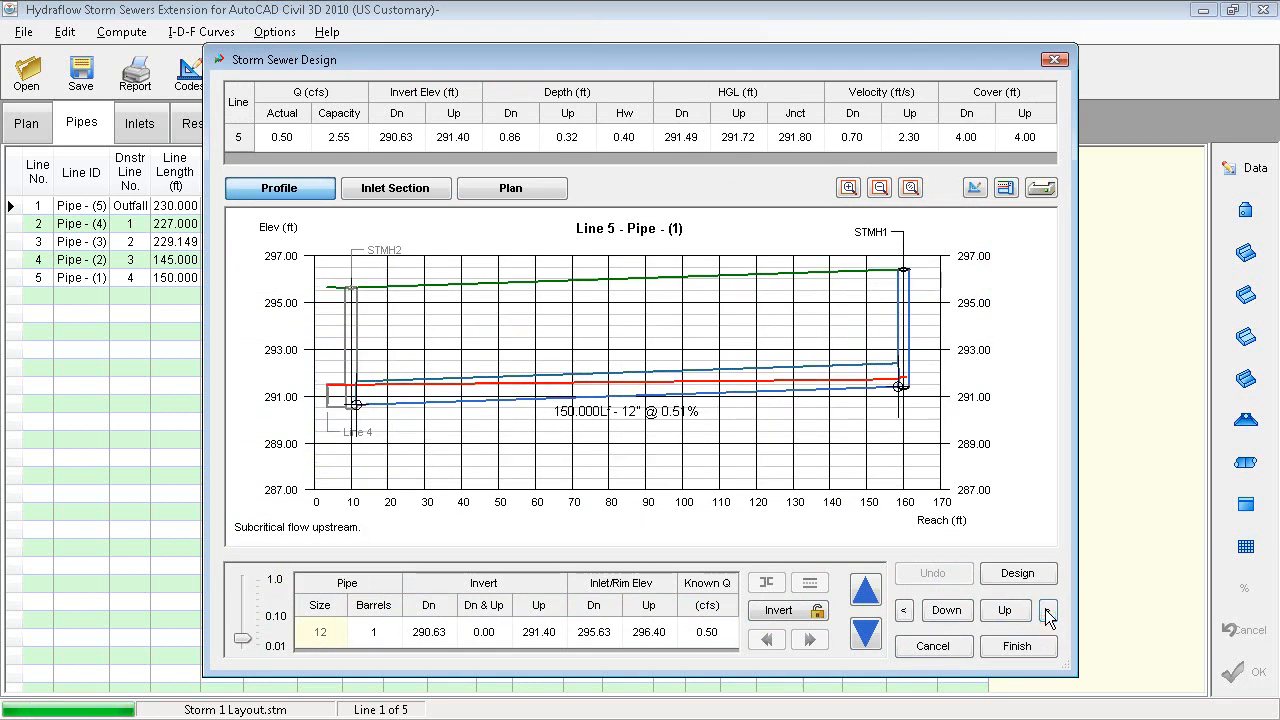
click(946, 612)
click(946, 612)
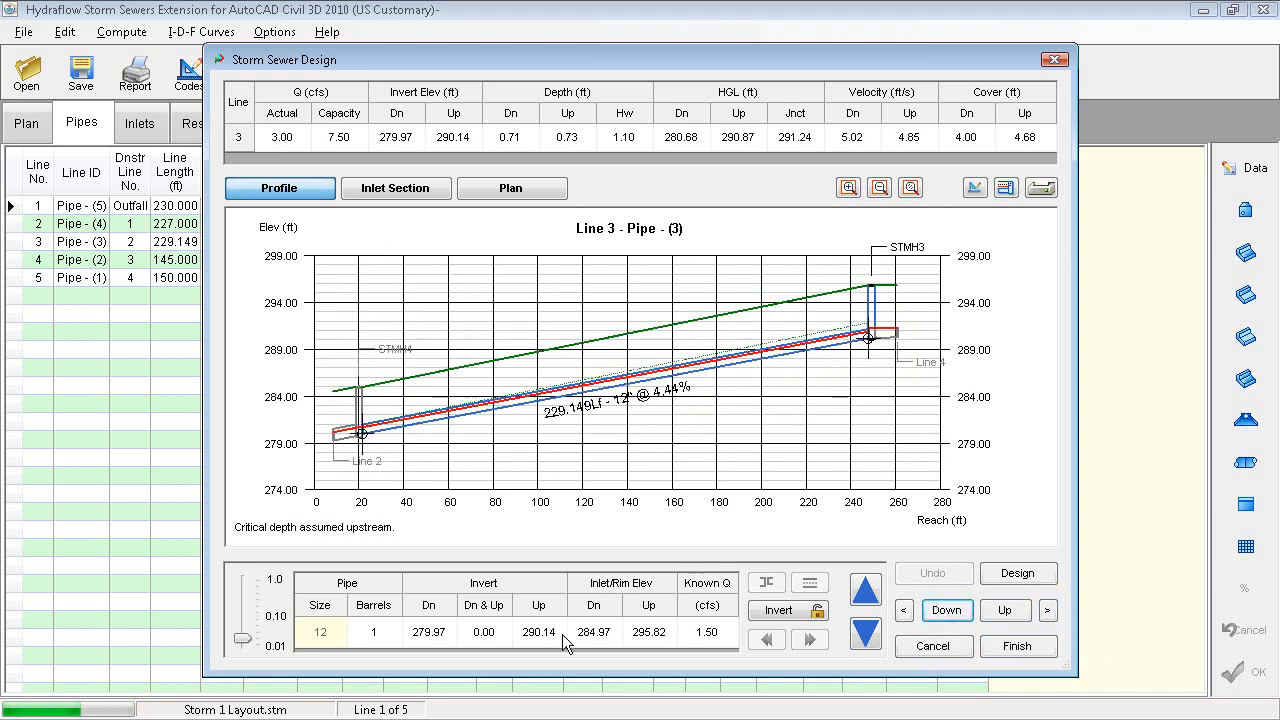
click(946, 611)
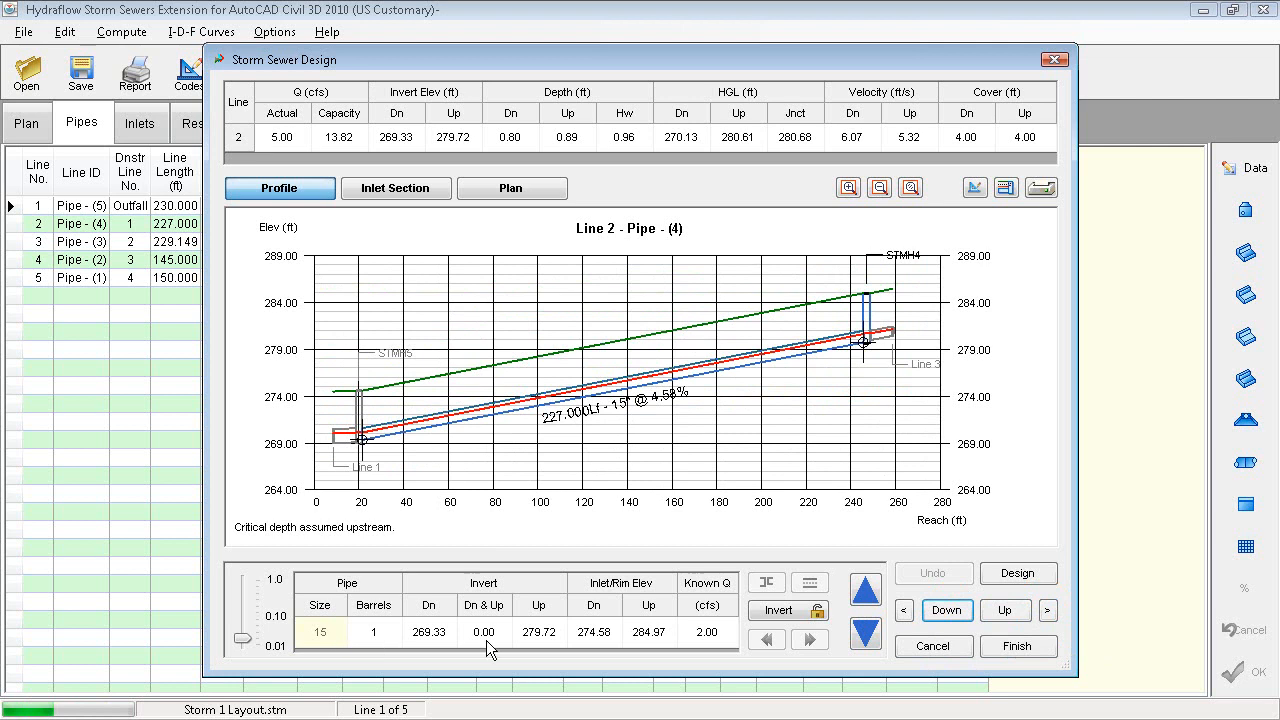
click(957, 614)
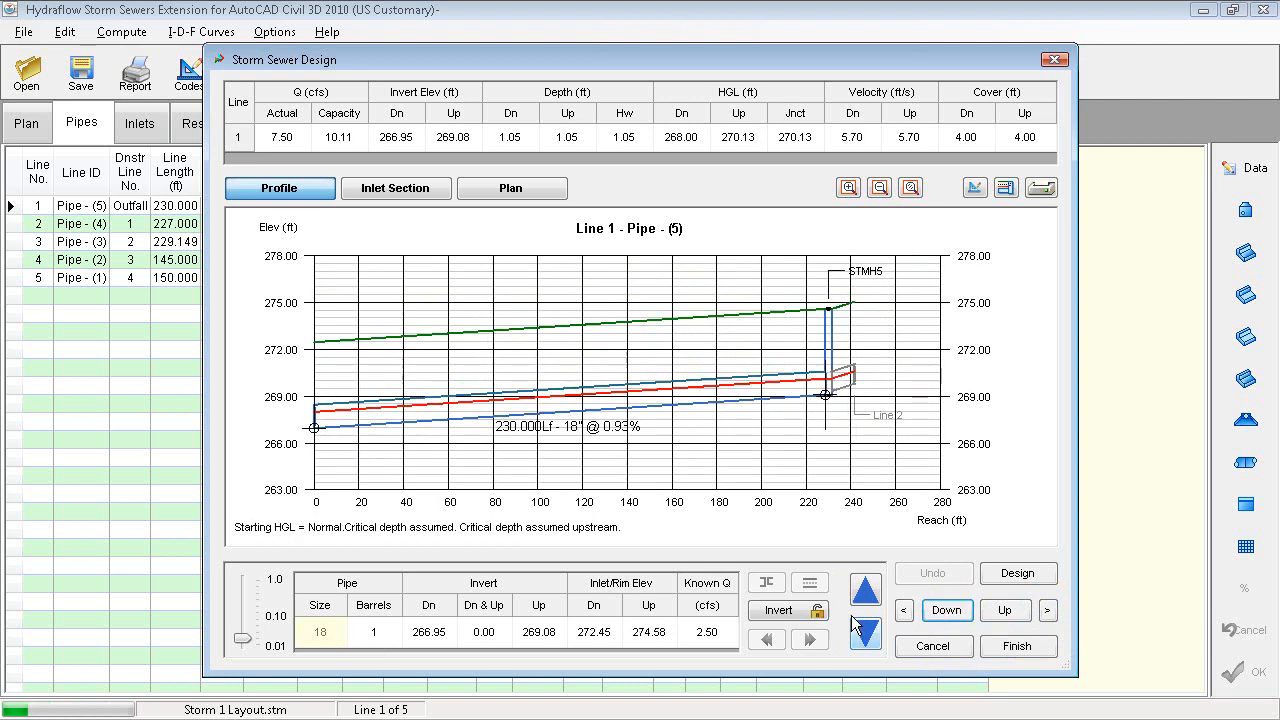
click(1015, 646)
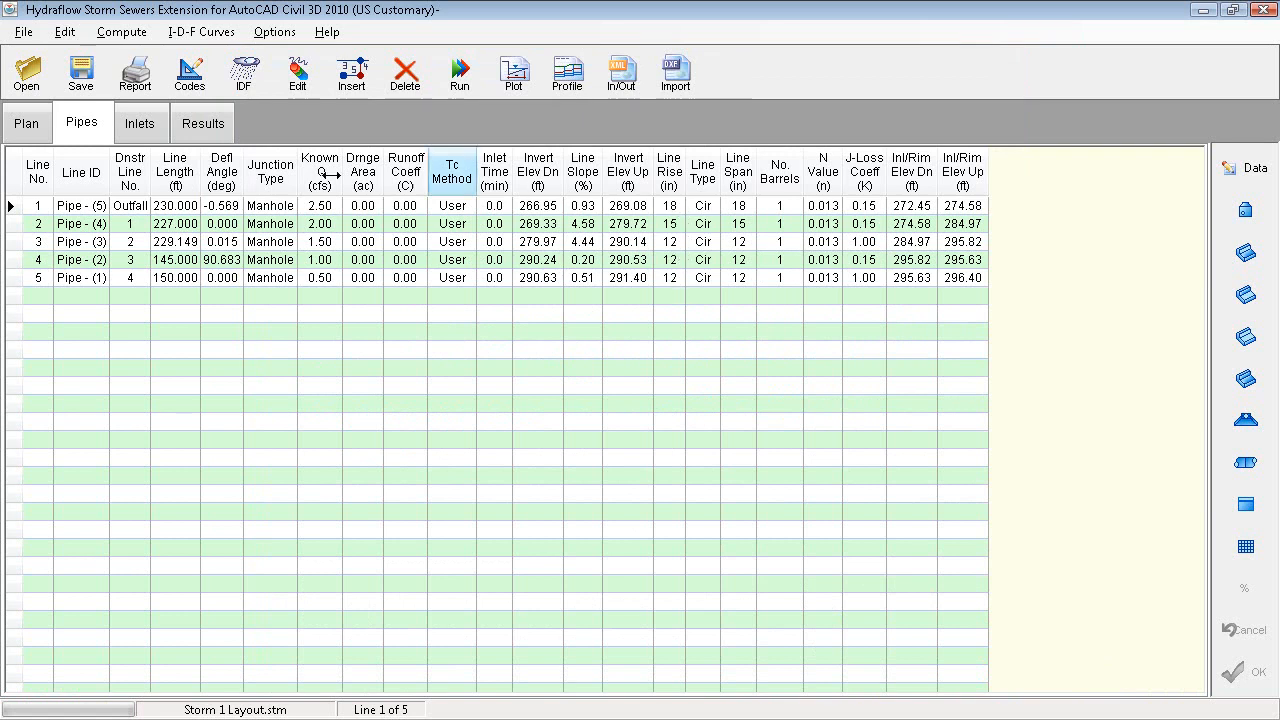
Save the project as Storm 1 Design.stm in the Drawings folder, replacing the existing file
click(22, 32)
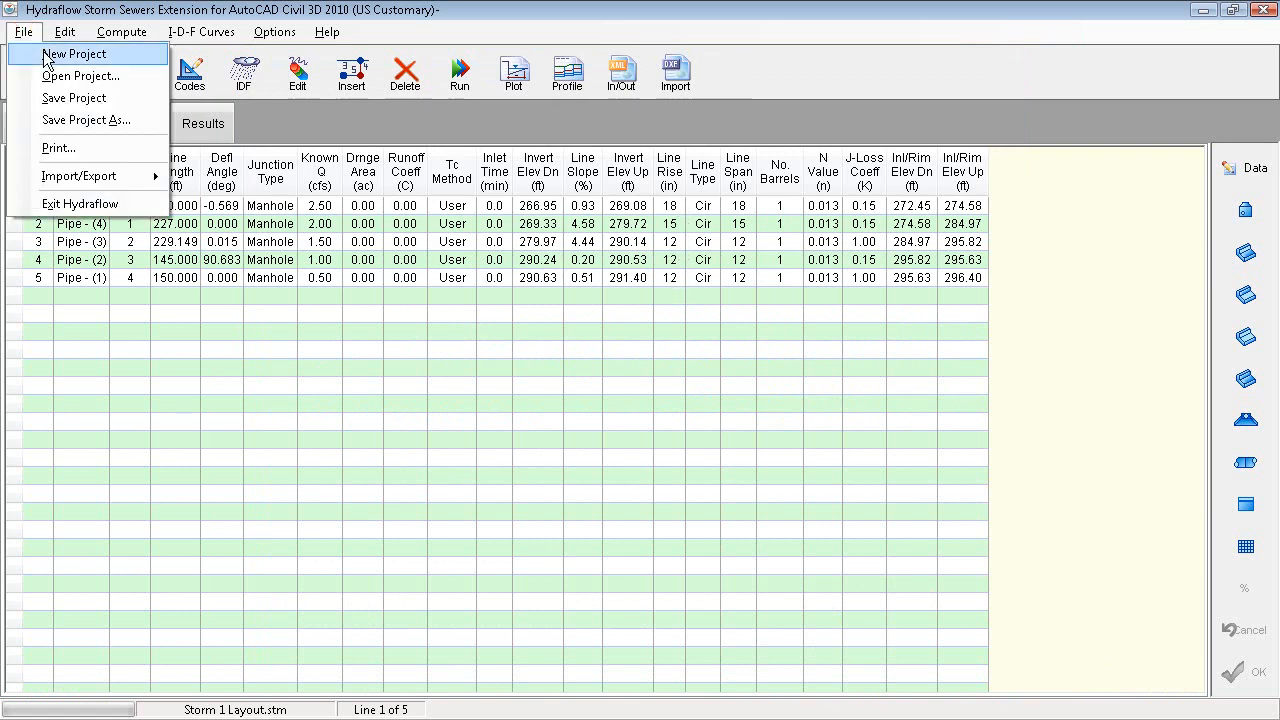
click(121, 120)
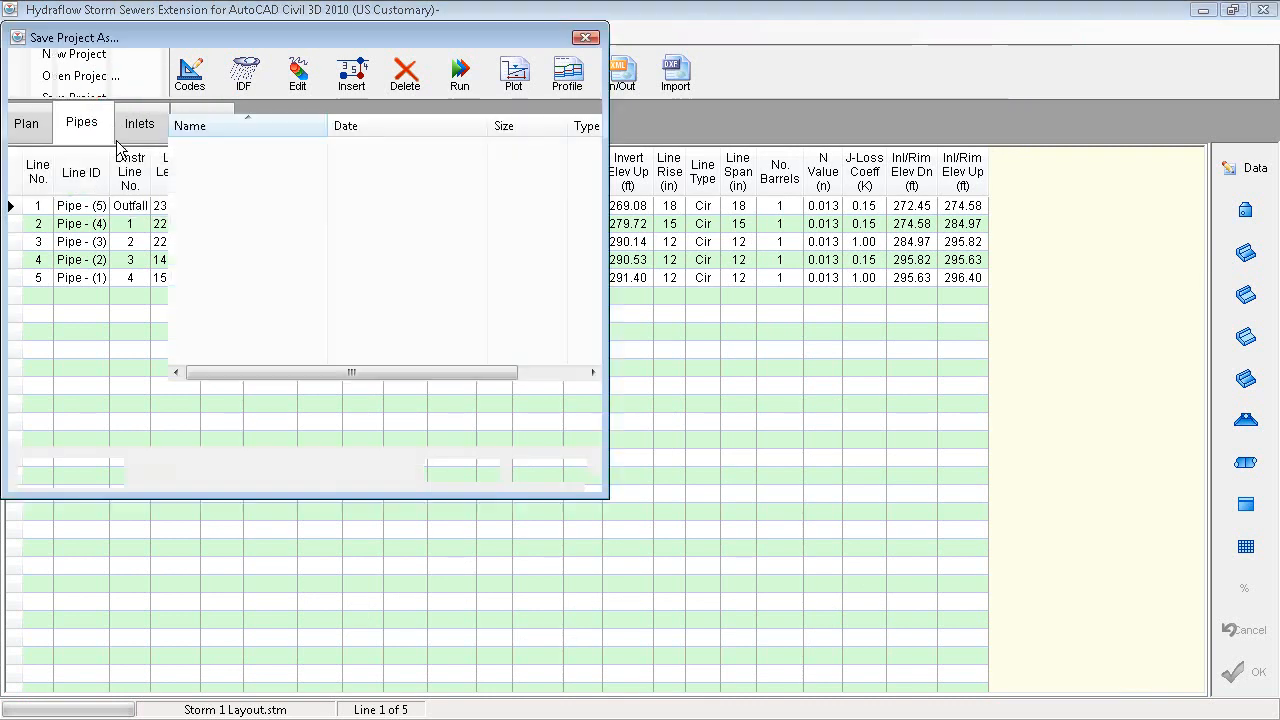
click(262, 149)
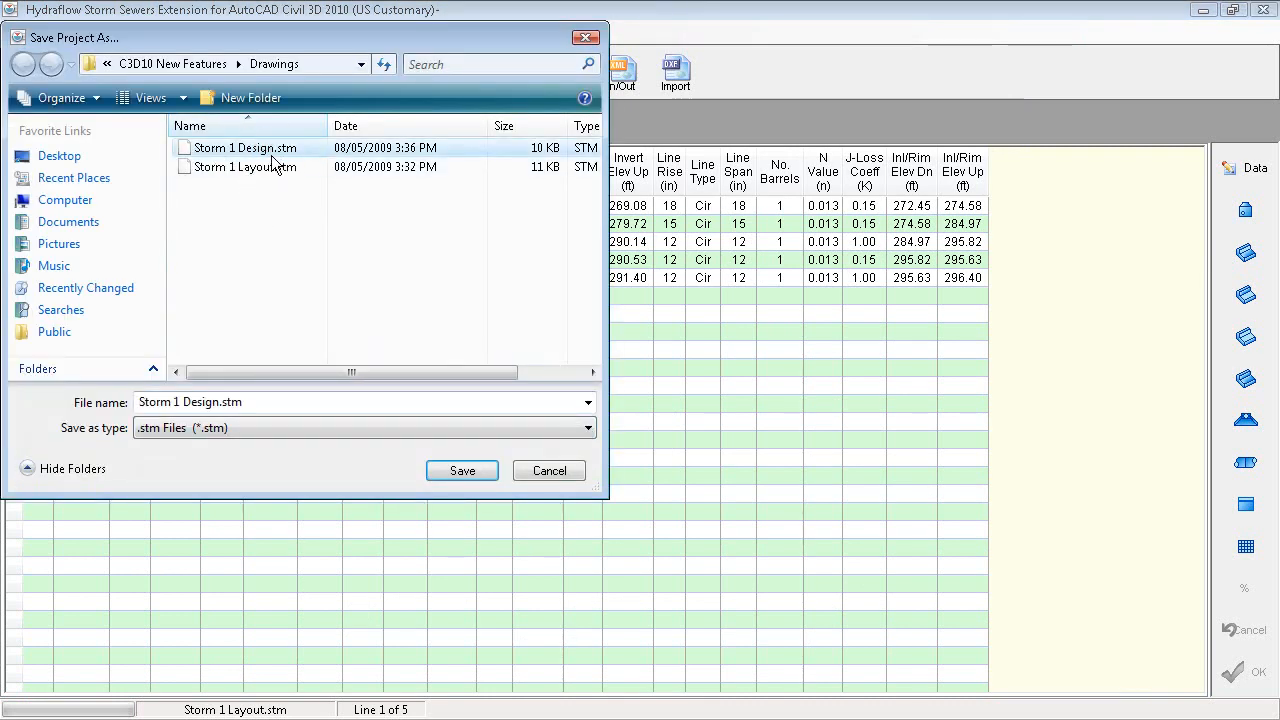
click(464, 472)
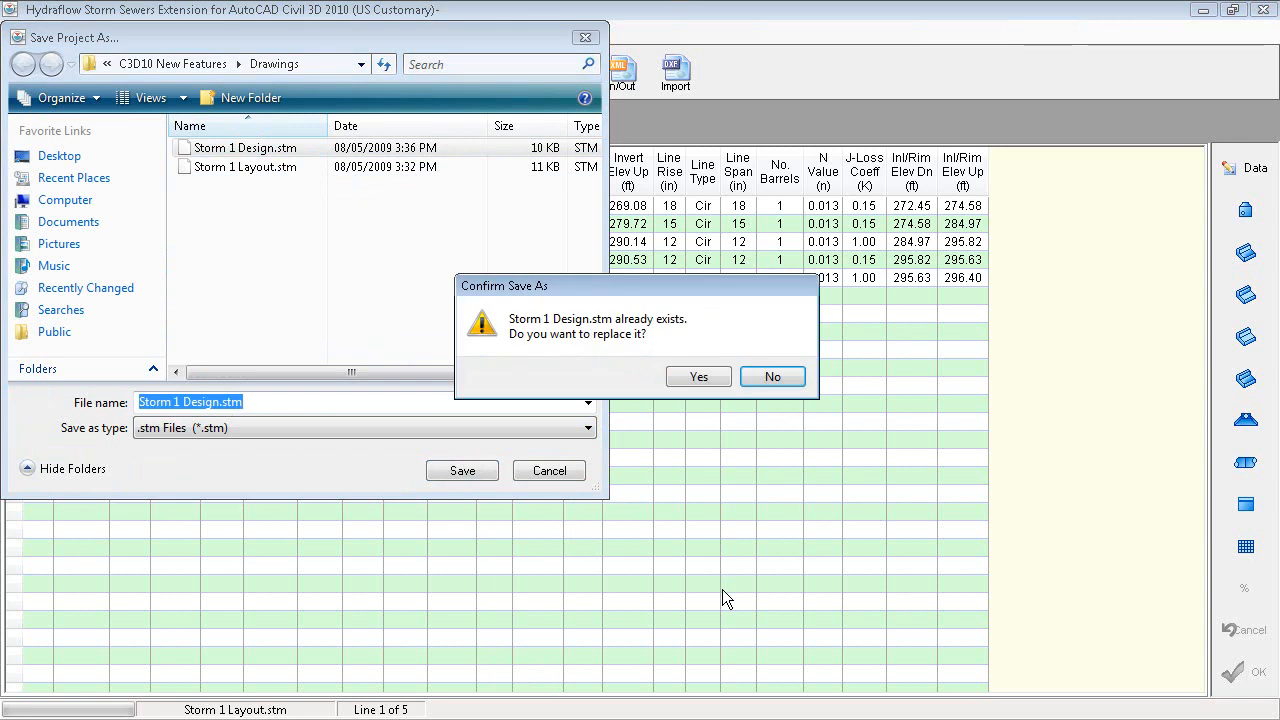
click(705, 378)
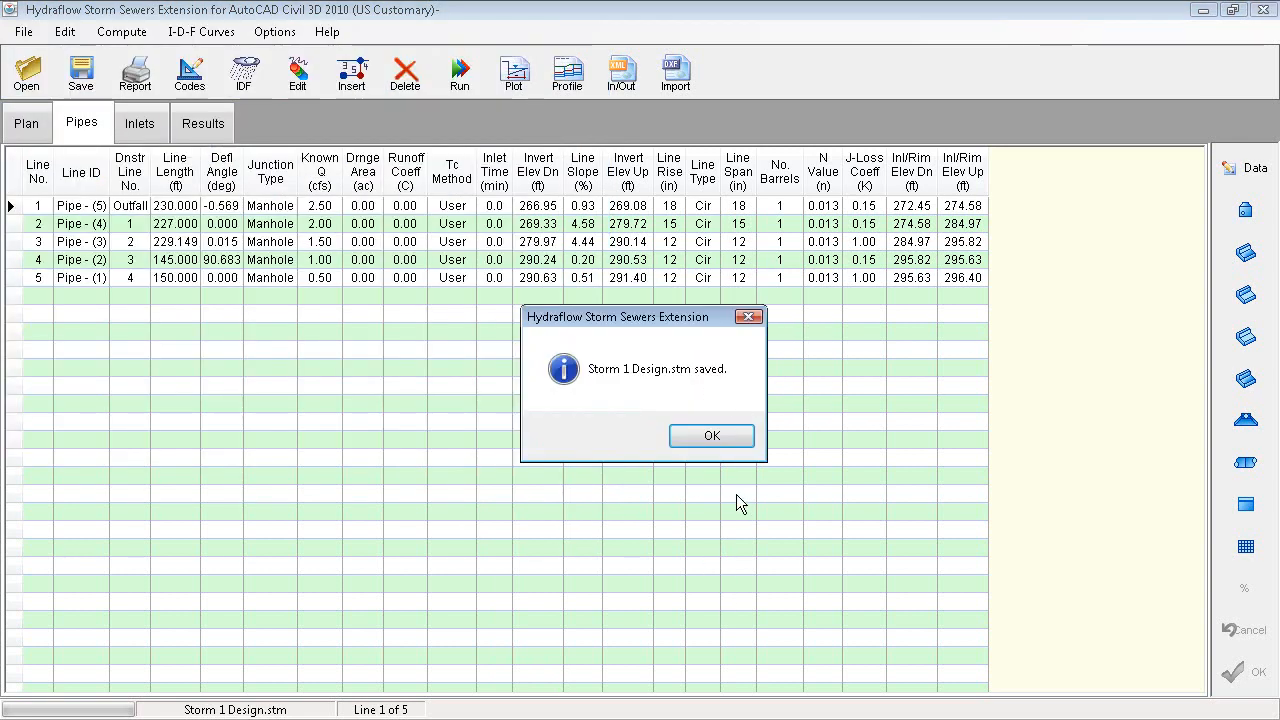
click(693, 438)
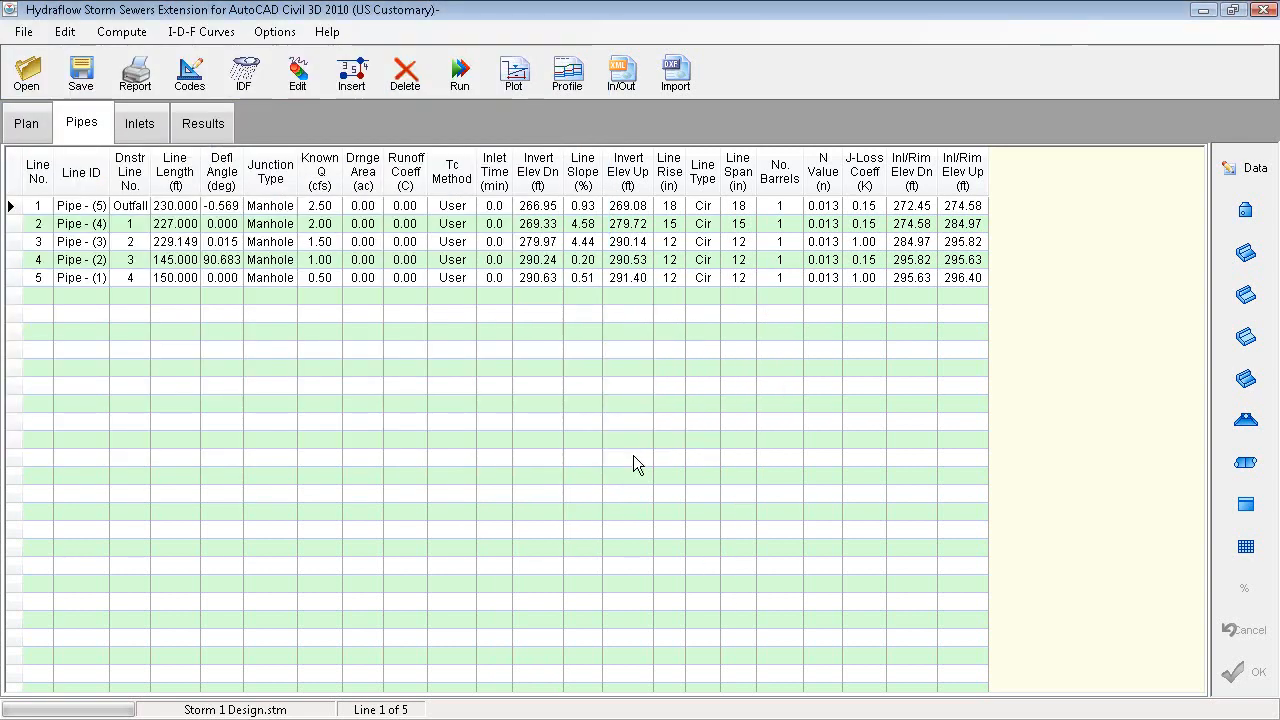
Close Hydraflow and import Storm 1 Design.stm into AutoCAD Civil 3D, updating the existing Storm 1 pipe network
click(1261, 10)
scroll(585, 400, down, 5)
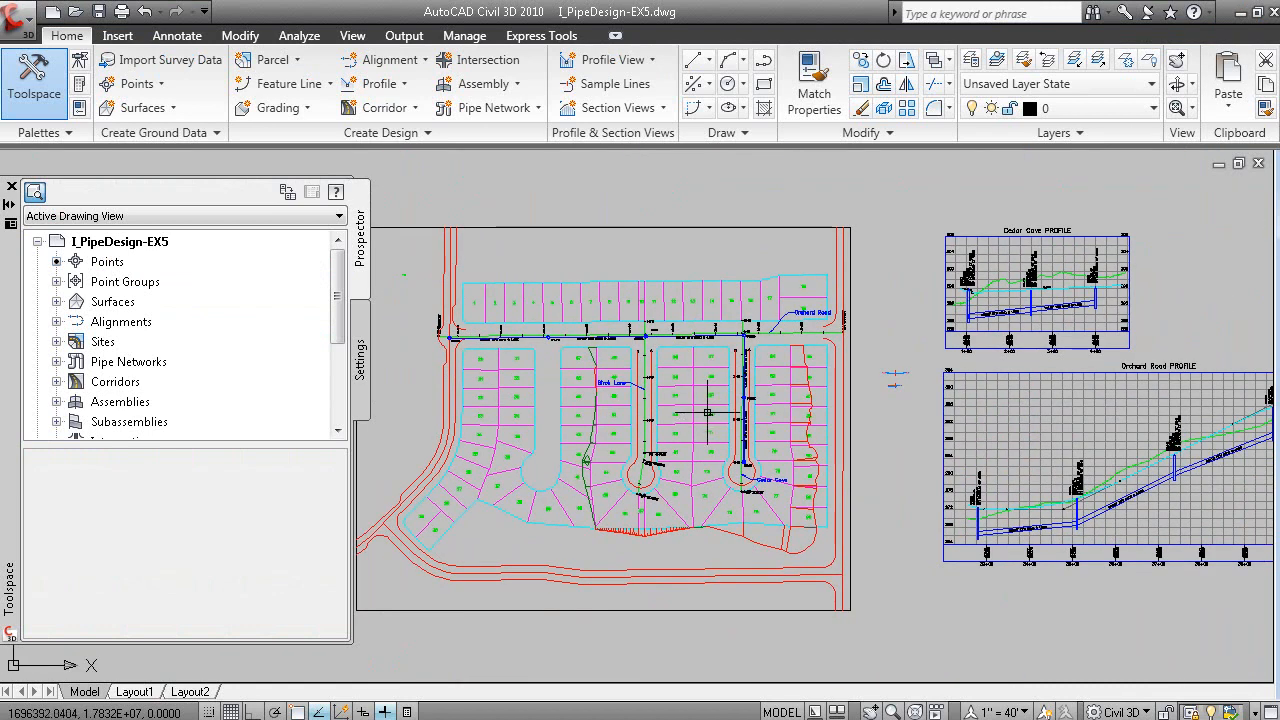
click(729, 340)
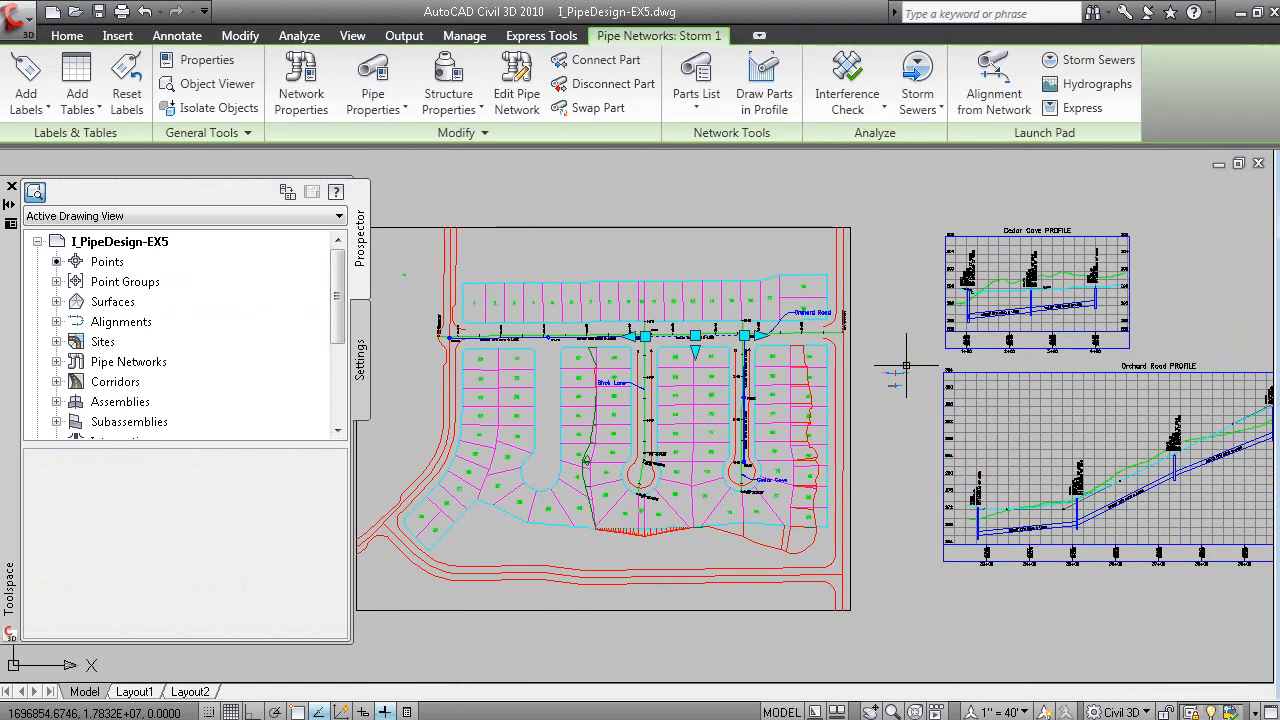
click(917, 104)
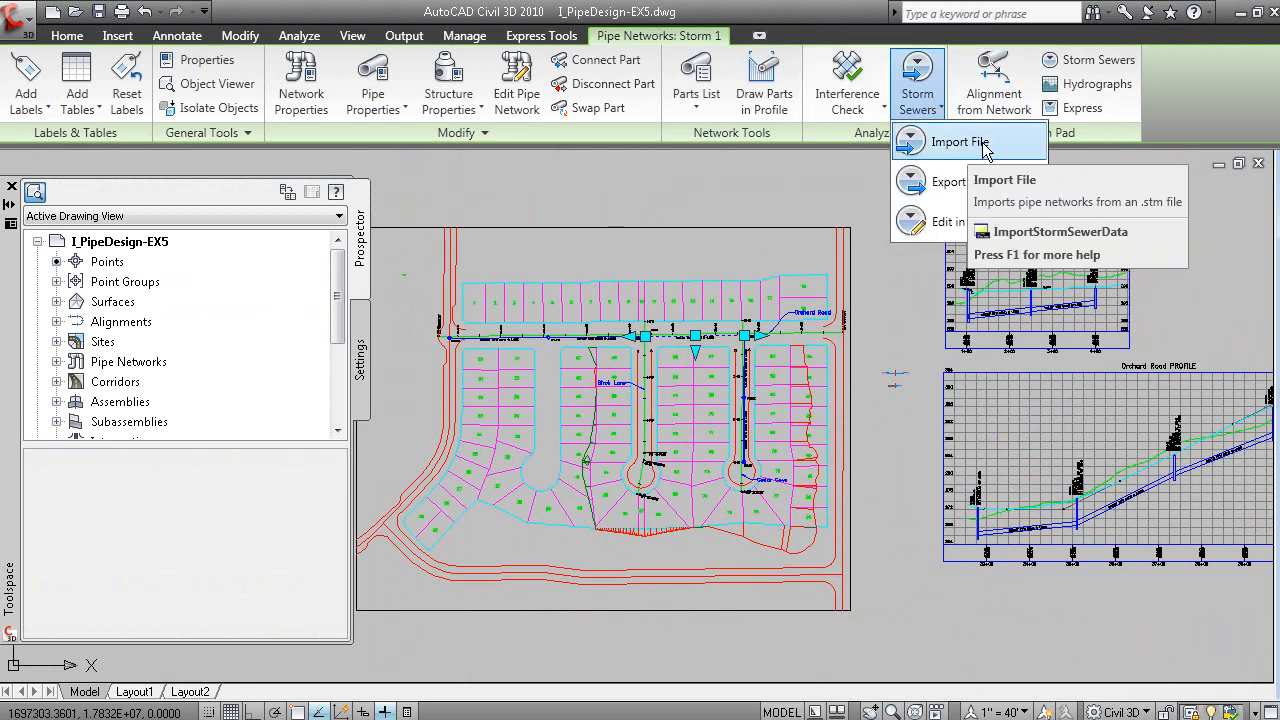
click(985, 147)
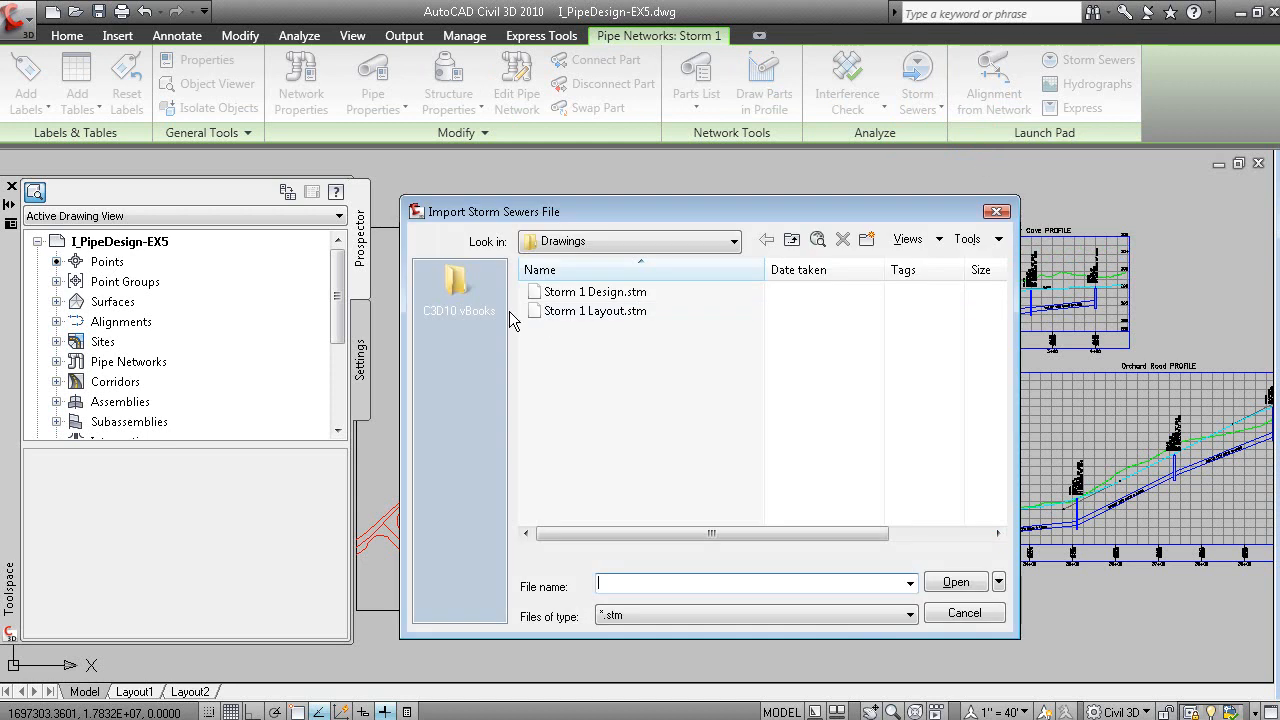
click(603, 292)
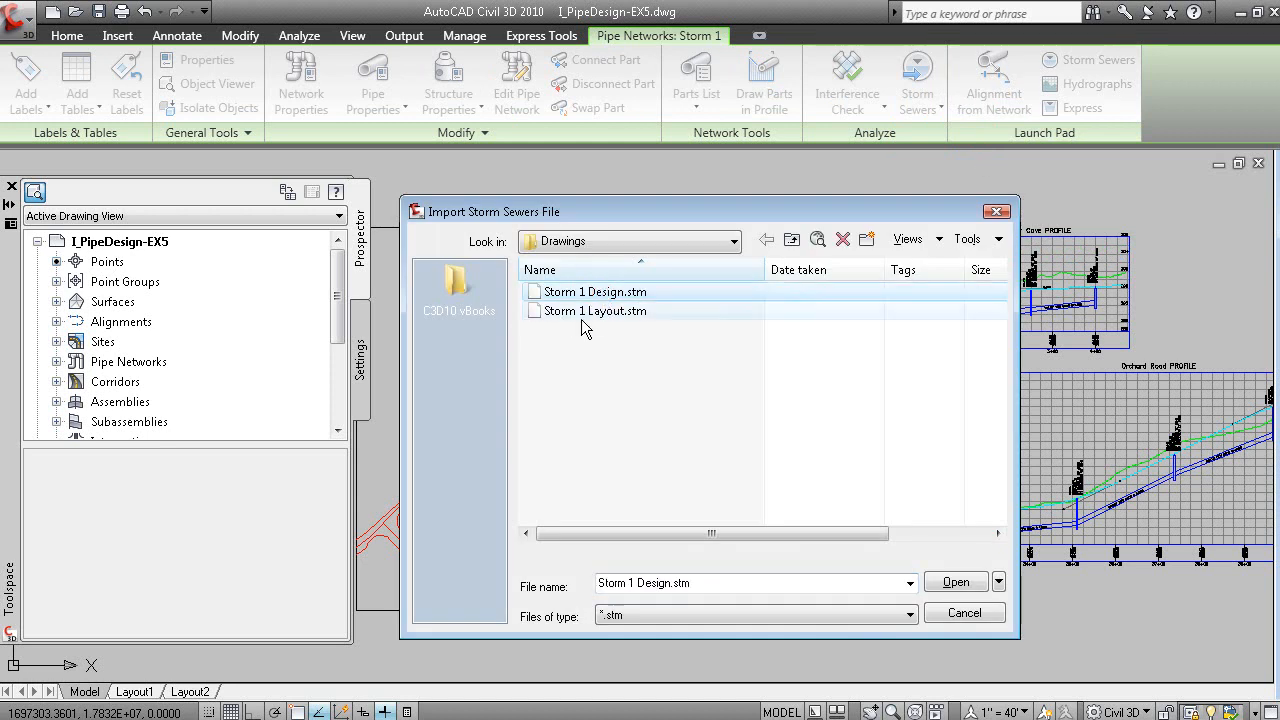
click(955, 583)
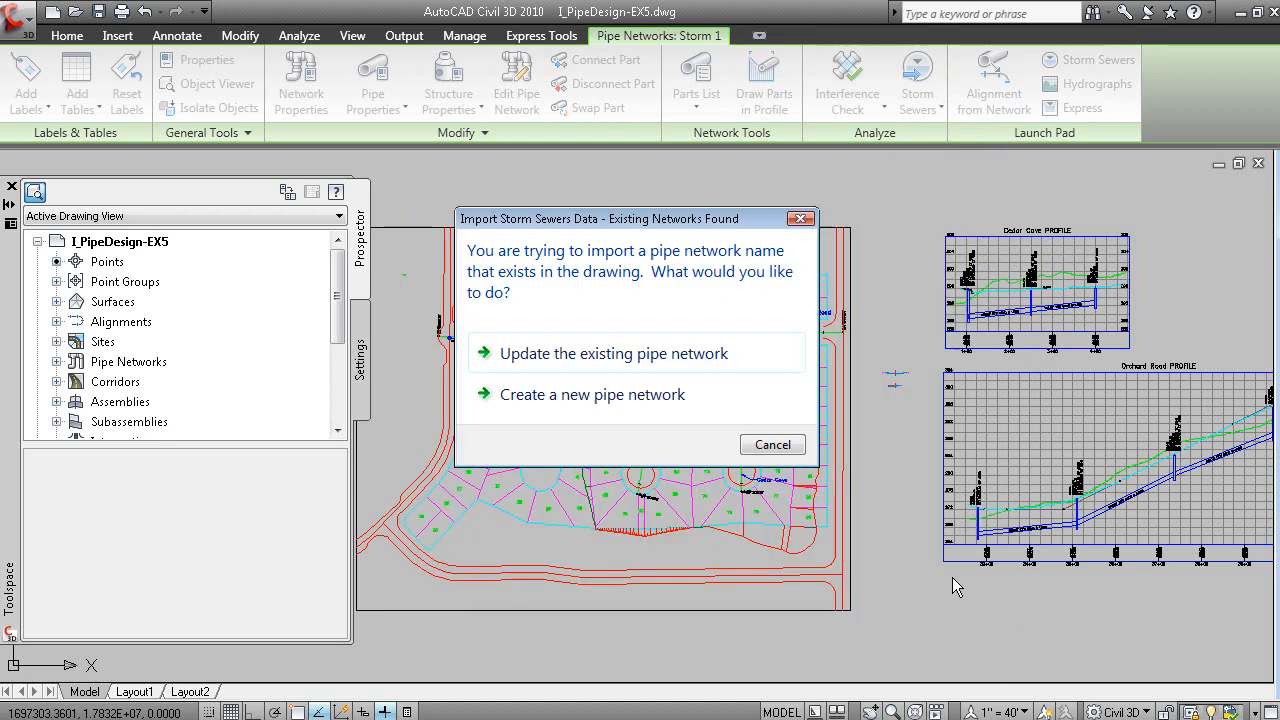
click(608, 358)
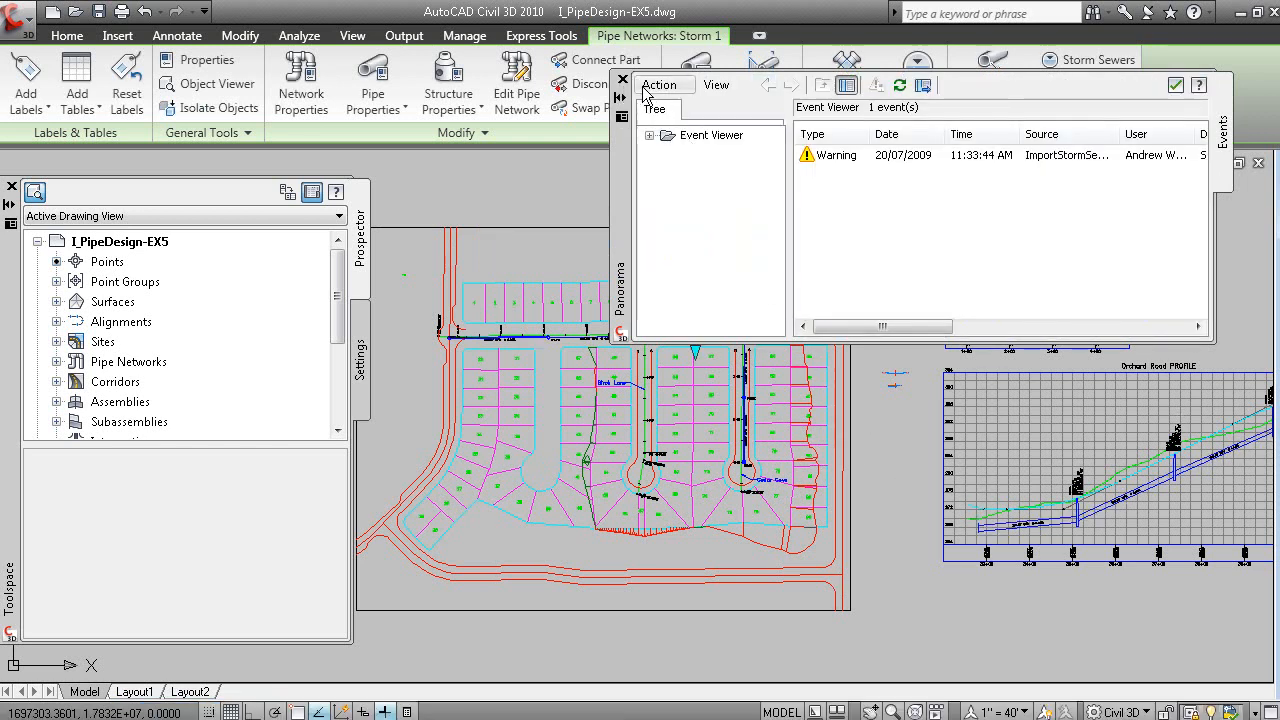
click(622, 80)
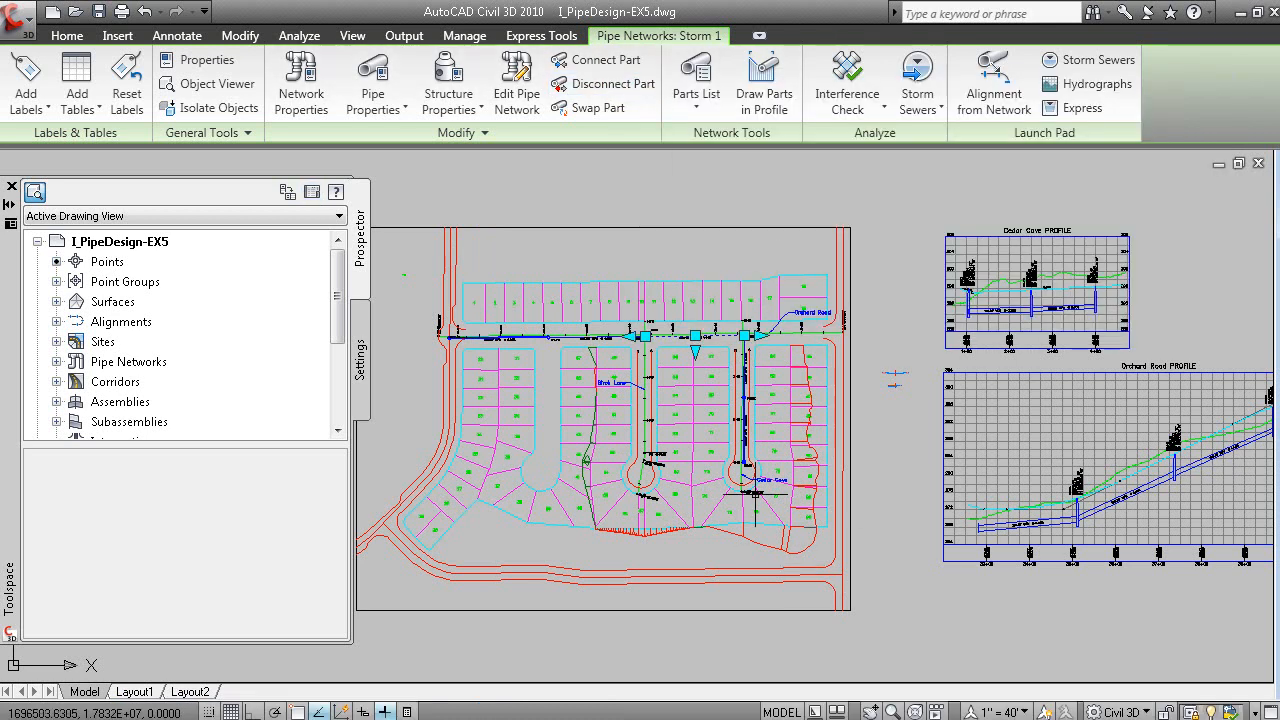
Clear the selection and examine the updated pipe labels in plan from Cedar Cove along Orchard Road to the outfall pipe
scroll(777, 570, up, 6)
scroll(777, 570, down, 3)
key(Escape)
scroll(765, 533, up, 6)
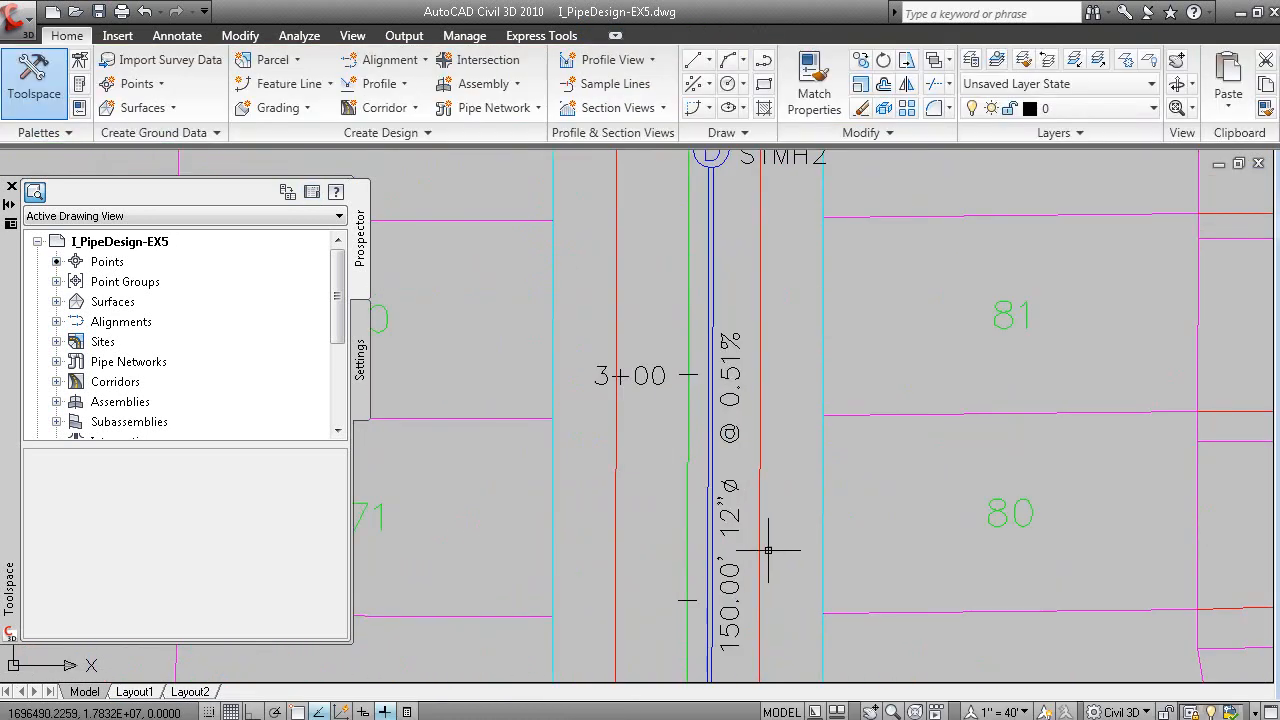
middle_drag(806, 291, 858, 681)
middle_drag(787, 221, 1012, 639)
middle_drag(638, 479, 894, 509)
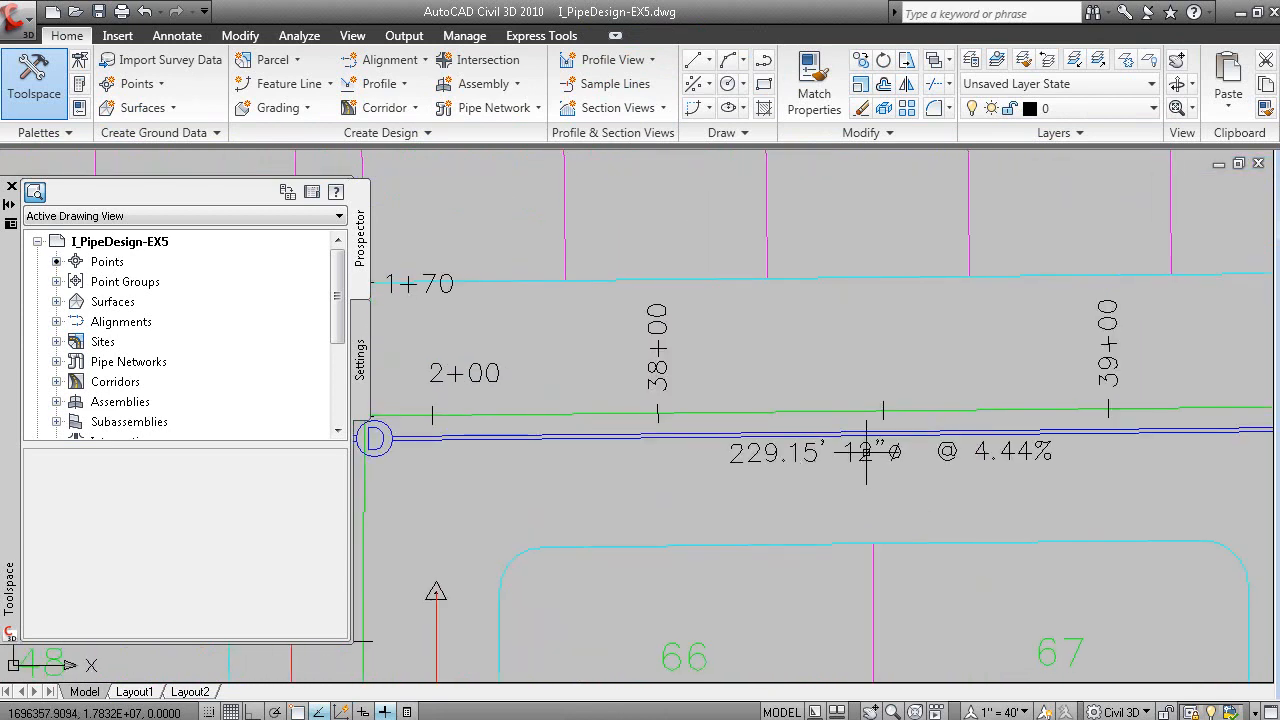
middle_drag(631, 551, 906, 548)
middle_drag(330, 484, 1057, 449)
middle_drag(408, 465, 994, 469)
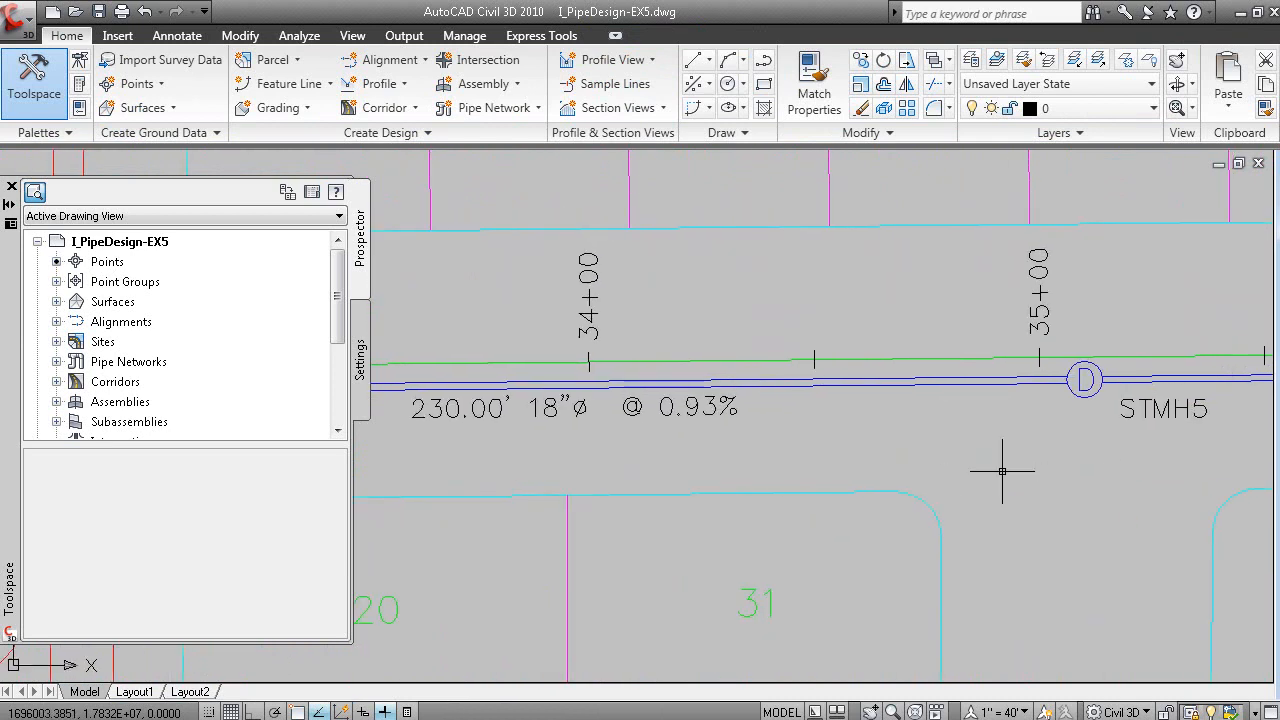
Examine the updated pipes and structure labels in the Orchard Road profile view
scroll(619, 443, down, 5)
middle_drag(1105, 590, 726, 546)
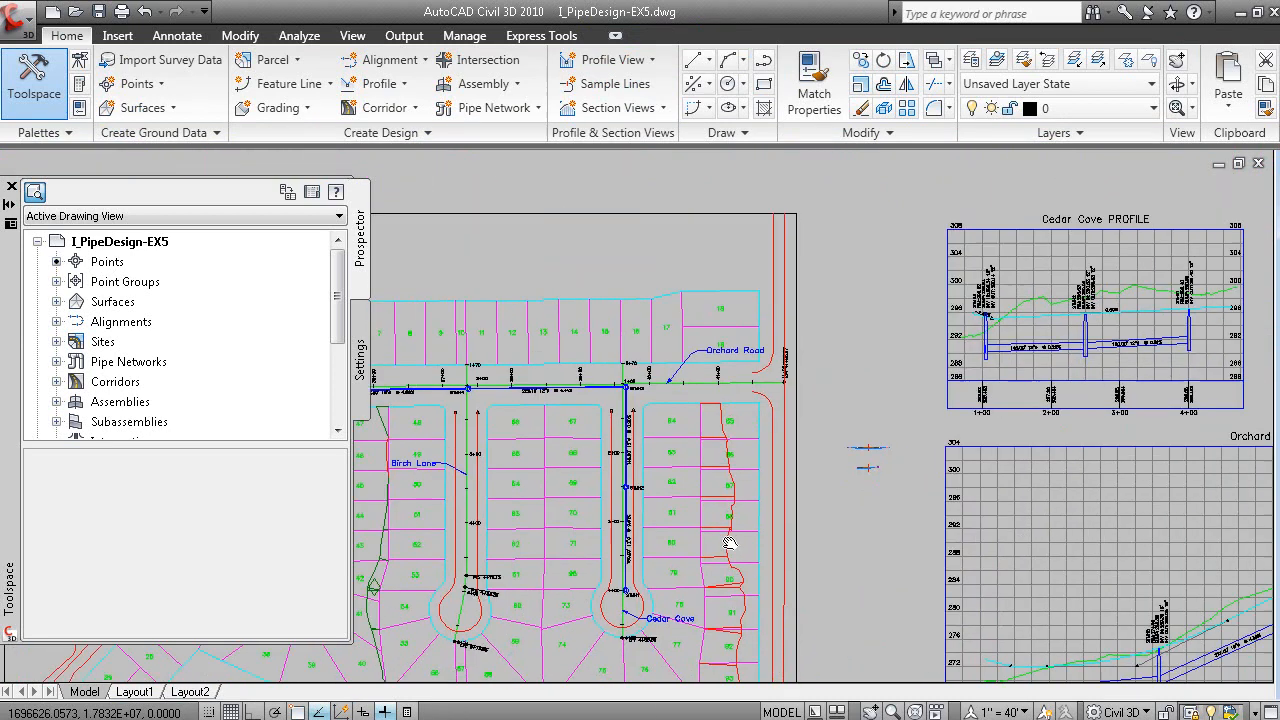
middle_drag(1157, 573, 785, 411)
scroll(1065, 435, up, 5)
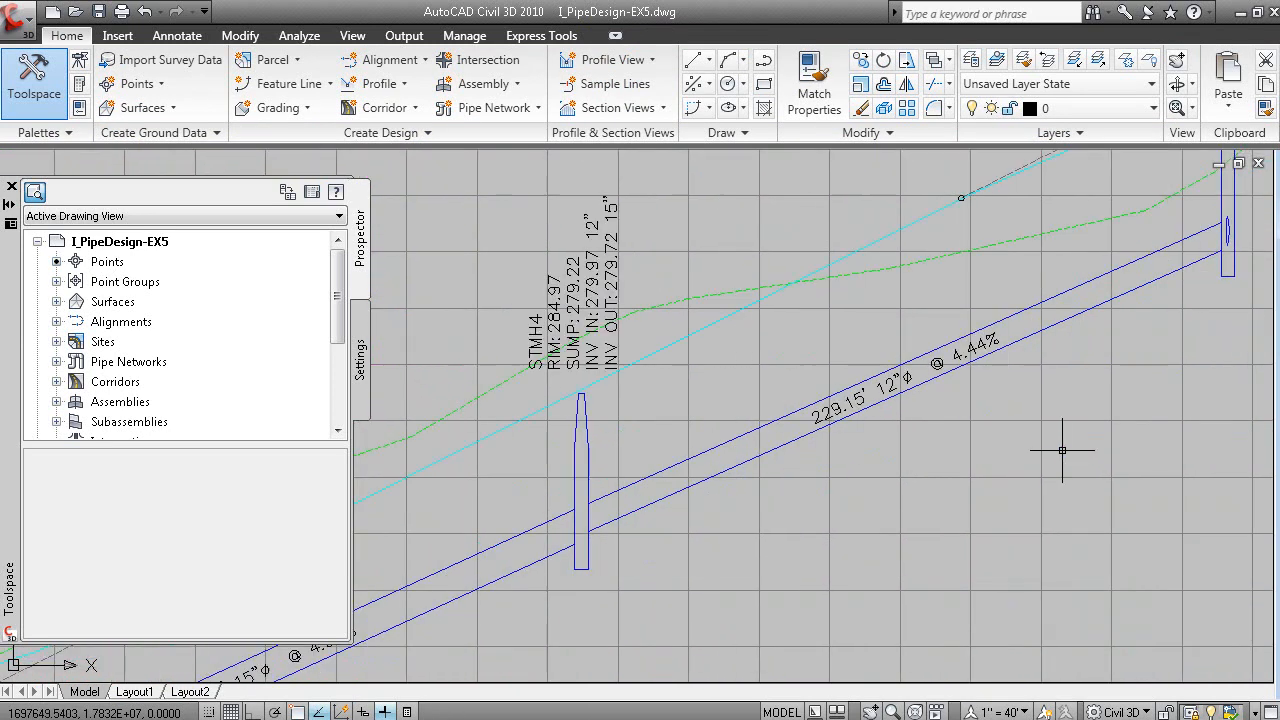
middle_drag(518, 593, 895, 493)
middle_drag(627, 557, 1127, 437)
scroll(1127, 437, down, 5)
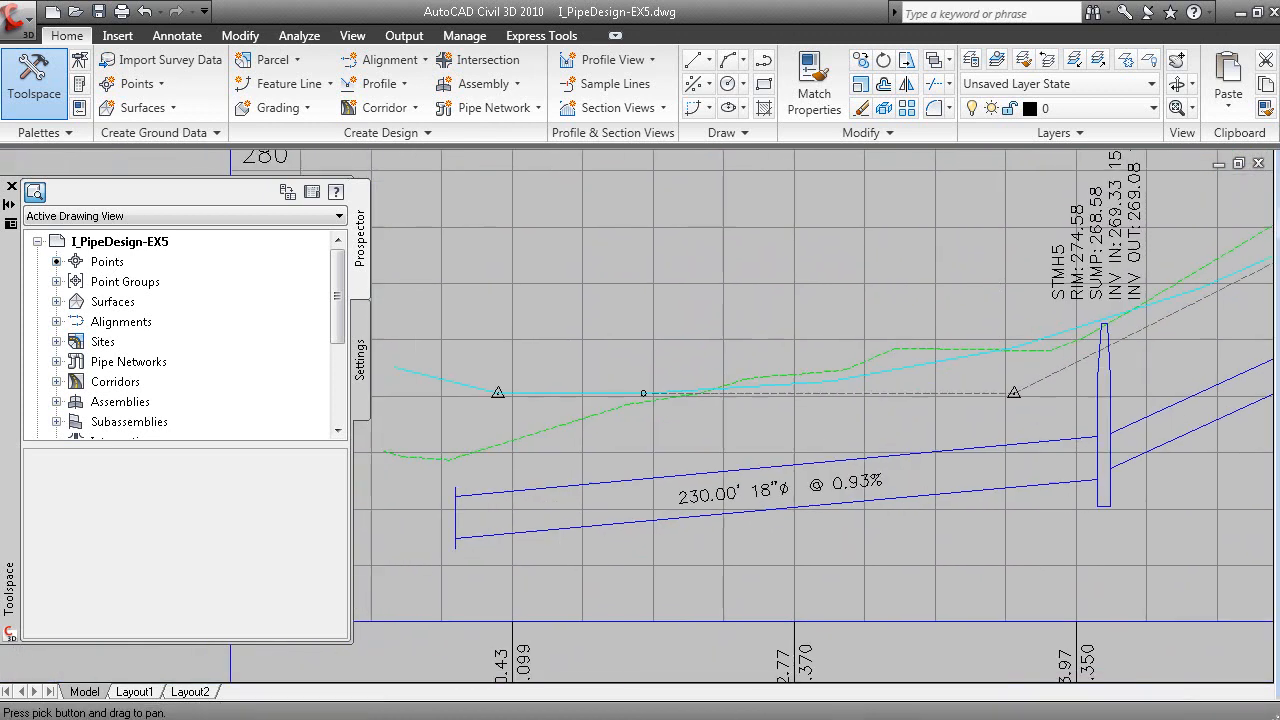
scroll(808, 564, down, 2)
mouse_move(917, 577)
middle_down()
mouse_move(812, 573)
mouse_move(858, 575)
mouse_move(1031, 530)
mouse_move(961, 540)
middle_up()
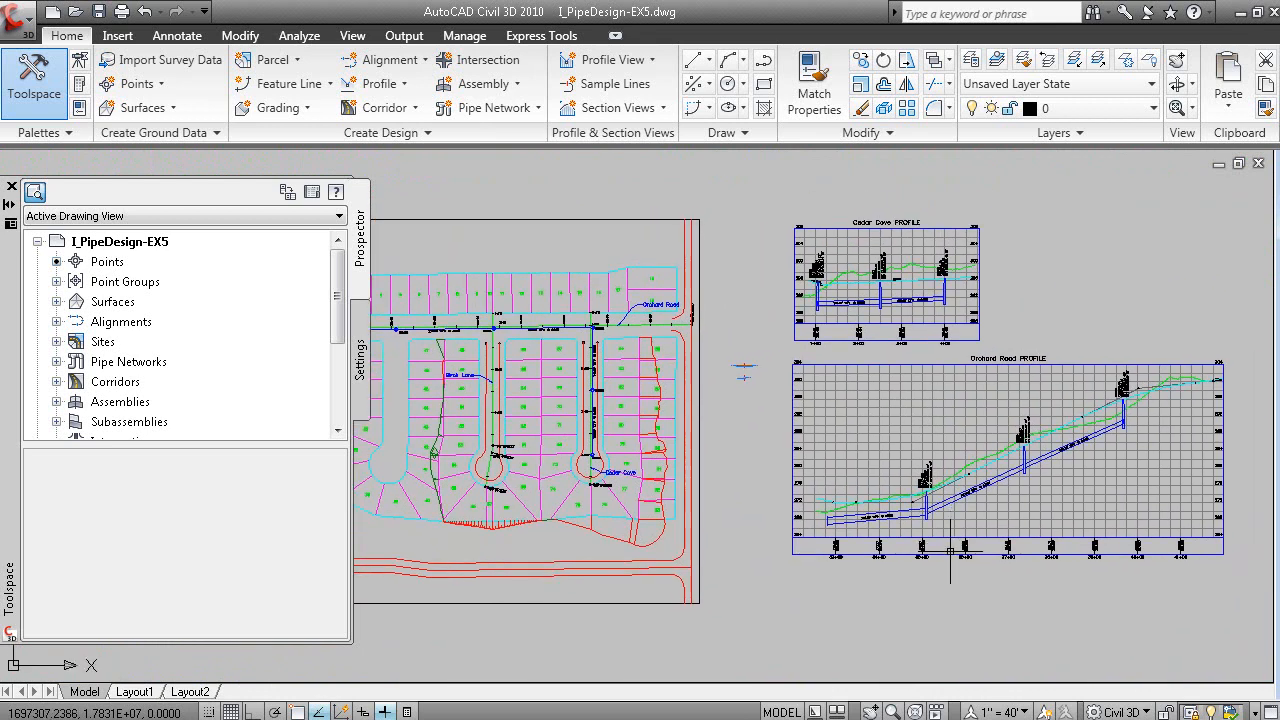
key(alt+Tab)
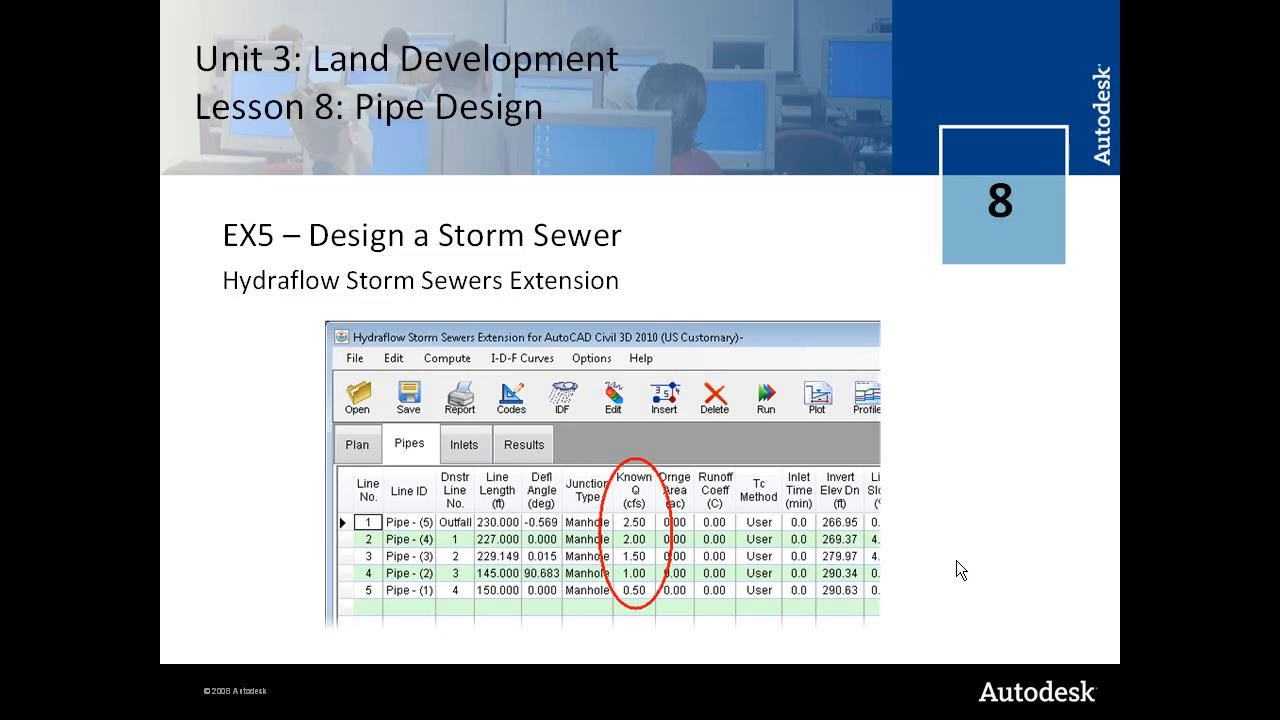
click(883, 537)
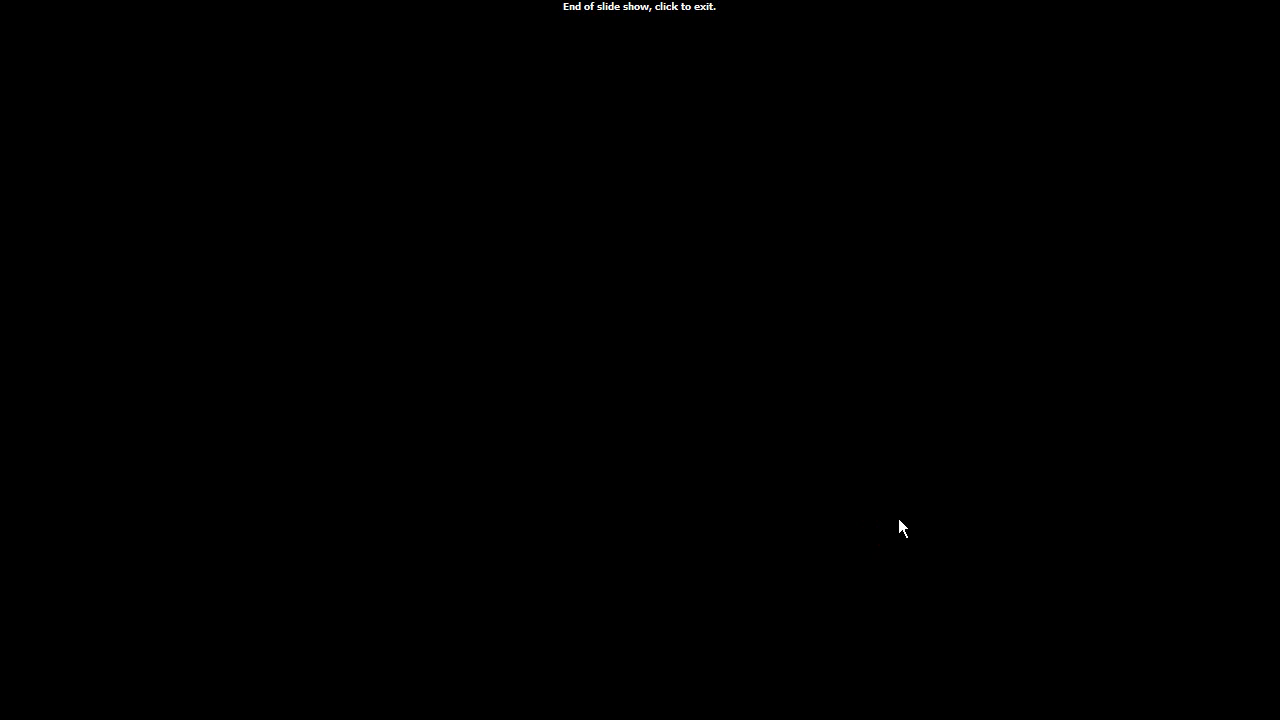